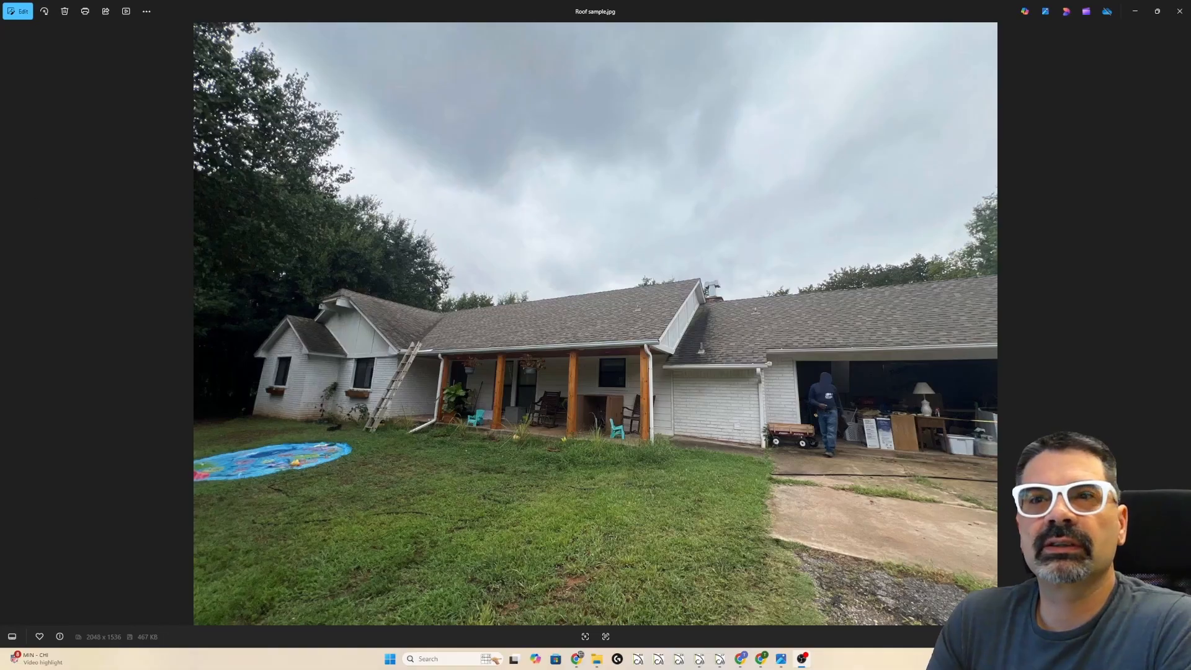
# - Deepen the left wing by dragging its bottom wall down, and narrow it by shifting the step wall left
pyautogui.click(1134, 12)
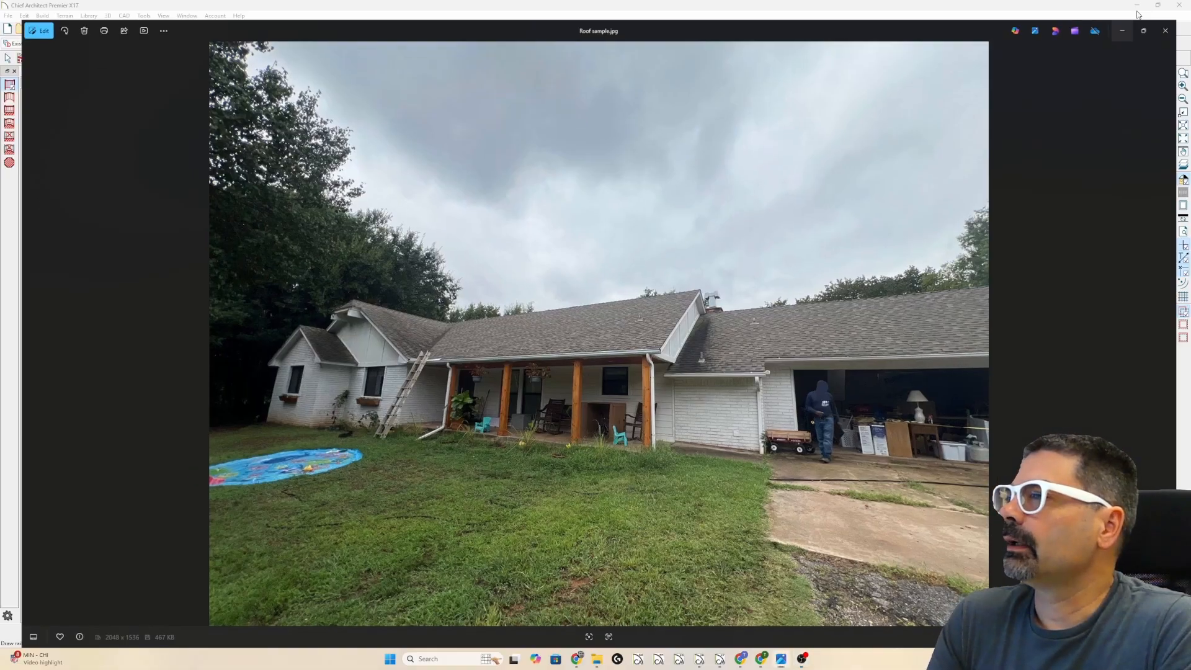
pyautogui.scroll(5, 190, 411)
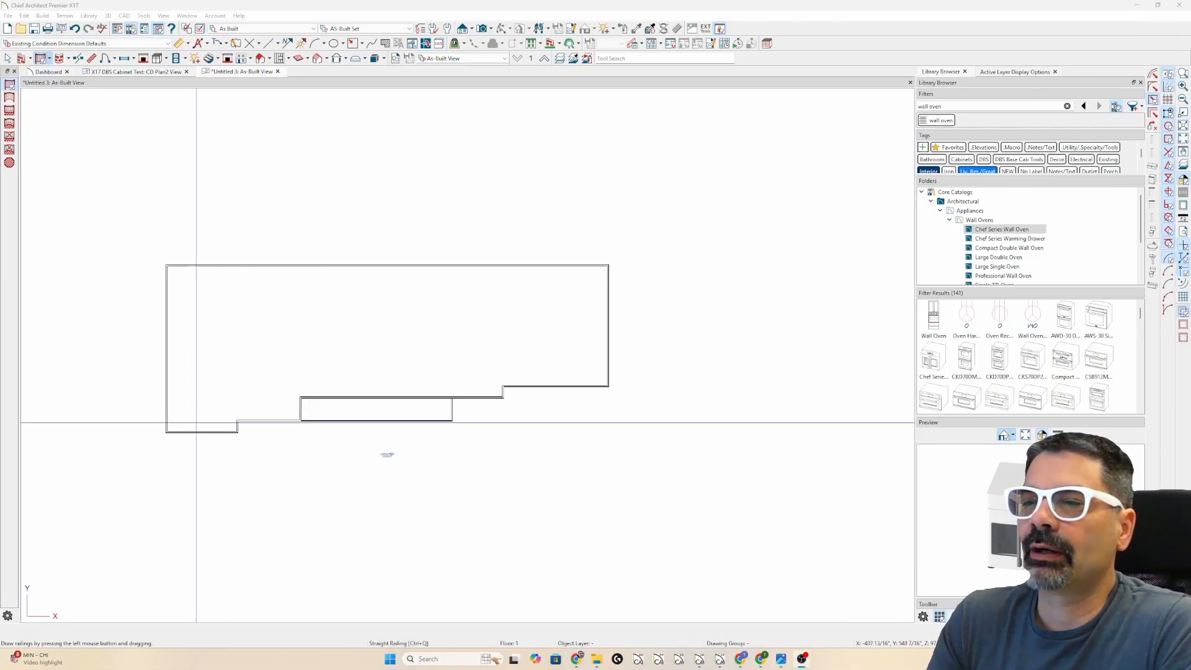
pyautogui.click(199, 434)
pyautogui.moveTo(200, 434); pyautogui.dragTo(207, 448)
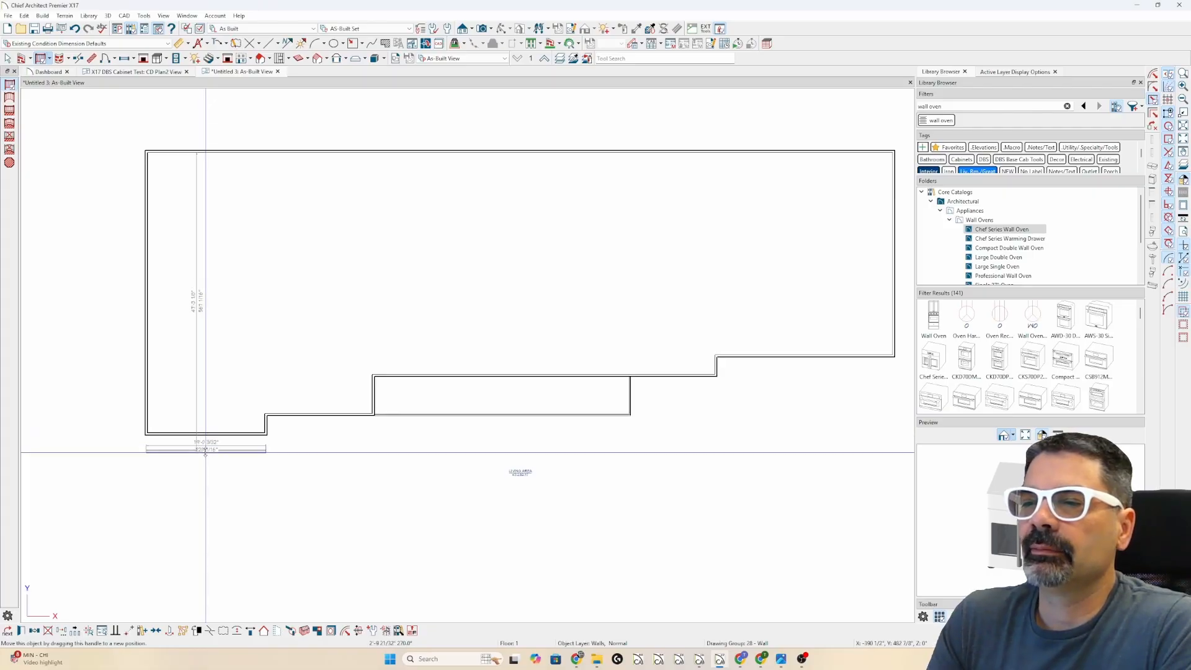
pyautogui.click(265, 427)
pyautogui.moveTo(248, 428); pyautogui.dragTo(248, 429)
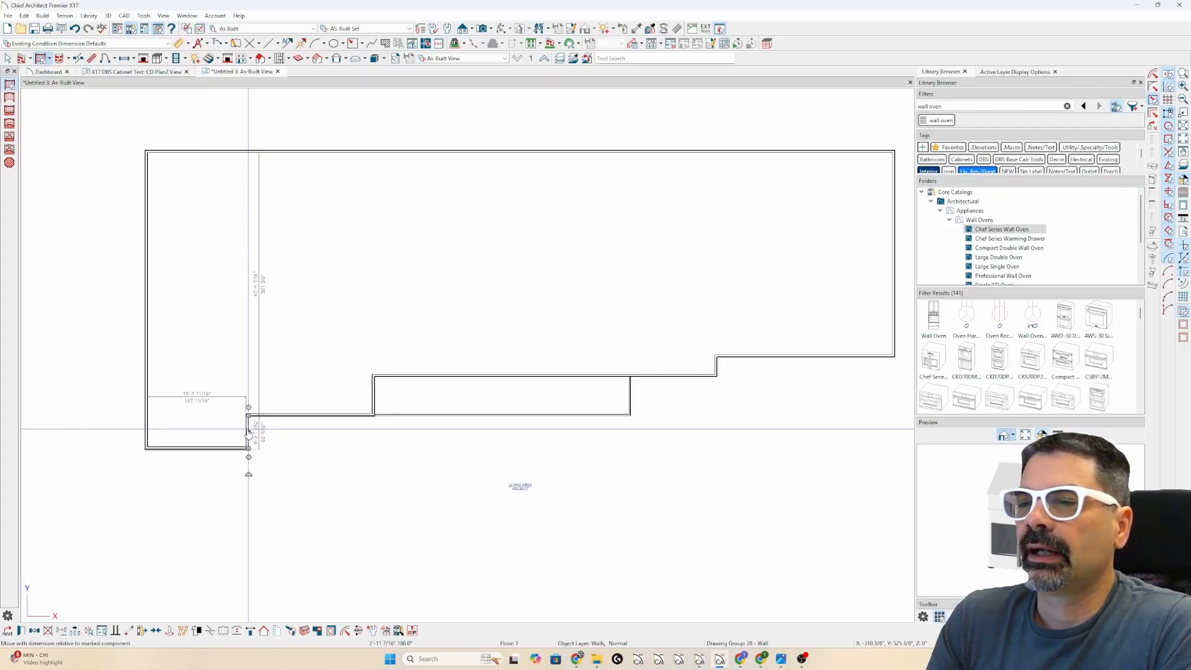
pyautogui.press('Escape')
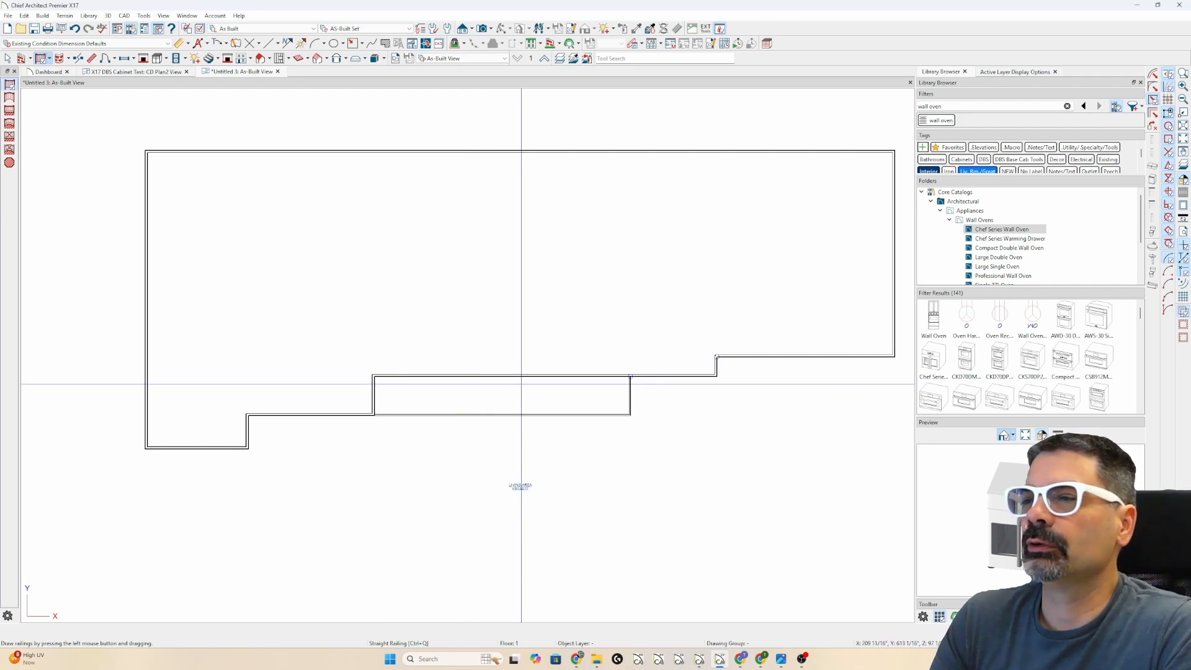
# - Close the cabinet test plan and open a full 3D overview orbited to a lower angle
pyautogui.click(186, 72)
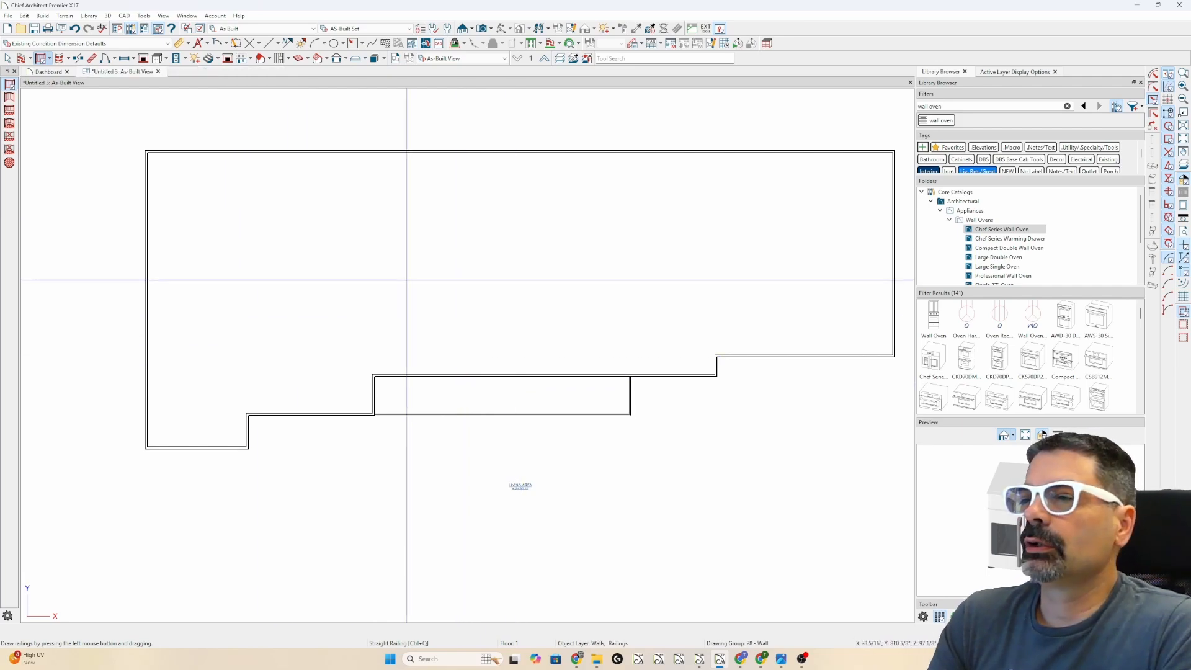
pyautogui.press('F9')
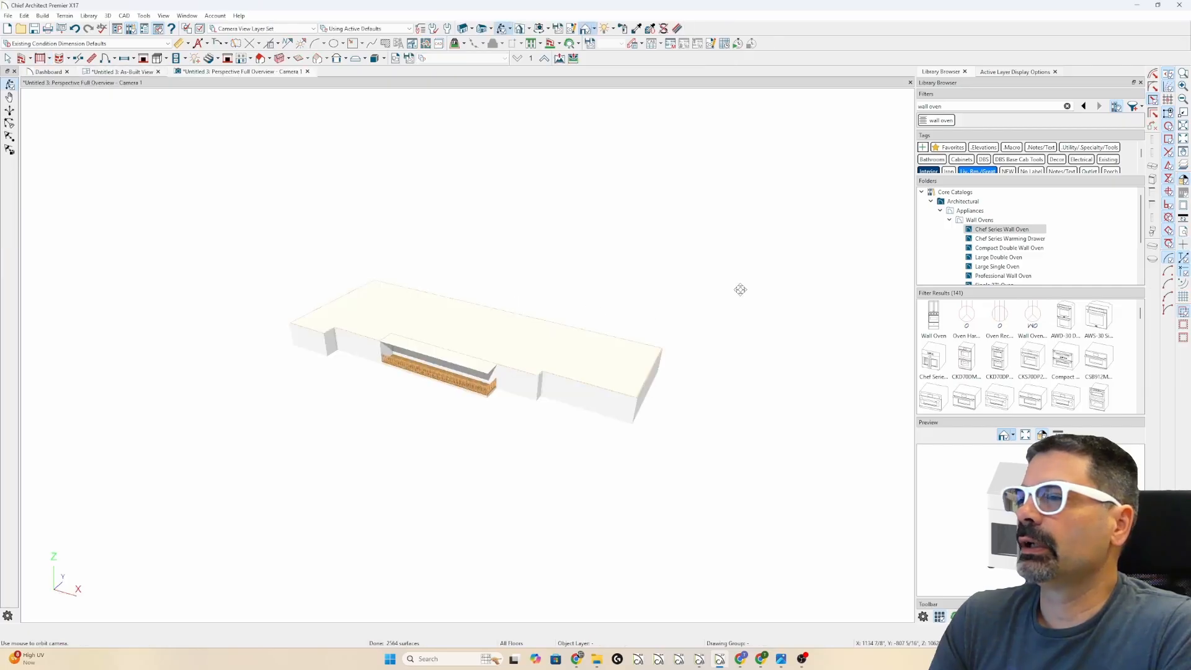
pyautogui.moveTo(481, 357); pyautogui.dragTo(488, 333)
pyautogui.scroll(3, 488, 328)
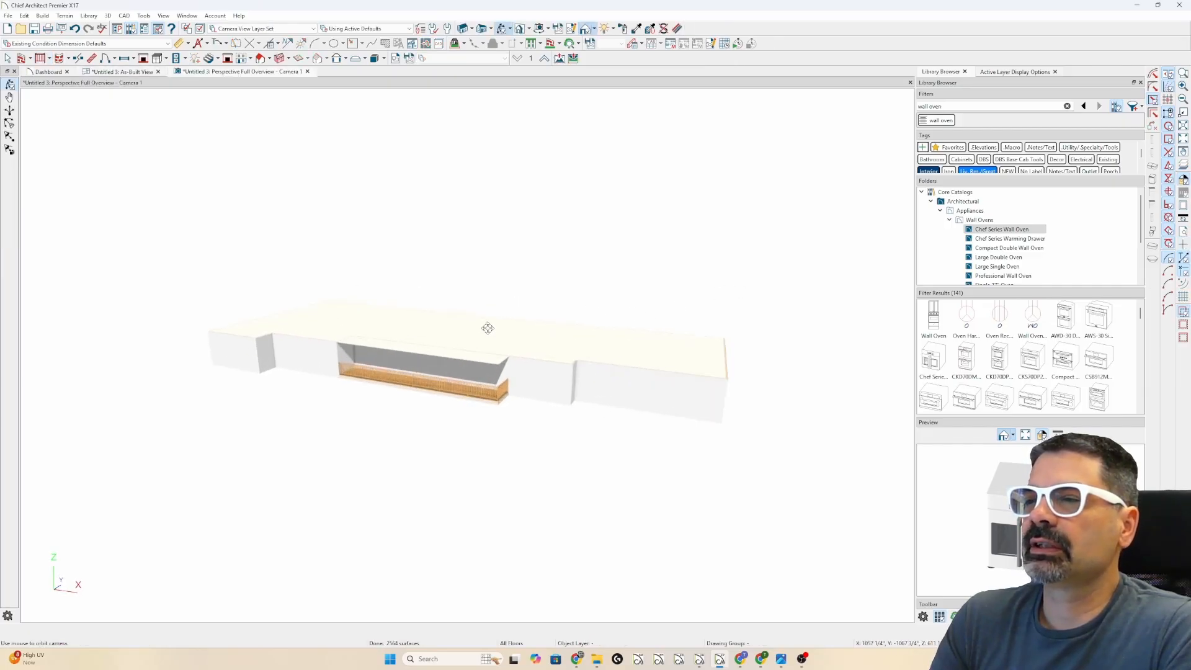
# - Tile the As-Built plan beside the 3D overview and compare it with the reference photo
pyautogui.click(127, 72)
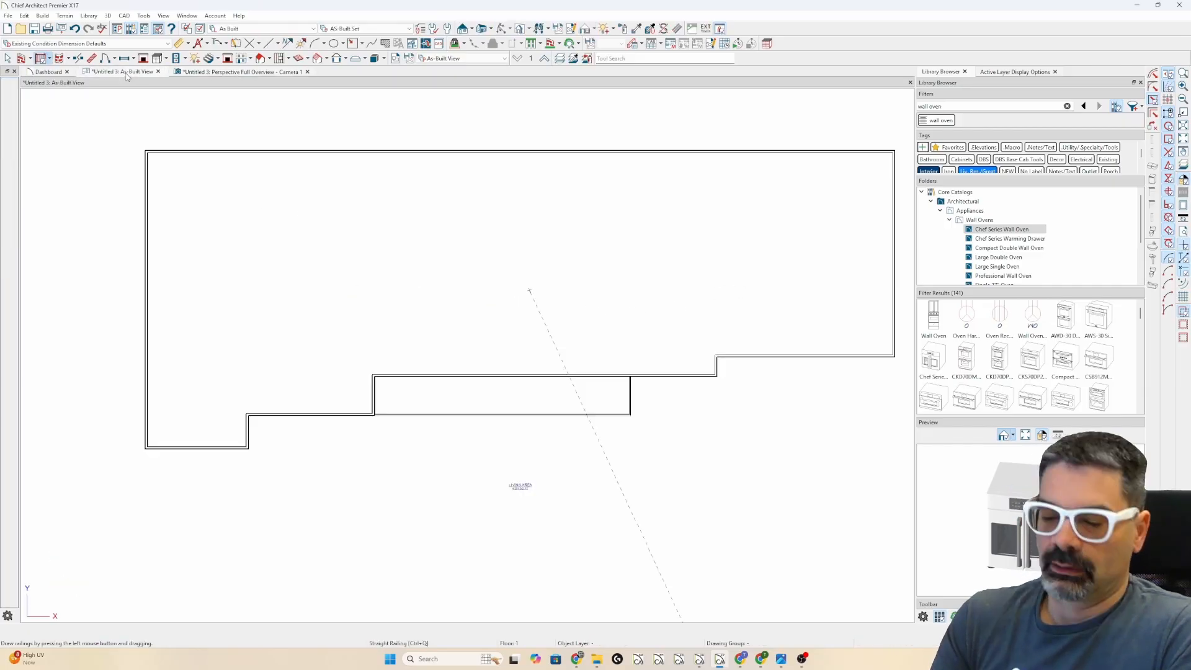
pyautogui.hotkey('shift', 'F10')
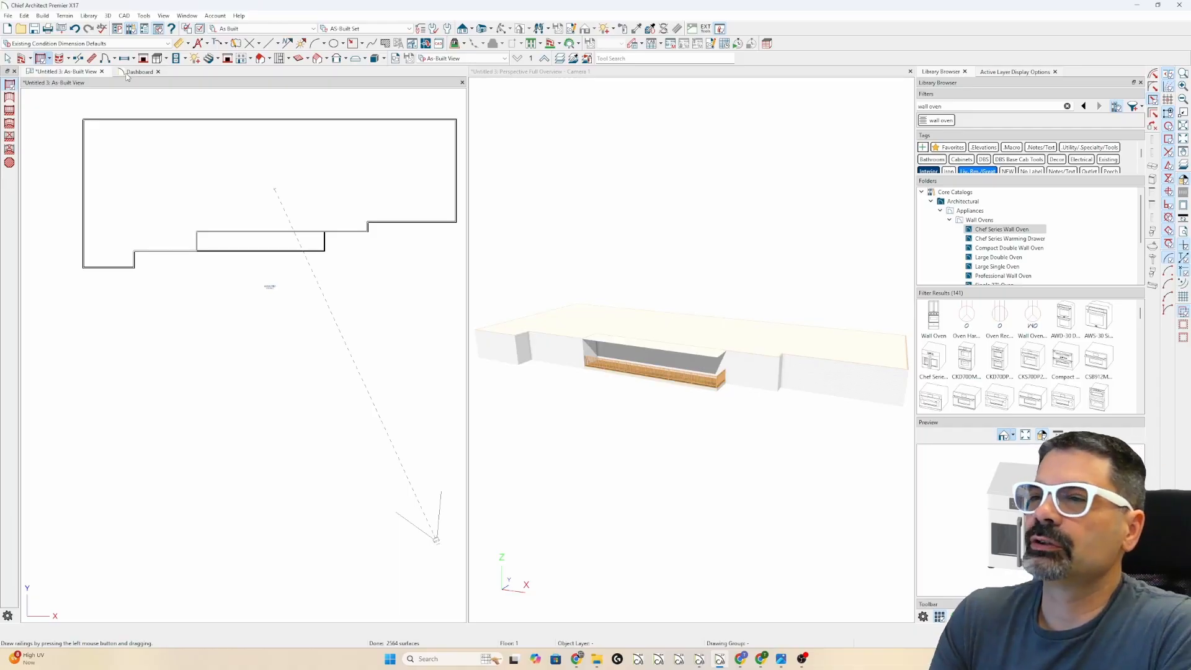
pyautogui.scroll(1, 331, 107)
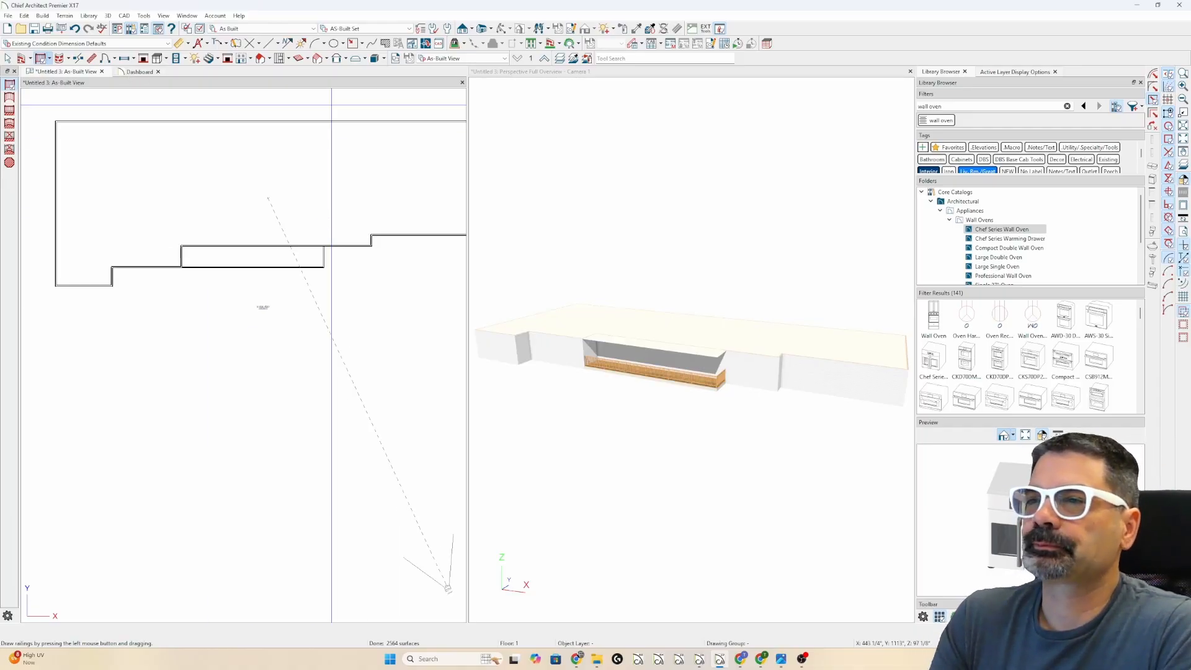
pyautogui.scroll(1, 332, 105)
pyautogui.scroll(-2, 304, 238)
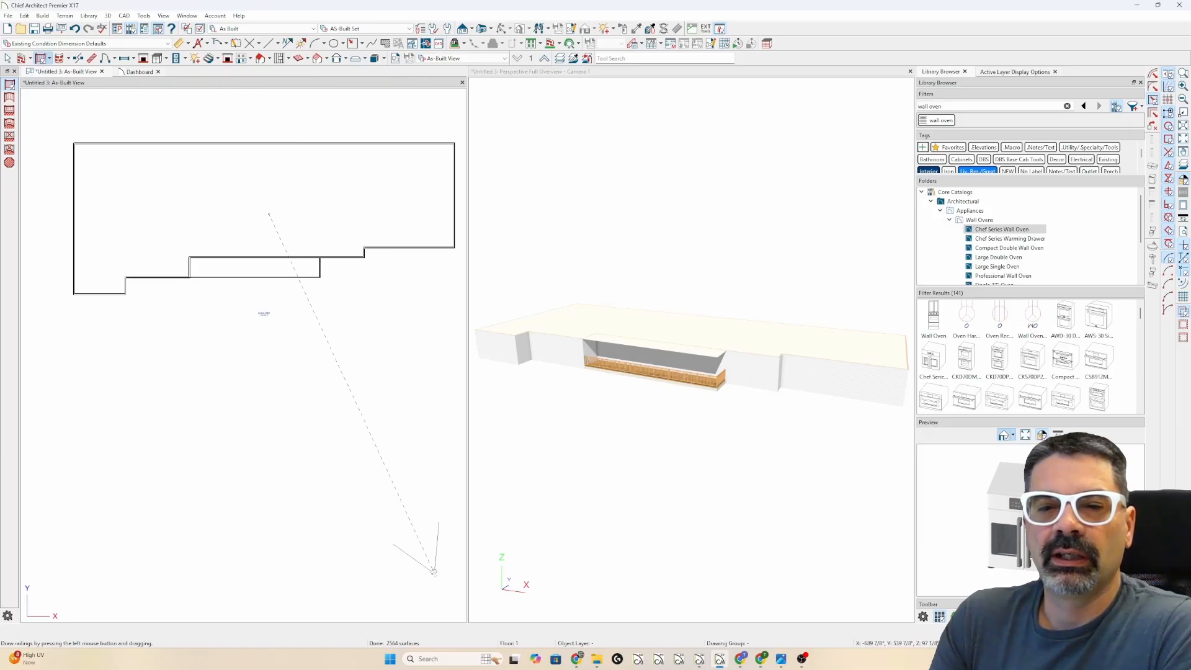
pyautogui.click(780, 658)
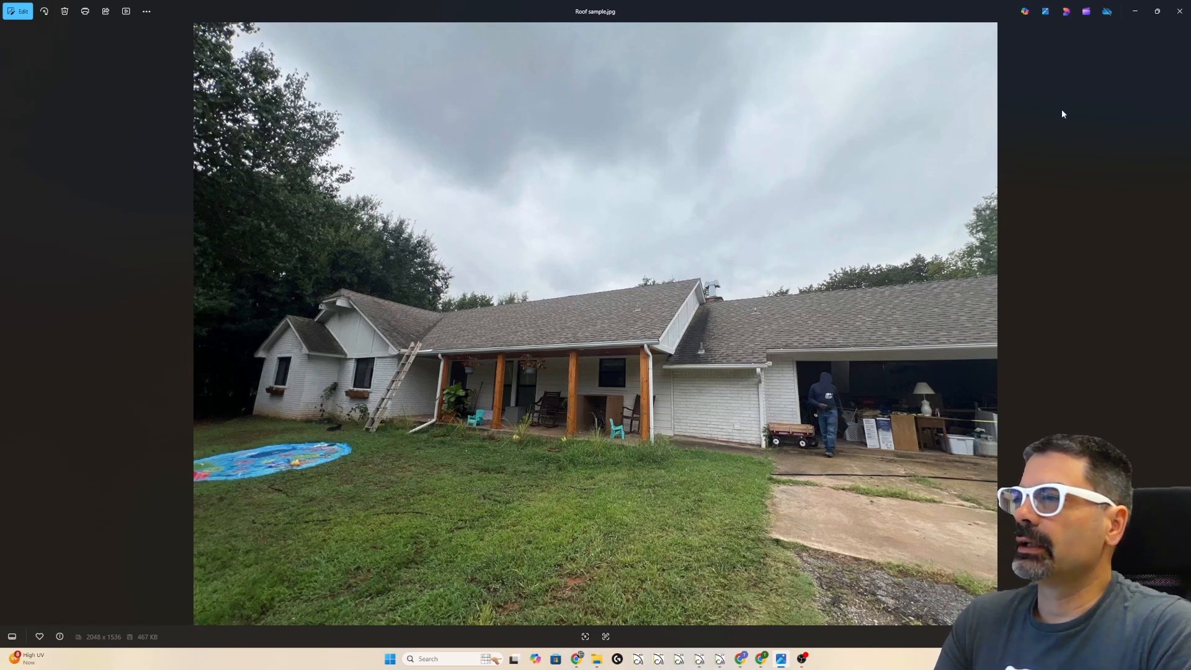
pyautogui.click(1135, 11)
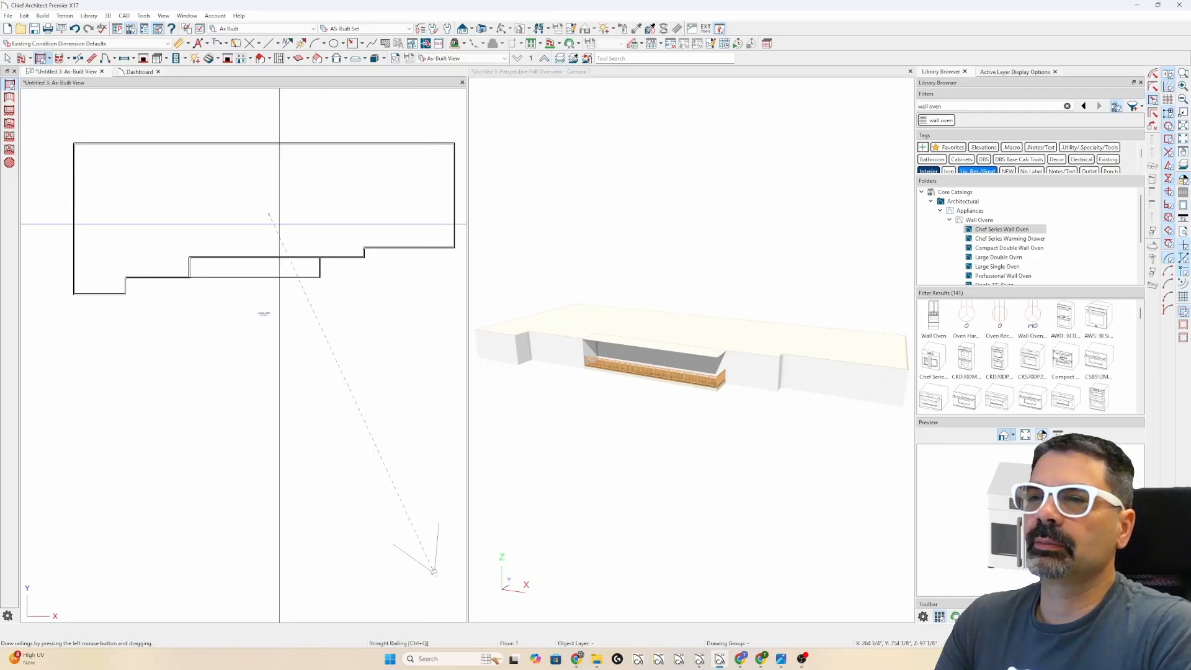
# - Set the roof build to Rafters with a 7-in-12 pitch and 12" eave and gable overhangs
pyautogui.click(259, 58)
pyautogui.doubleClick(259, 58)
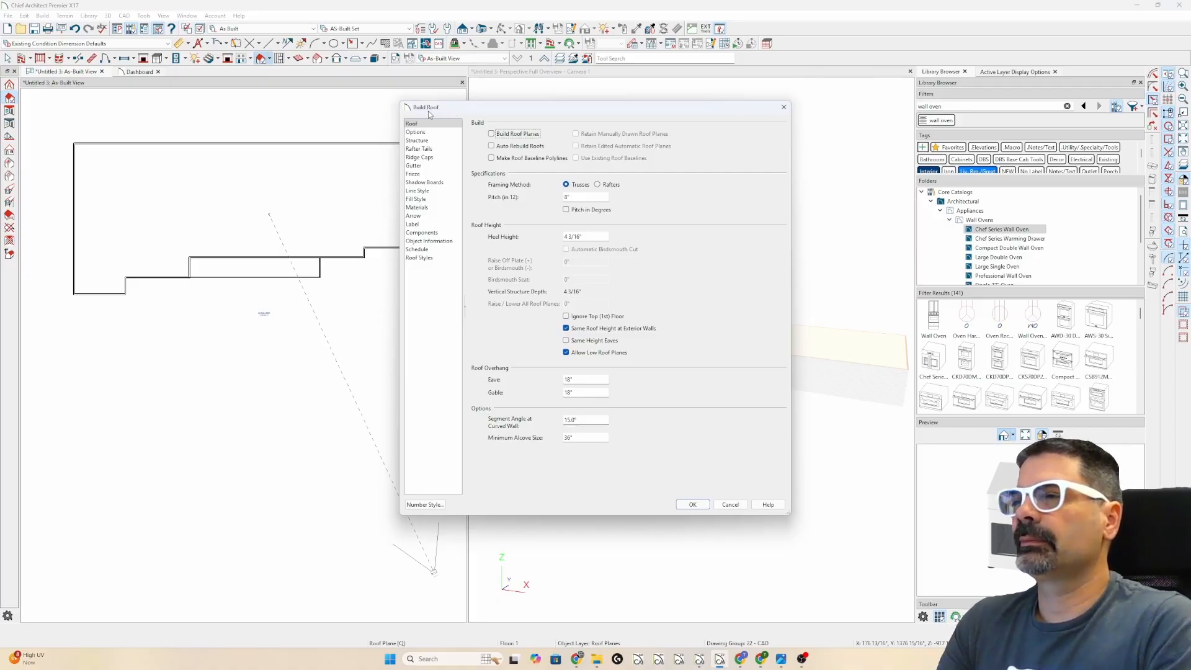
pyautogui.click(597, 184)
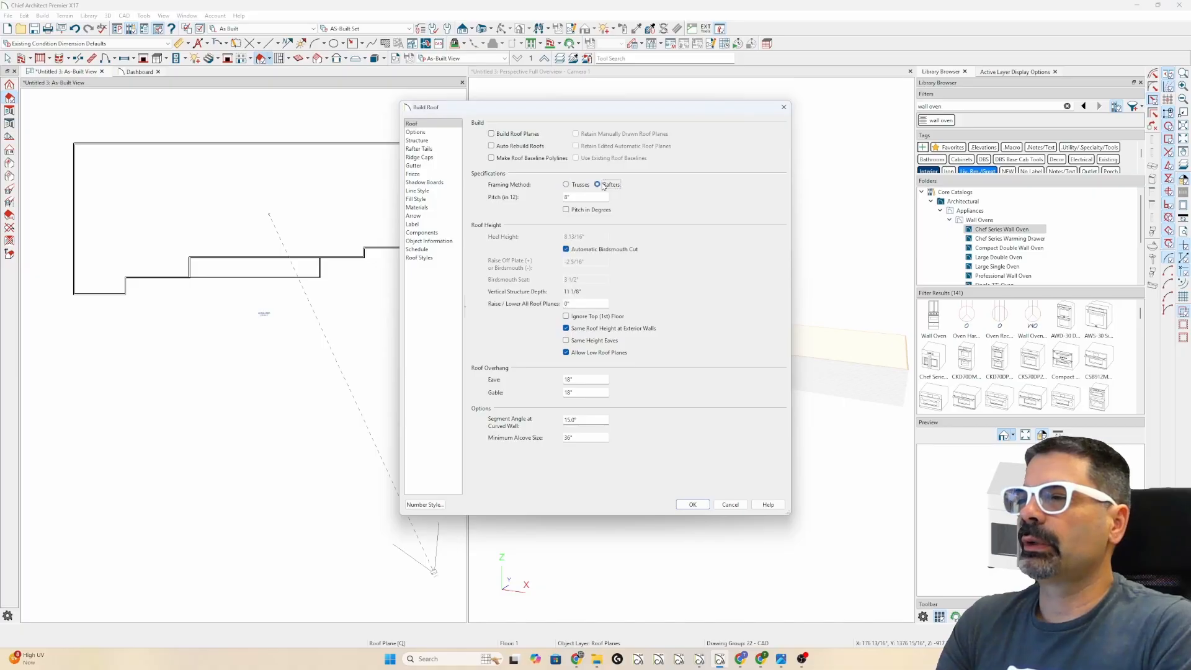
pyautogui.press('Tab')
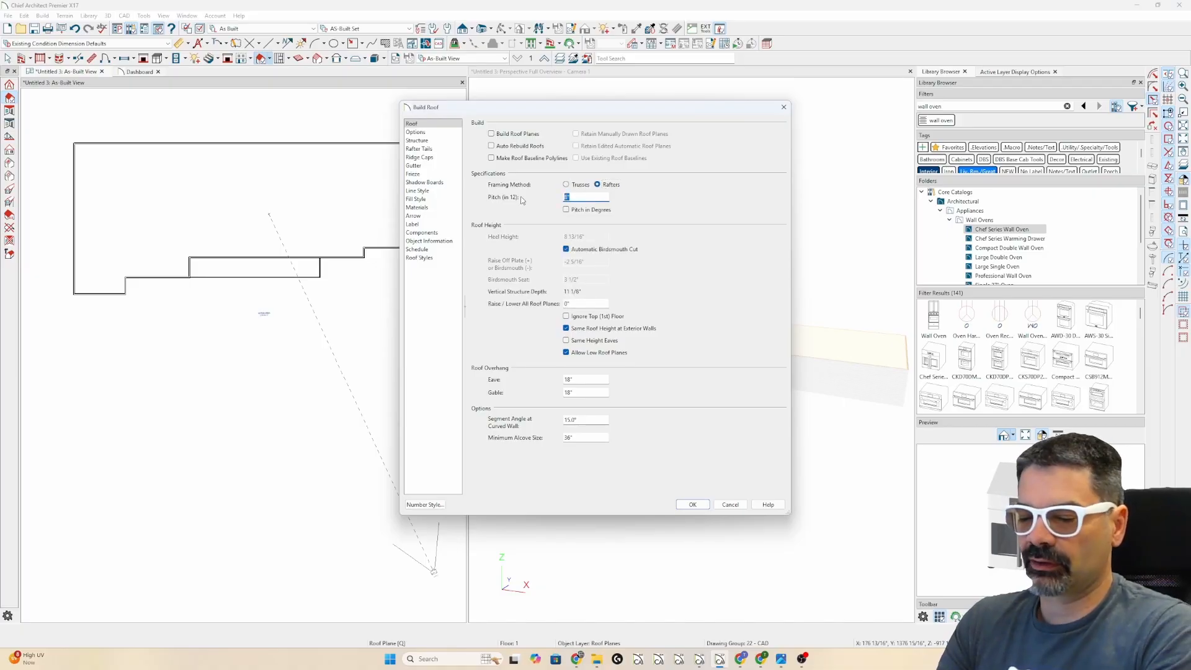
pyautogui.write('7')
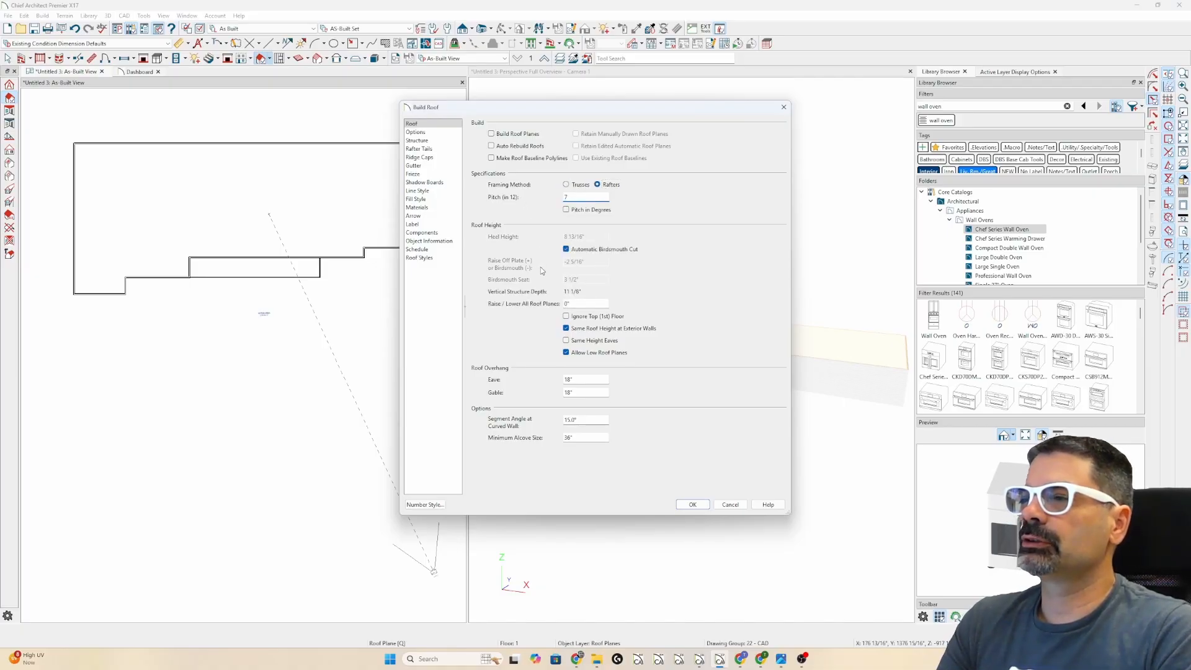
pyautogui.press('Tab')
pyautogui.doubleClick(582, 379)
pyautogui.write('12')
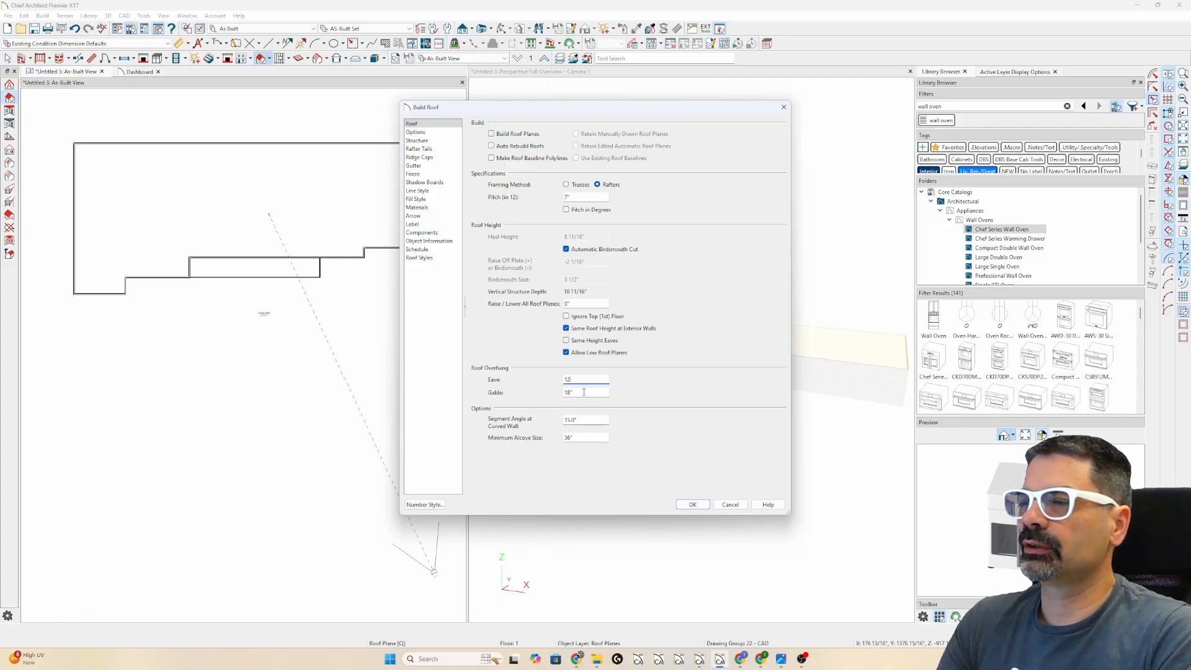
pyautogui.press('Tab')
pyautogui.write('12')
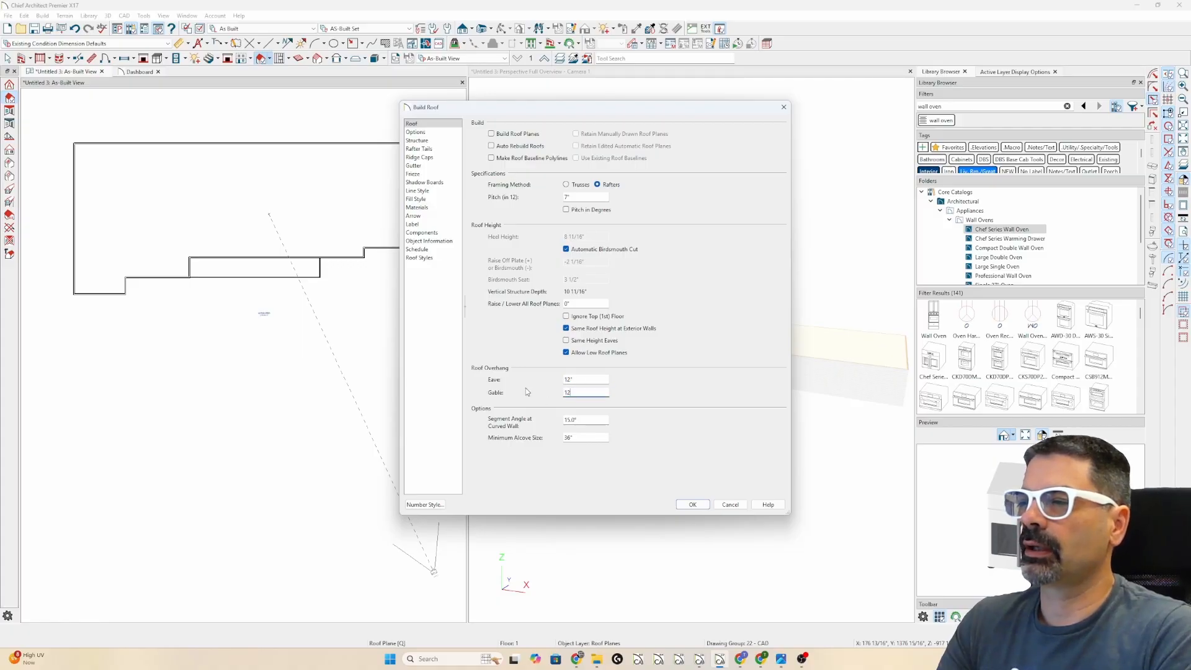
# - Change the roof structure's framing layer to 7 1/4" thick and apply the roof settings
pyautogui.click(424, 141)
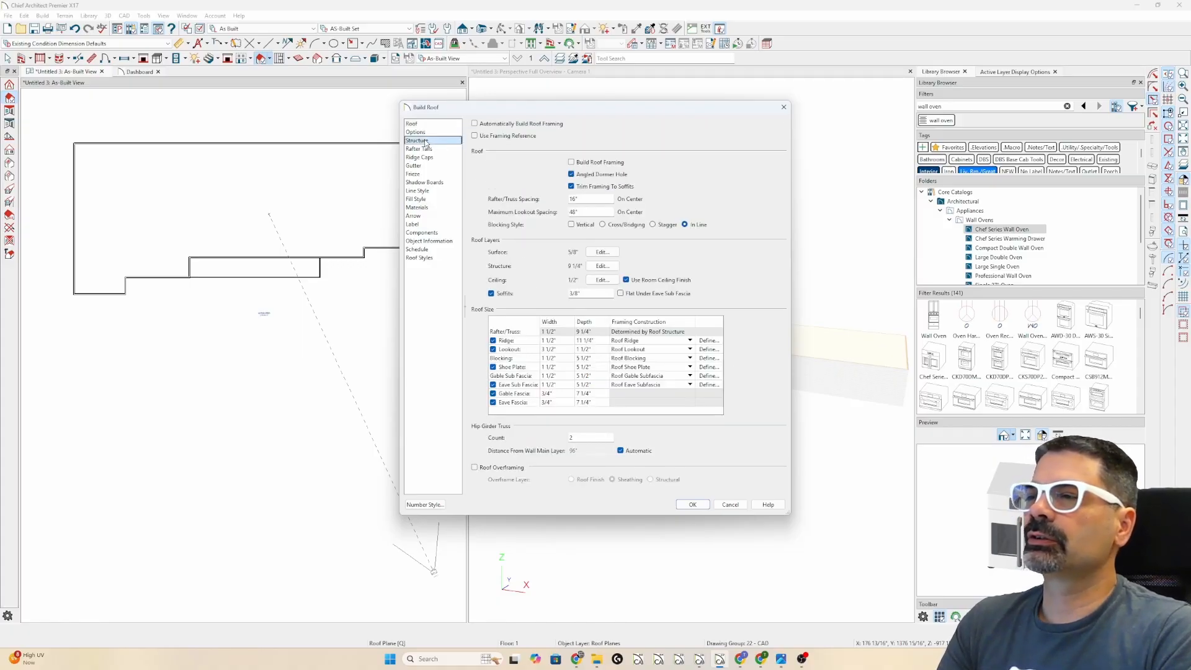
pyautogui.click(601, 266)
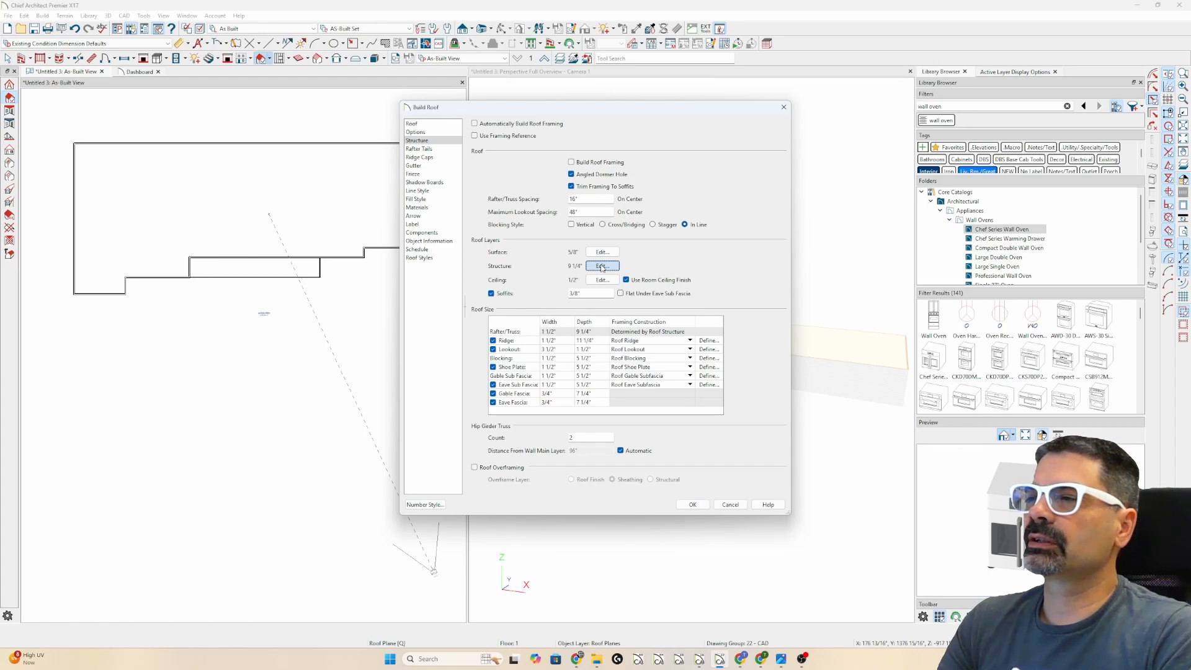
pyautogui.click(560, 174)
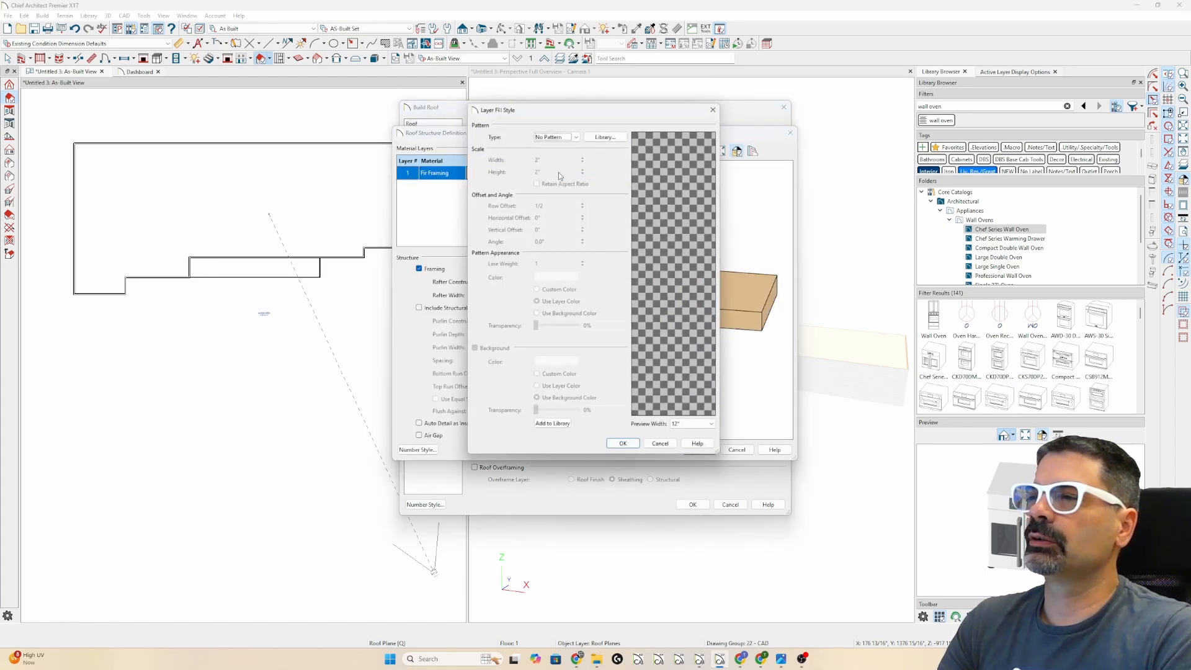
pyautogui.press('Escape')
pyautogui.click(564, 173)
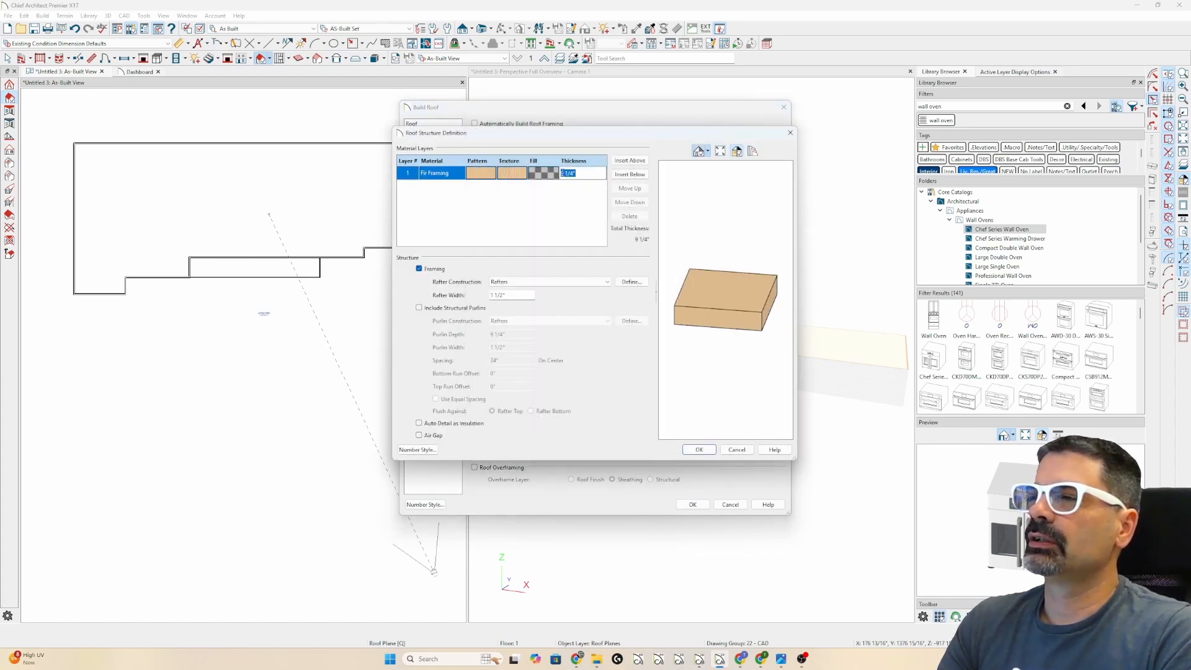
pyautogui.doubleClick(562, 173)
pyautogui.write('7')
pyautogui.press('Return')
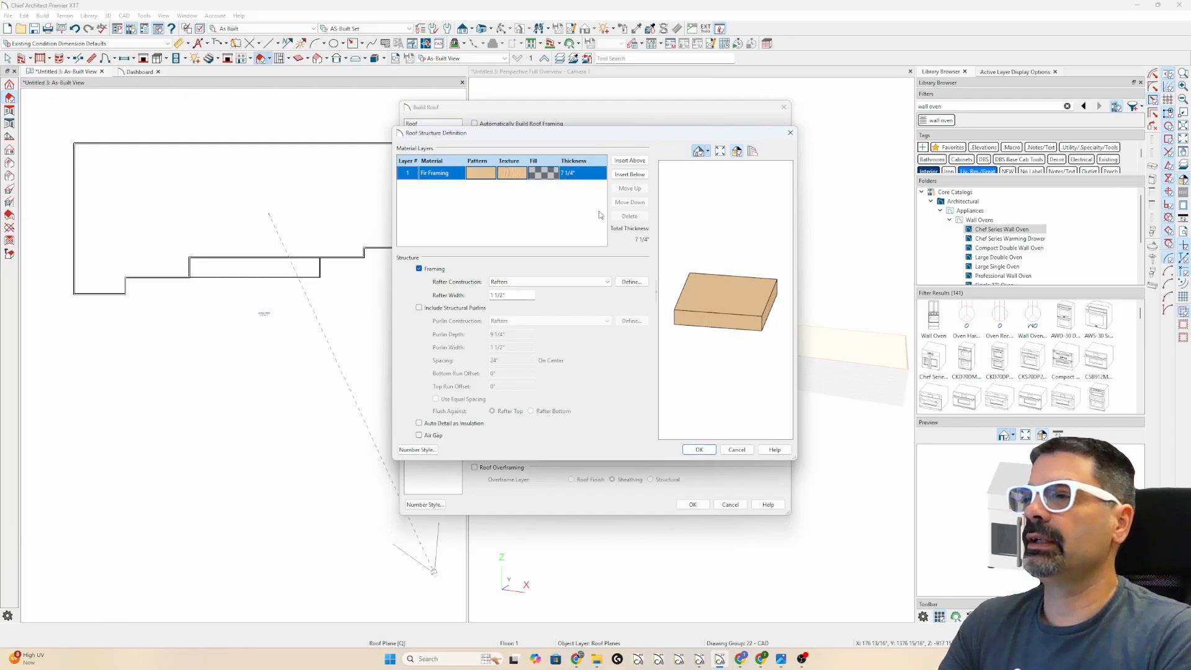
pyautogui.click(699, 449)
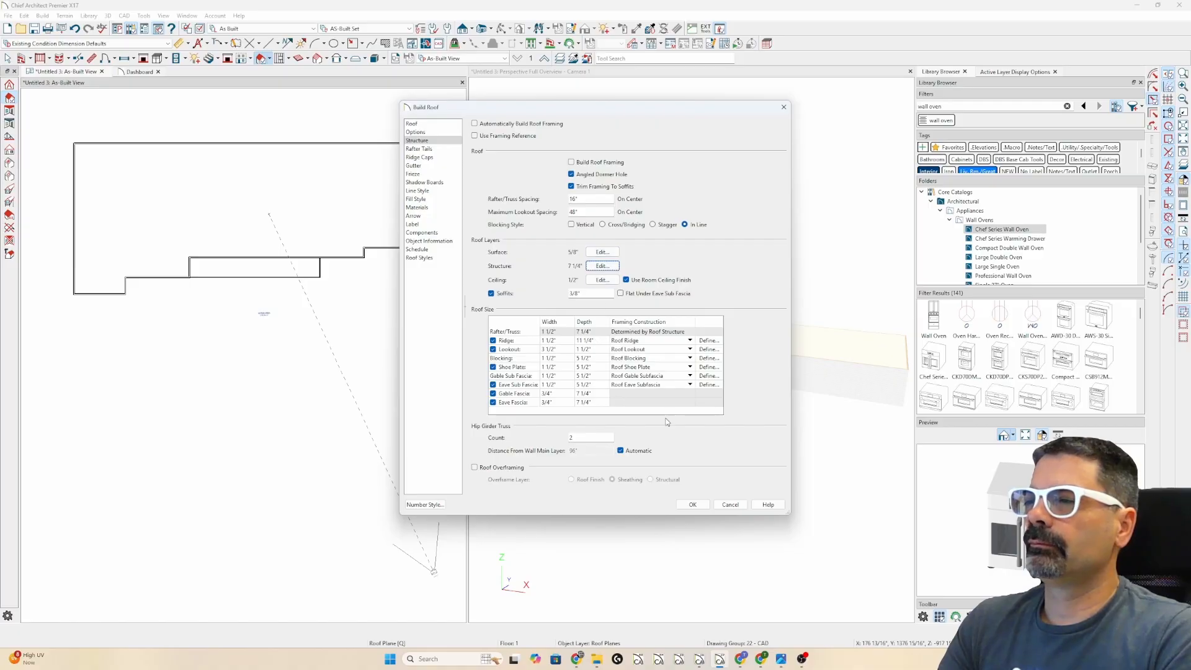
pyautogui.click(693, 504)
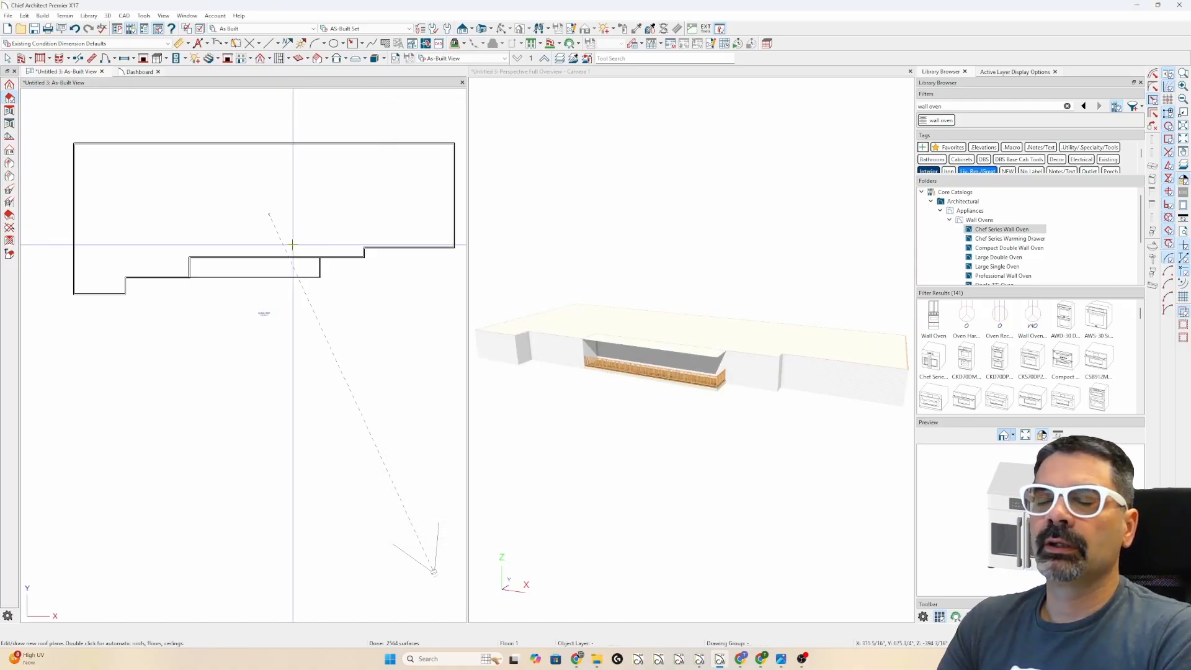
# - Review the reference house photo, then select the bottom wall of the left wing
pyautogui.moveTo(788, 665)
pyautogui.click(781, 620)
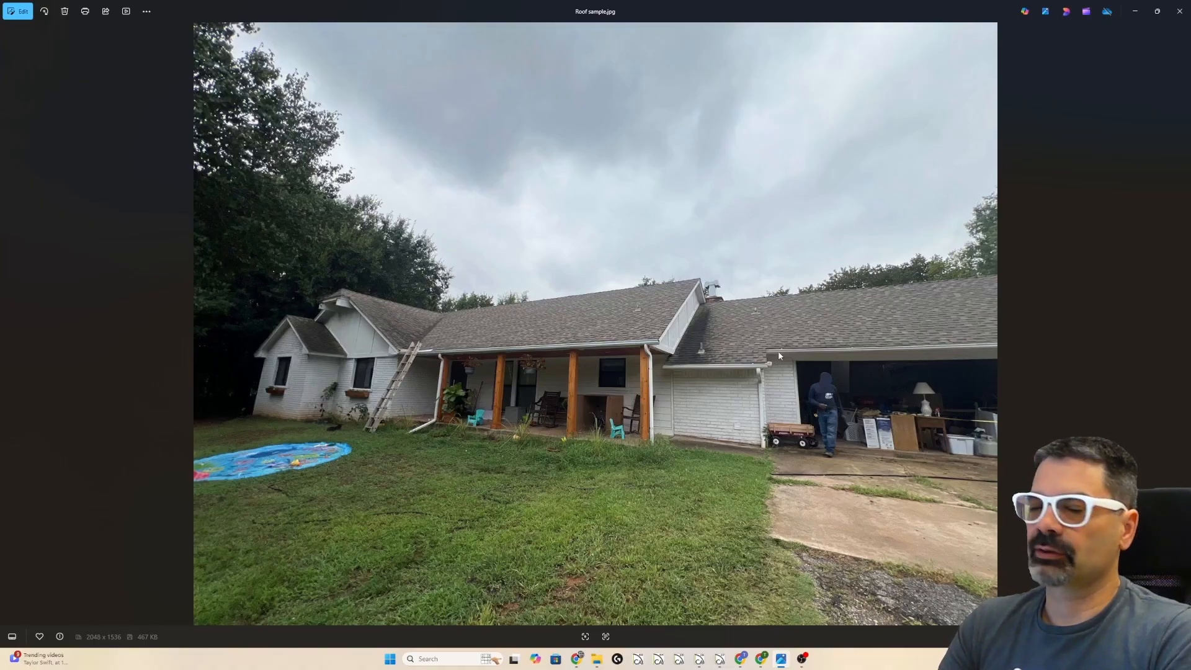
pyautogui.hotkey('alt', 'Tab')
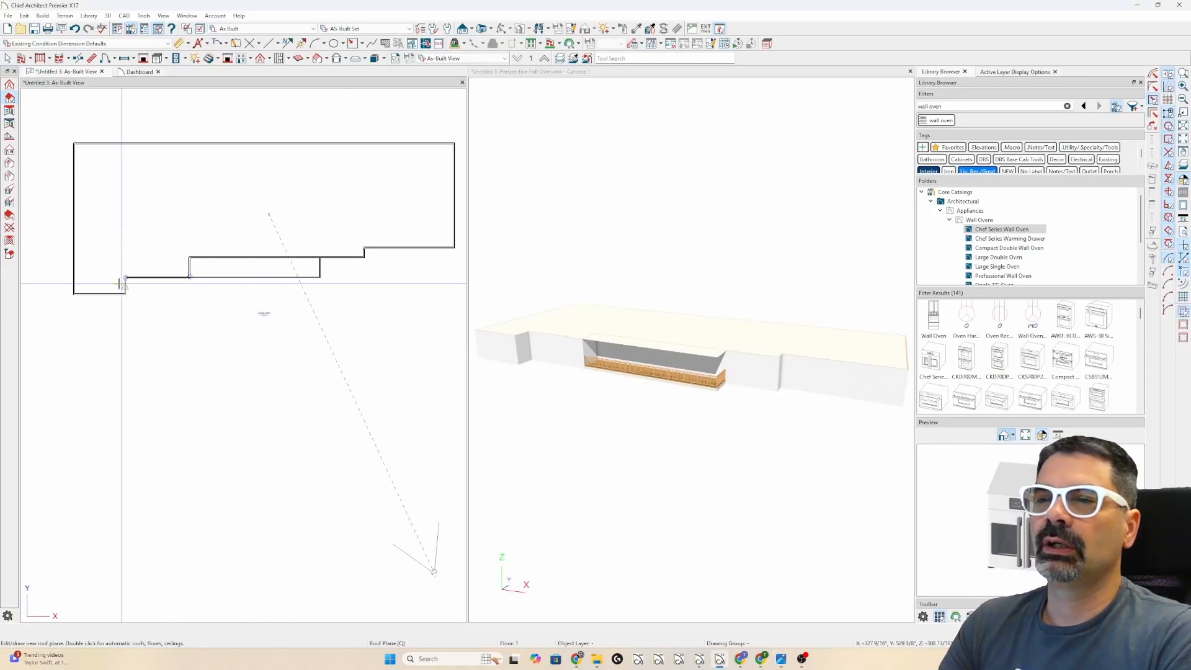
pyautogui.click(104, 295)
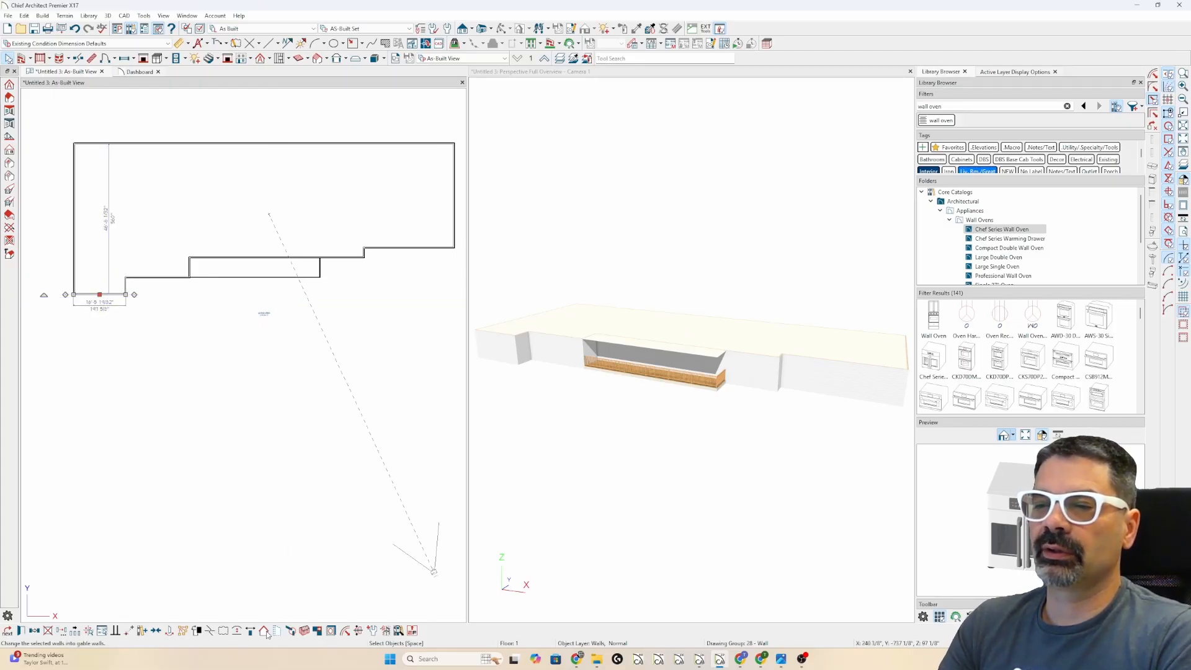
# - Change the lower-left front wall to a gable wall and add the adjacent front and right walls to the selection
pyautogui.rightClick(114, 296)
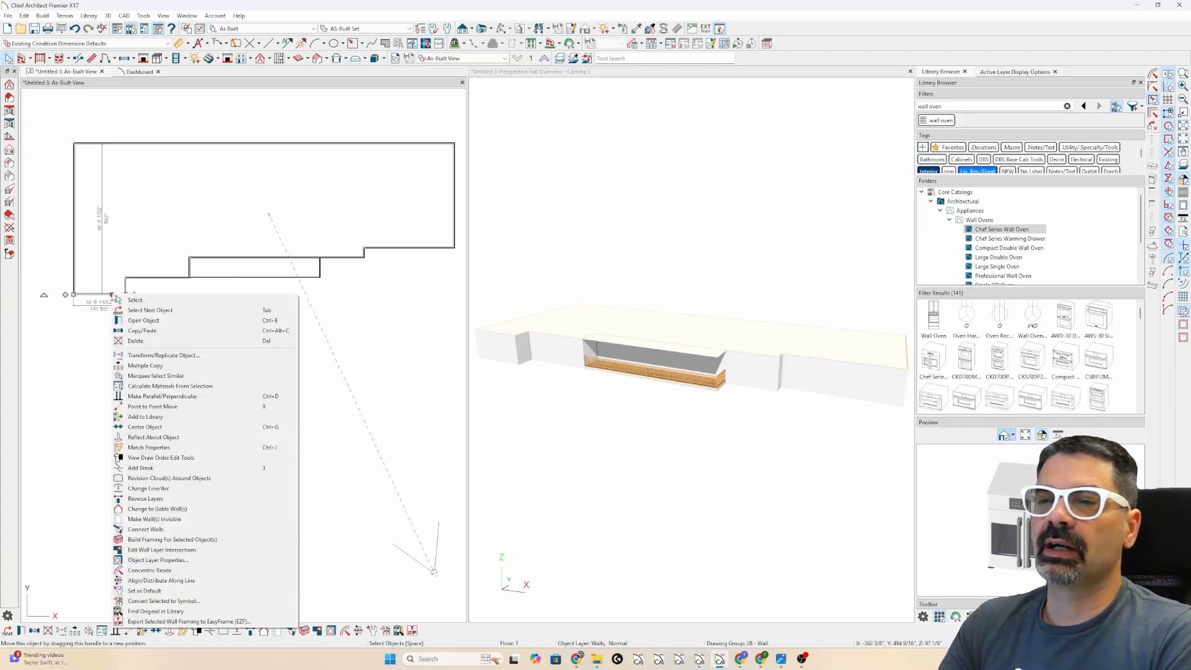
pyautogui.click(180, 510)
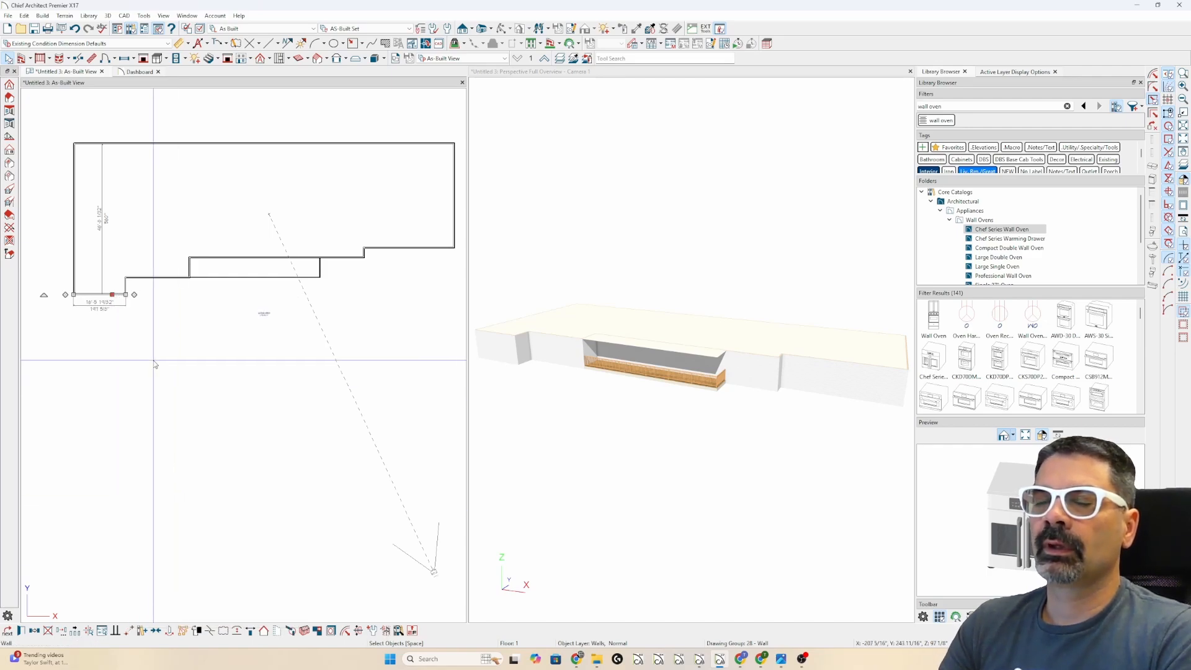
pyautogui.keyDown('shift'); pyautogui.click(157, 274); pyautogui.keyUp('shift')
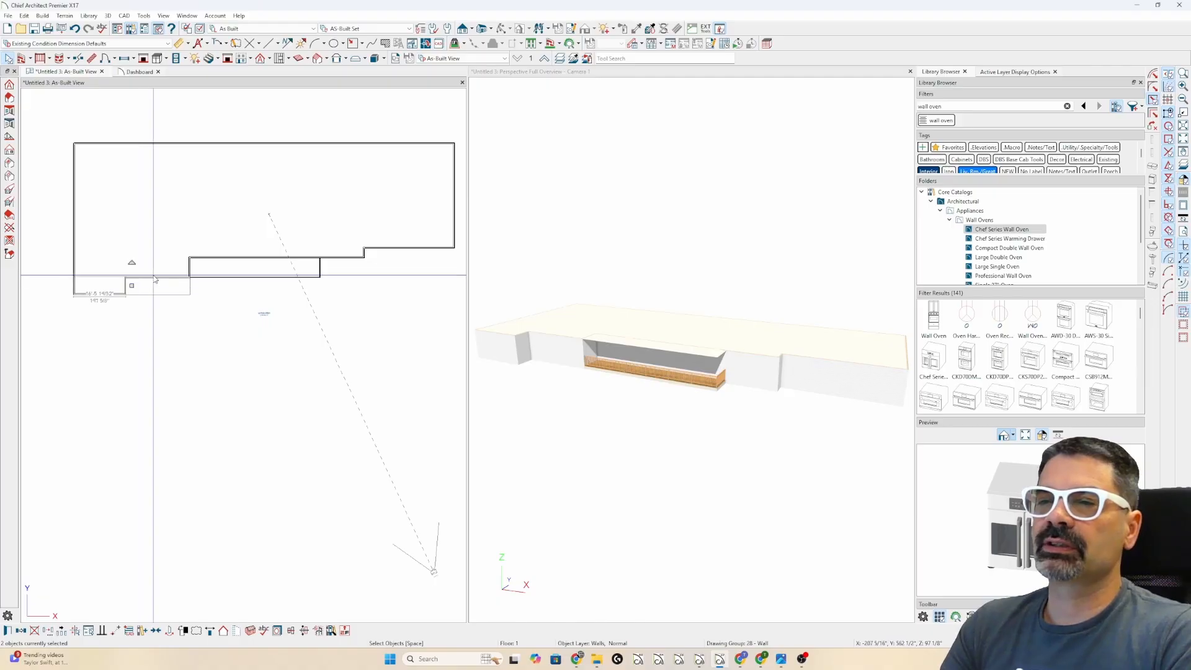
pyautogui.moveTo(317, 280); pyautogui.dragTo(364, 271)
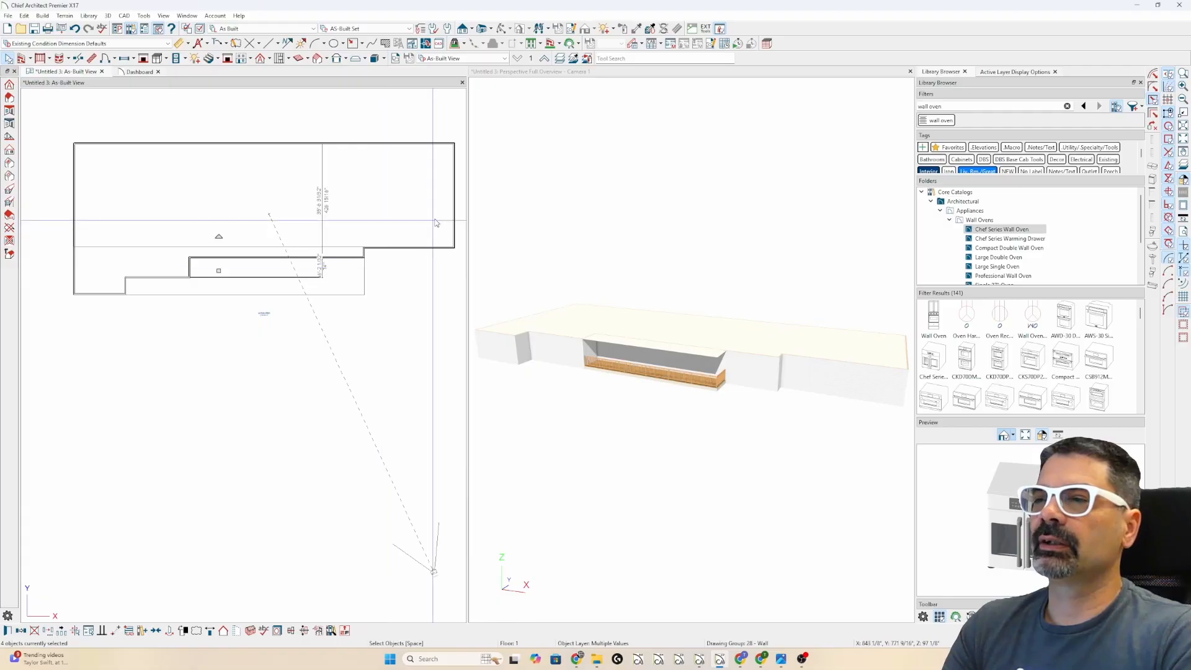
pyautogui.keyDown('shift'); pyautogui.click(454, 200); pyautogui.keyUp('shift')
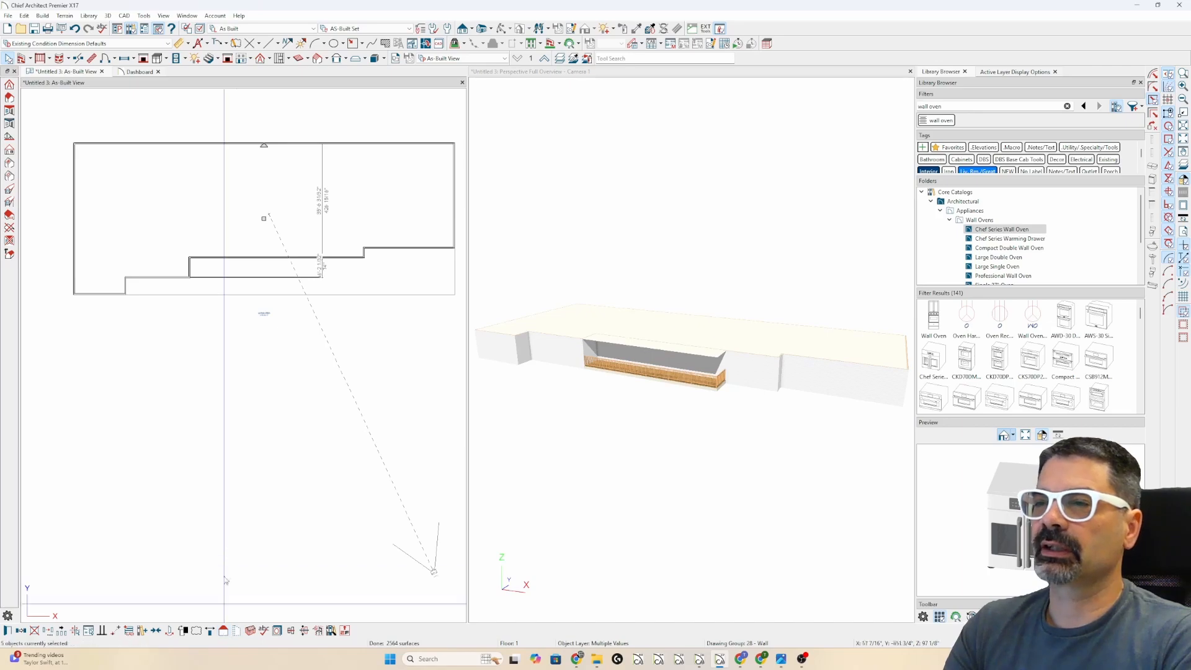
# - Set the recessed front room's Room Type to Porch
pyautogui.click(246, 271)
pyautogui.doubleClick(246, 272)
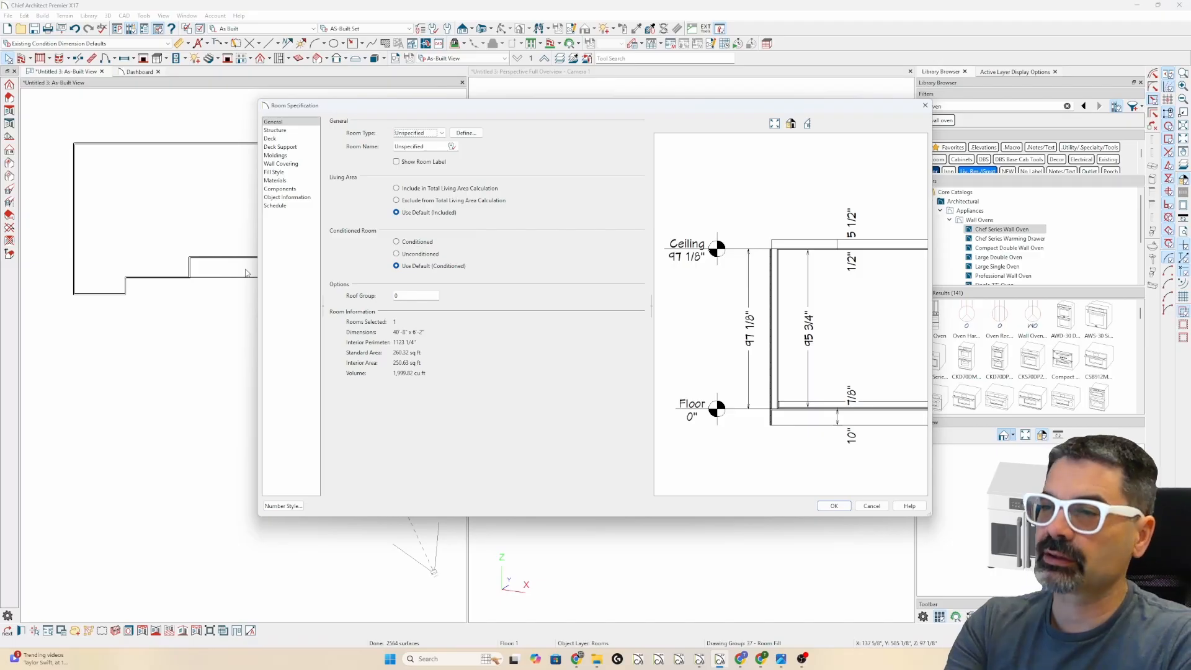
pyautogui.press('p')
pyautogui.press('Return')
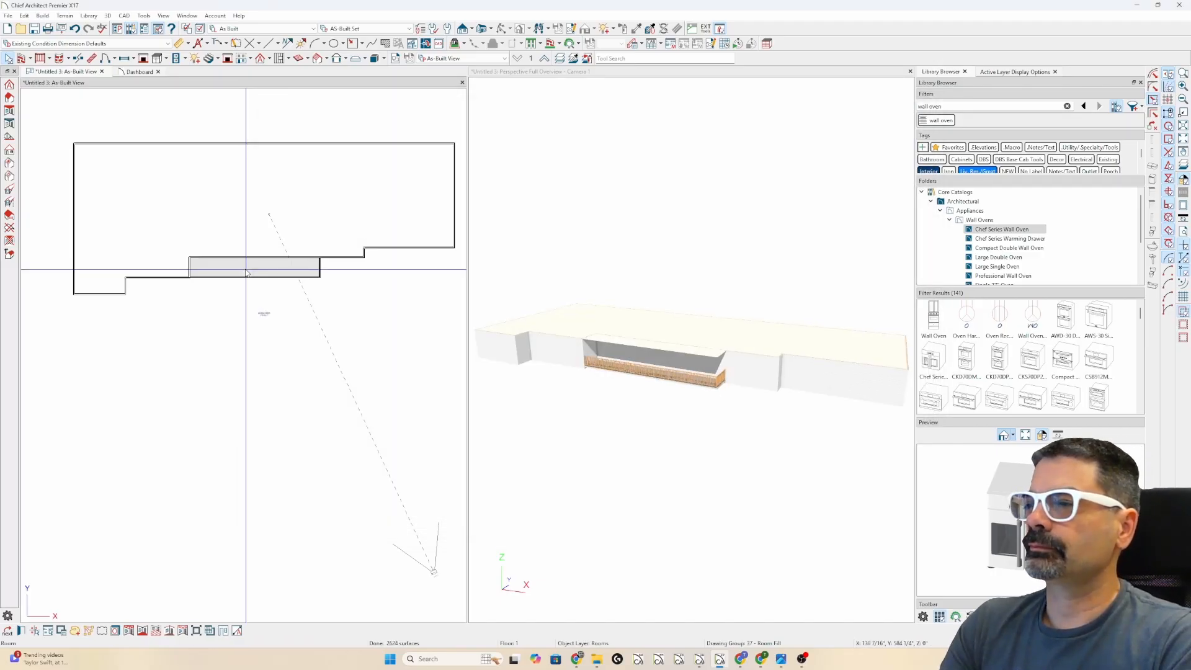
# - Draw an interior wall dividing off the right end and set that room's type to Garage
pyautogui.click(39, 60)
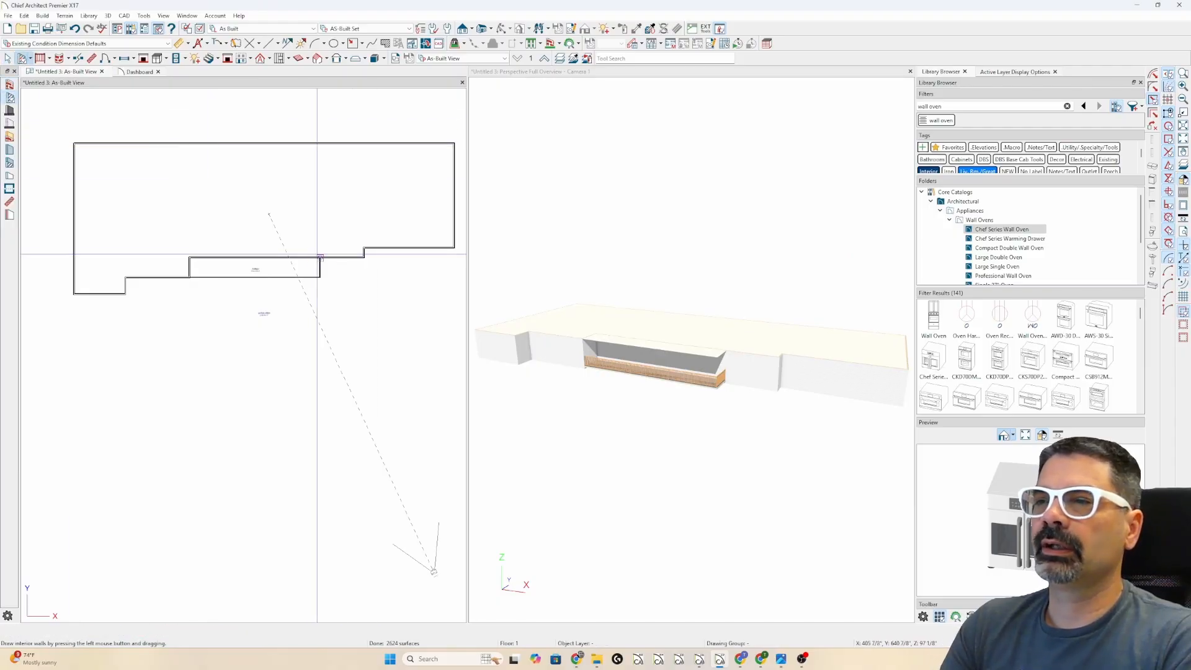
pyautogui.moveTo(320, 257); pyautogui.dragTo(319, 143)
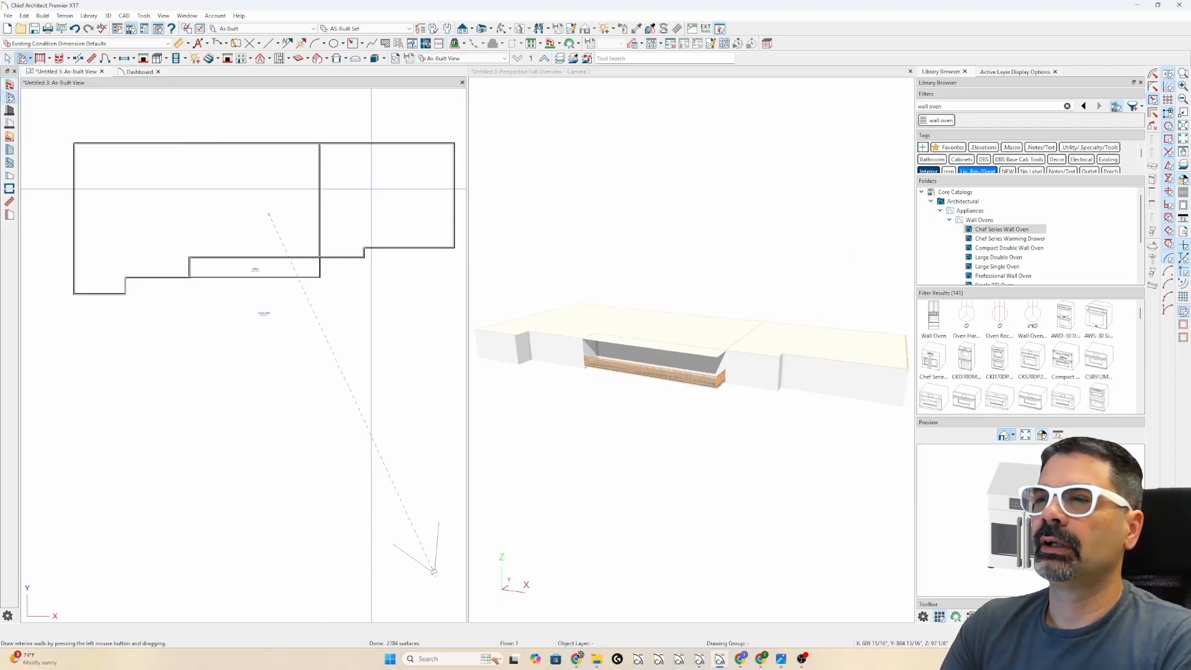
pyautogui.press('space')
pyautogui.click(380, 193)
pyautogui.doubleClick(381, 193)
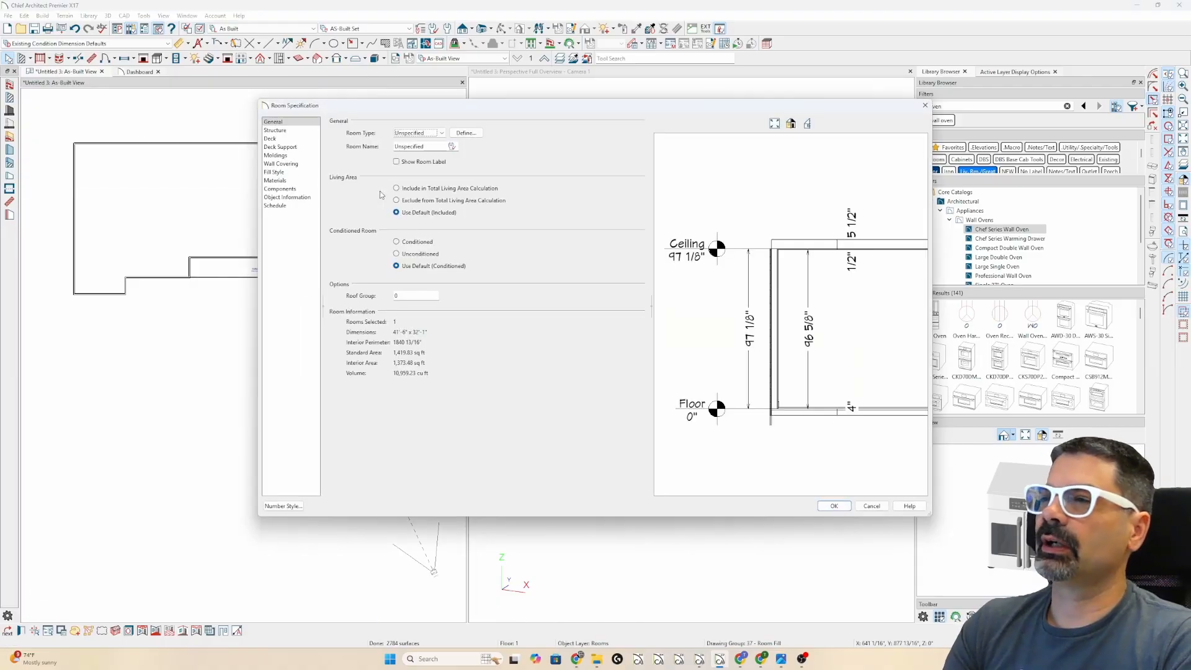
pyautogui.press('g')
pyautogui.press('Return')
# - Push the garage's right end wall outward to widen the garage
pyautogui.click(381, 194)
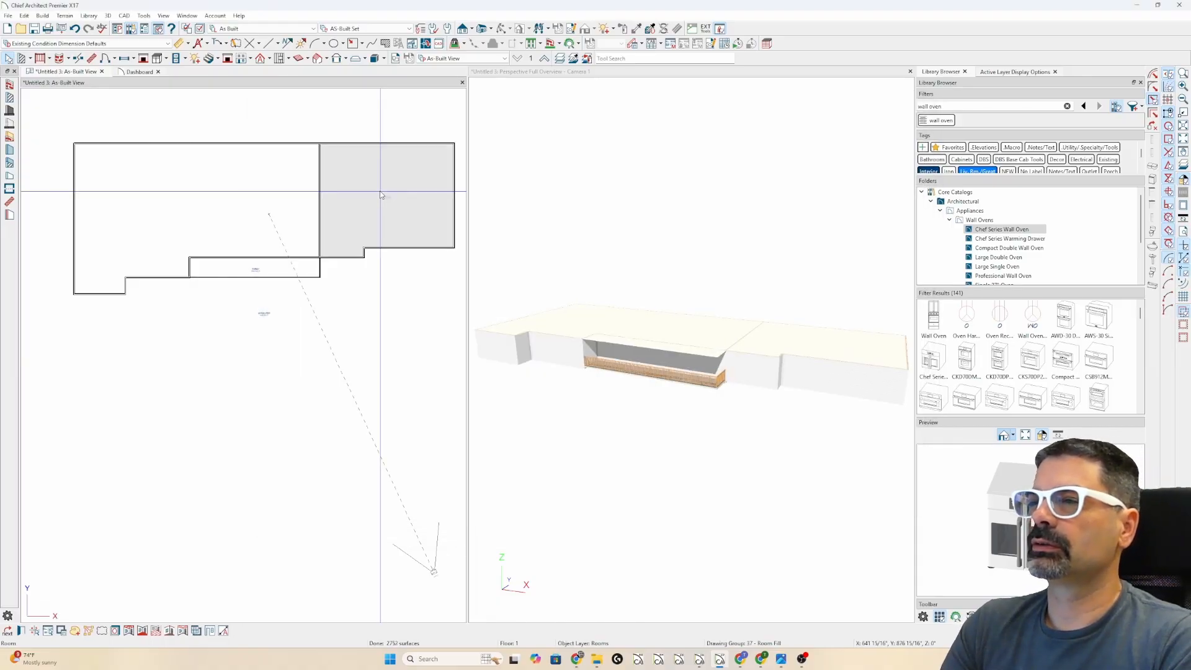
pyautogui.click(454, 195)
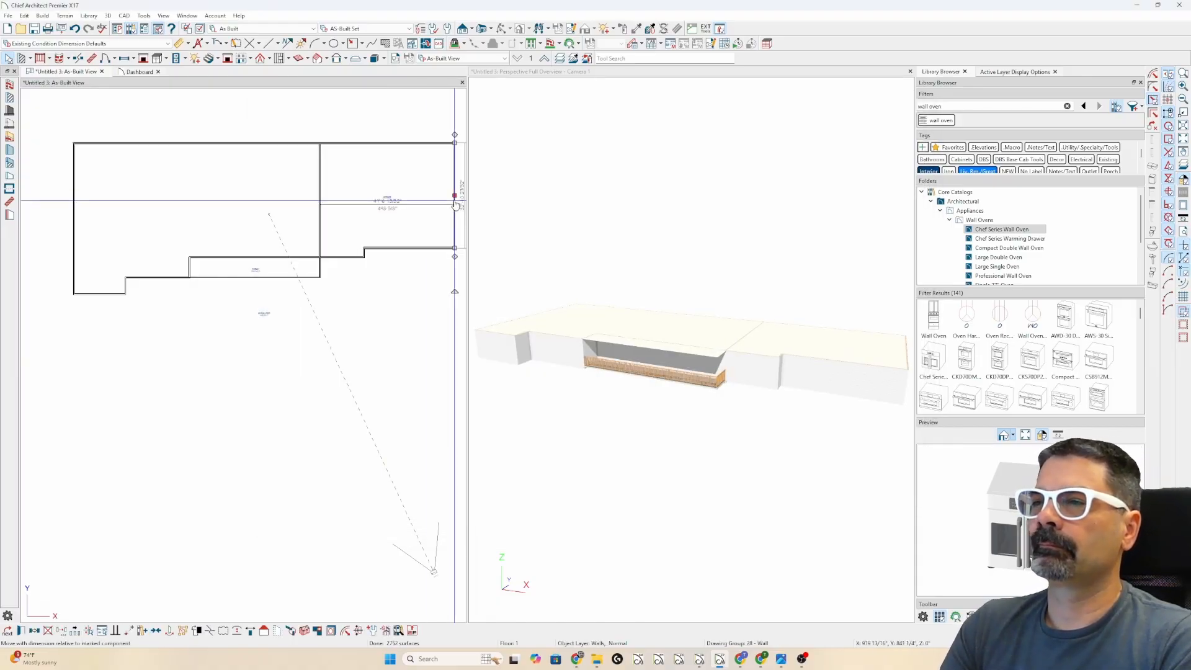
pyautogui.moveTo(454, 194); pyautogui.dragTo(464, 195)
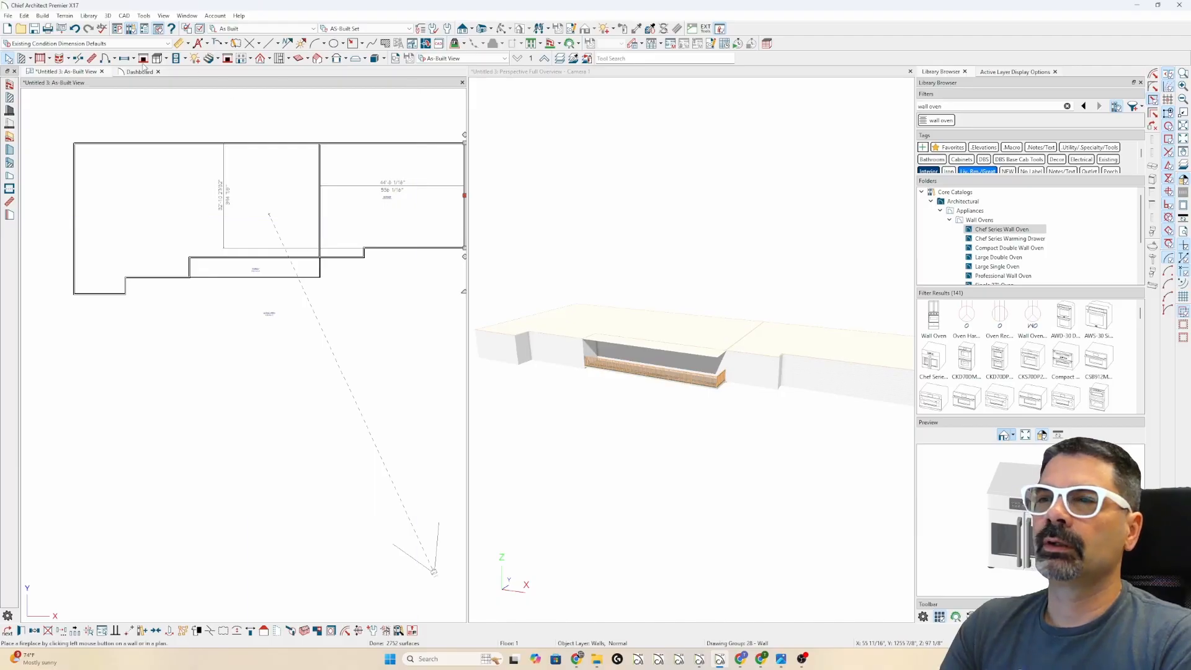
pyautogui.click(124, 58)
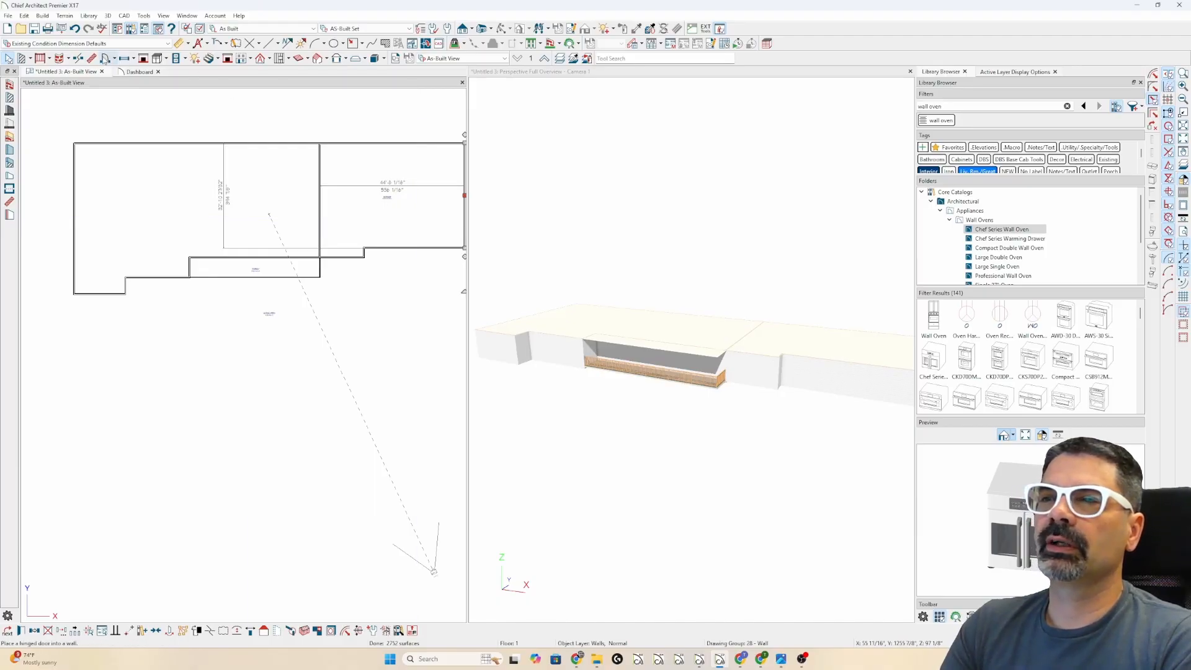
pyautogui.click(106, 59)
# - Place a garage door in the garage front wall and set its width to 16'
pyautogui.click(10, 149)
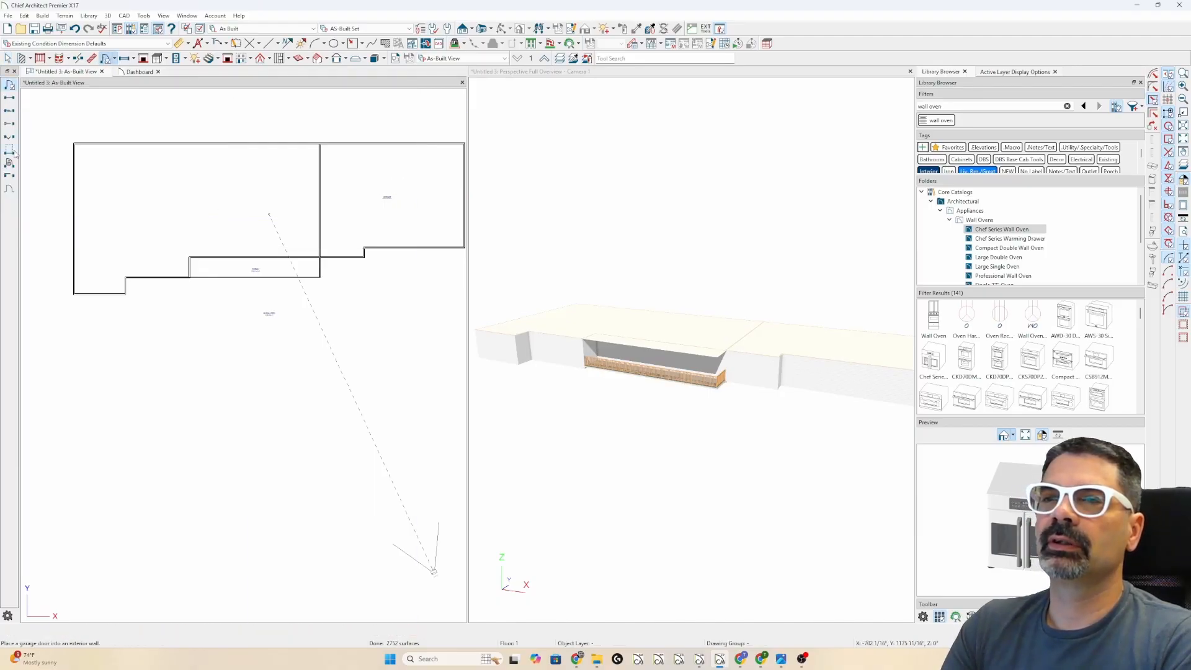
pyautogui.click(413, 247)
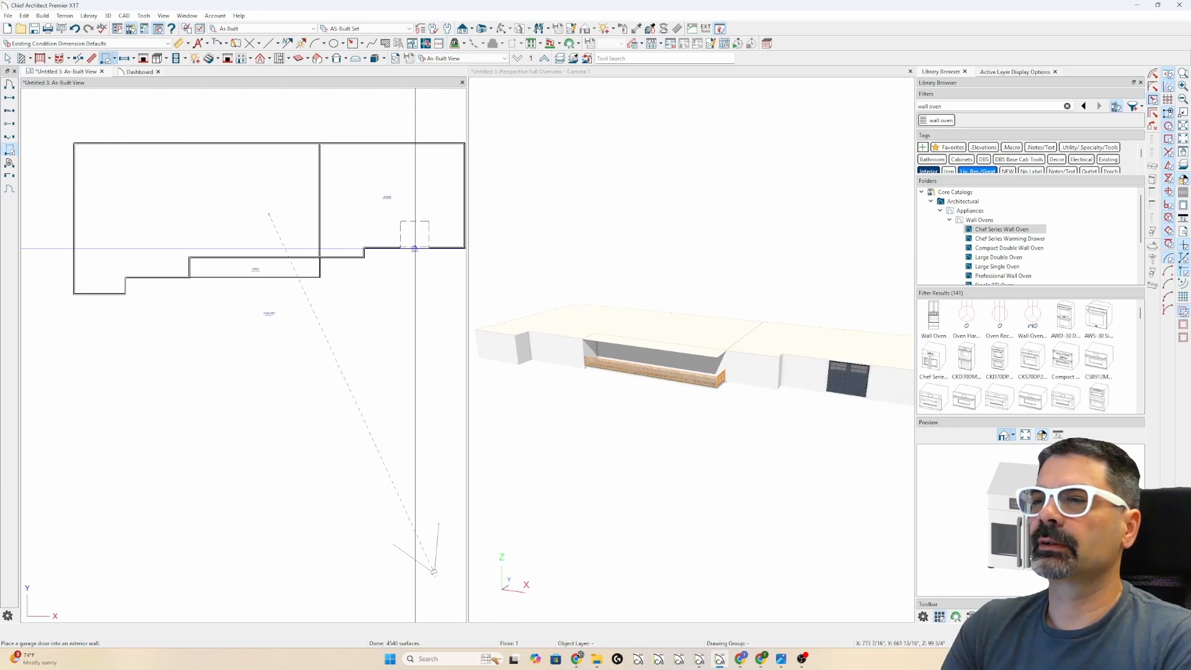
pyautogui.doubleClick(414, 247)
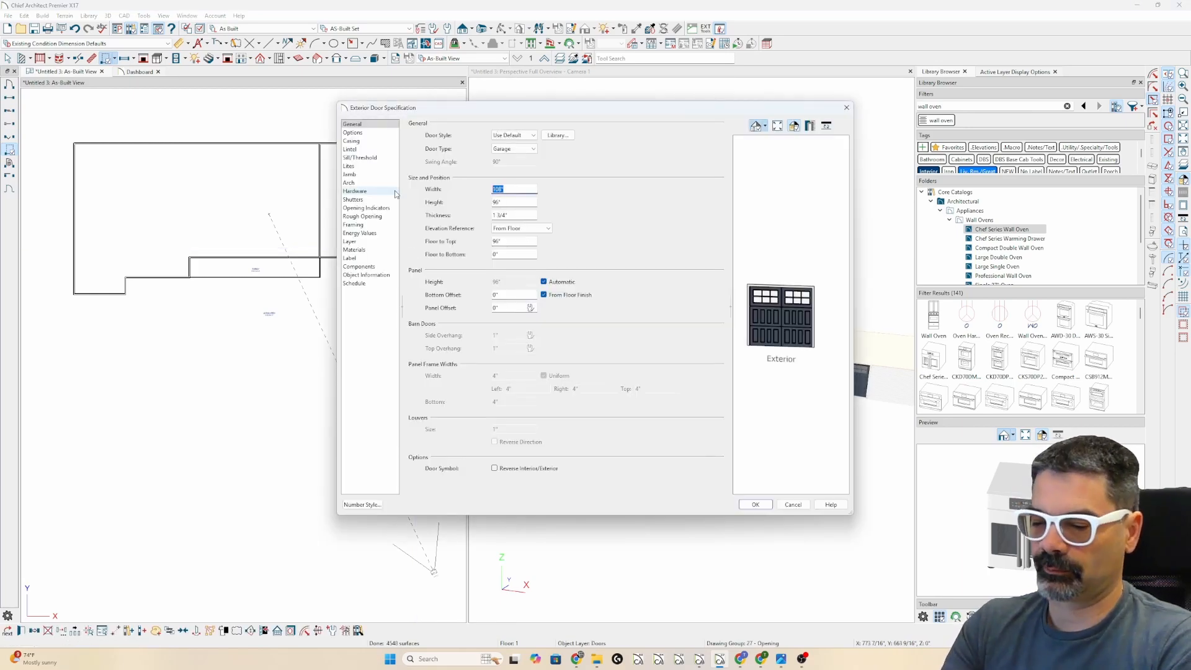
pyautogui.write("16'")
pyautogui.press('Return')
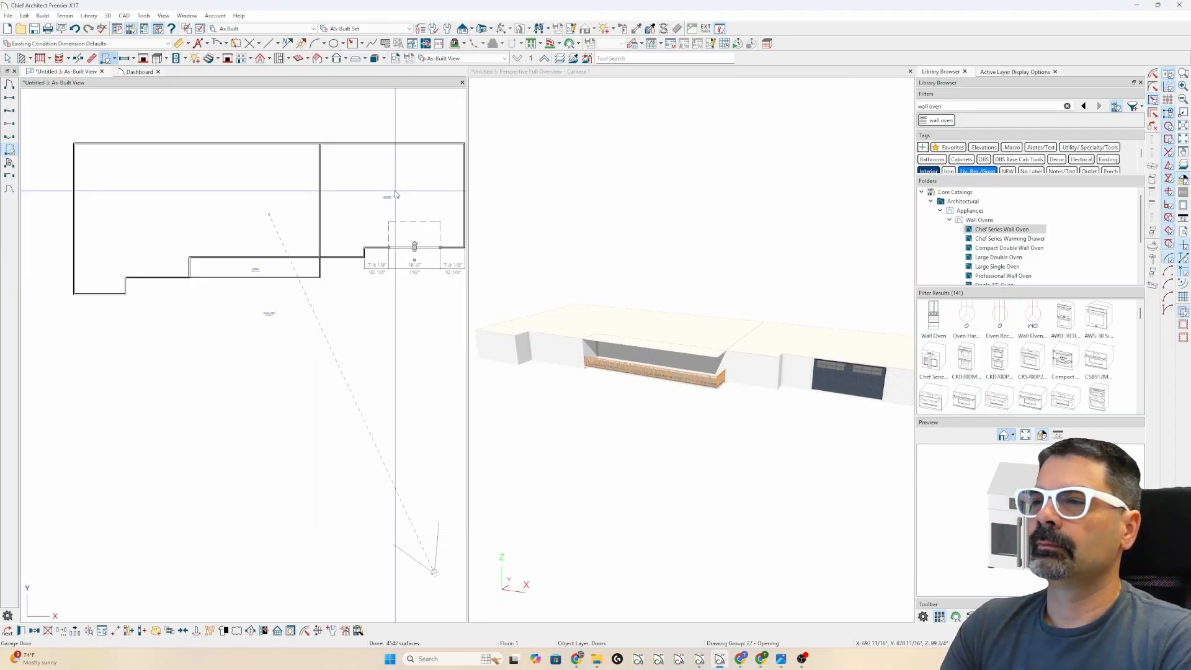
pyautogui.hotkey('ctrl', 'e')
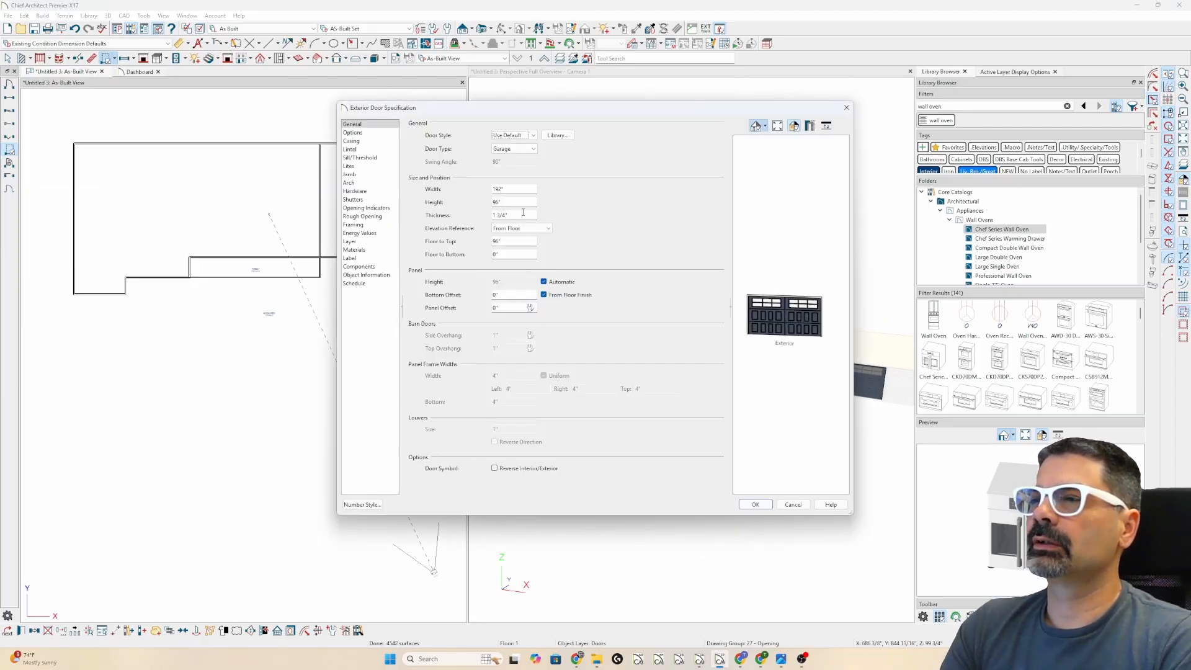
pyautogui.click(436, 200)
pyautogui.press('Return')
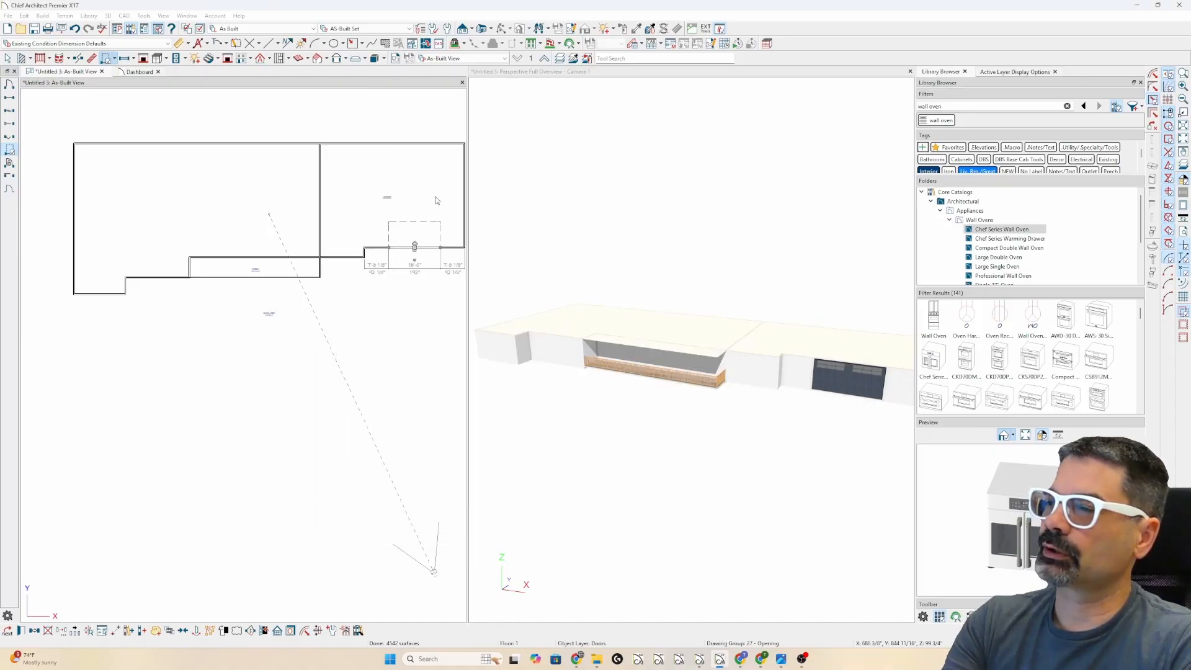
pyautogui.press('Escape')
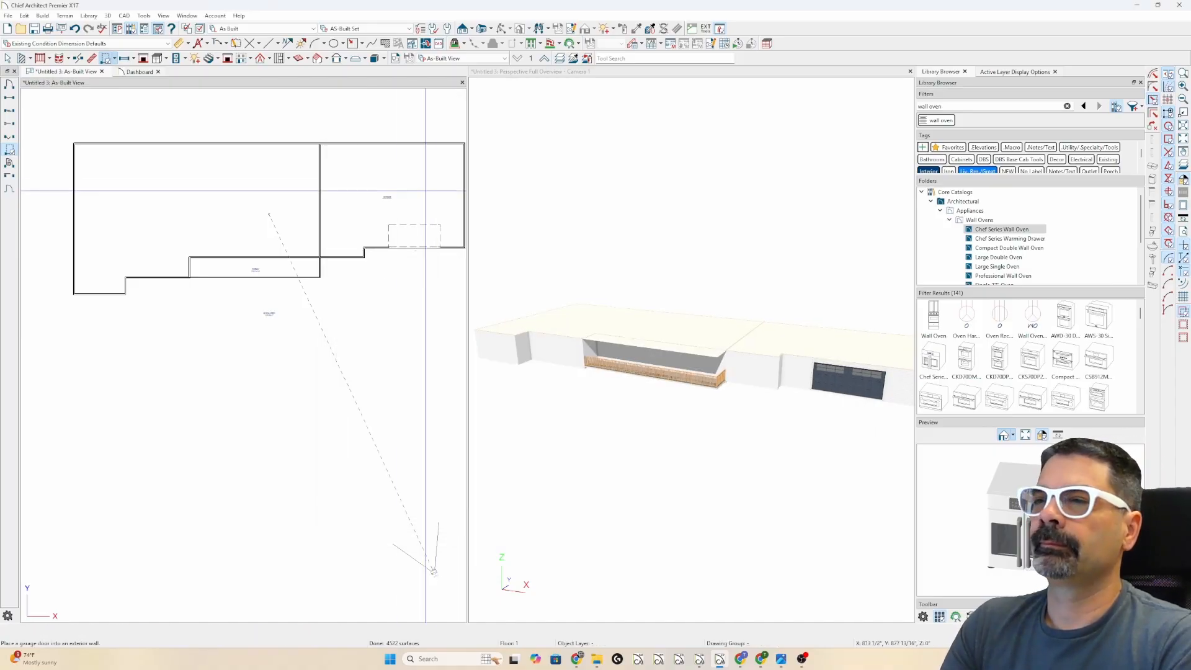
# - Build the roof with Auto Rebuild Roofs checked and Build Roof Planes unchecked
pyautogui.click(260, 60)
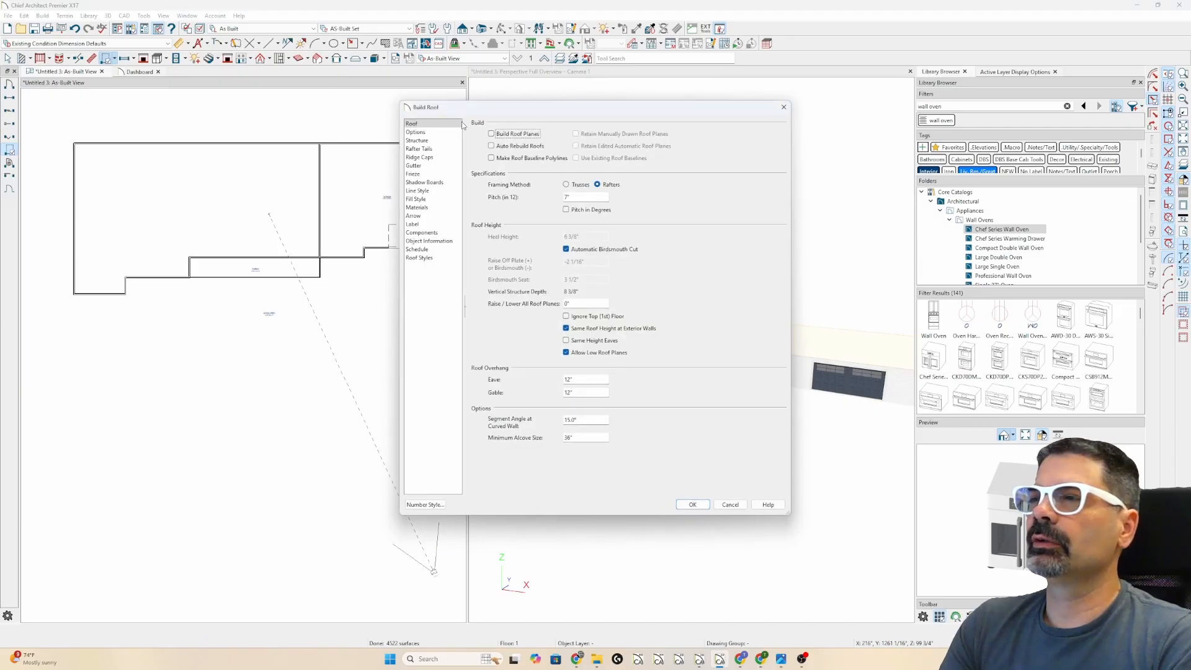
pyautogui.click(513, 147)
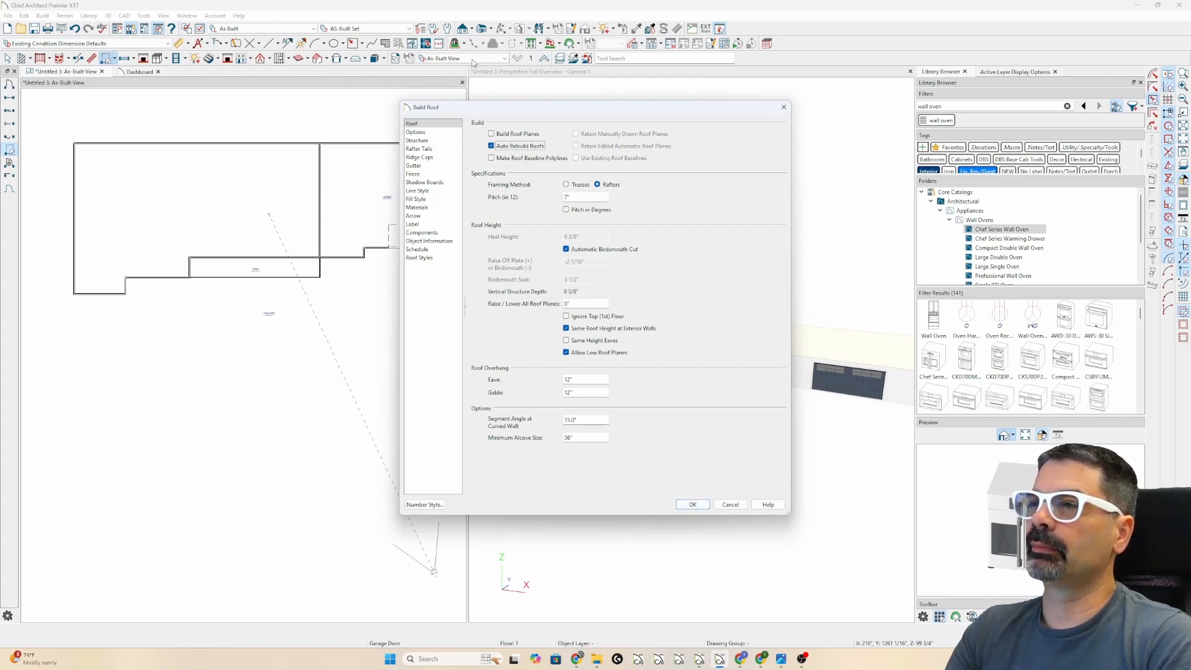
pyautogui.click(512, 144)
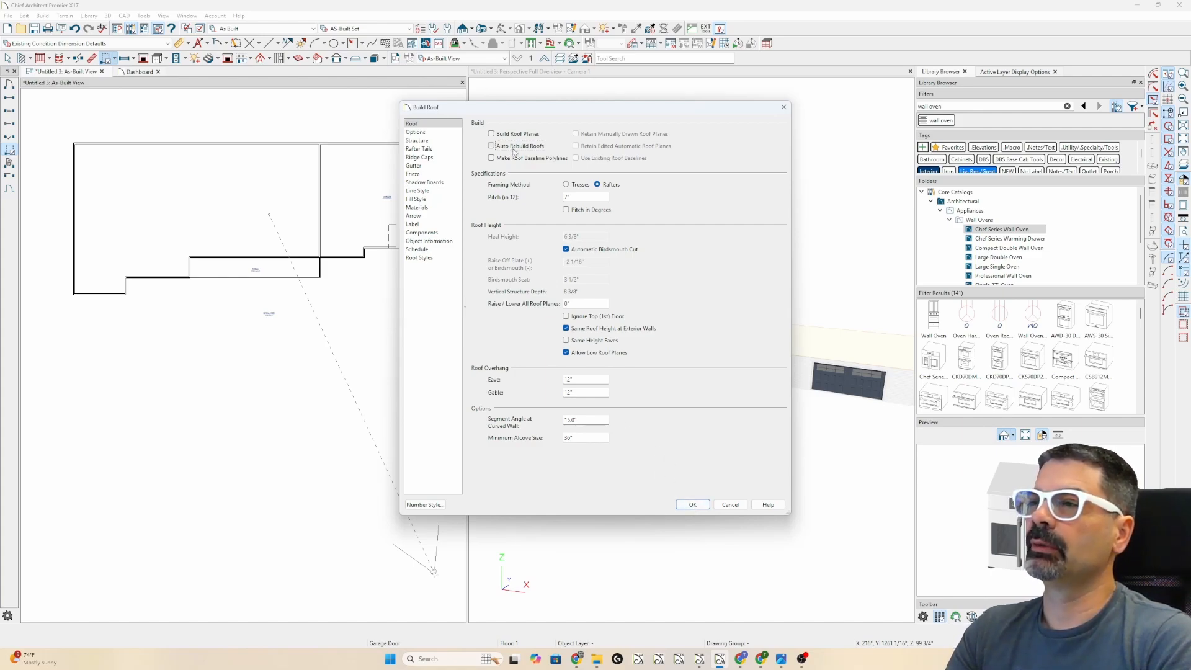
pyautogui.click(510, 135)
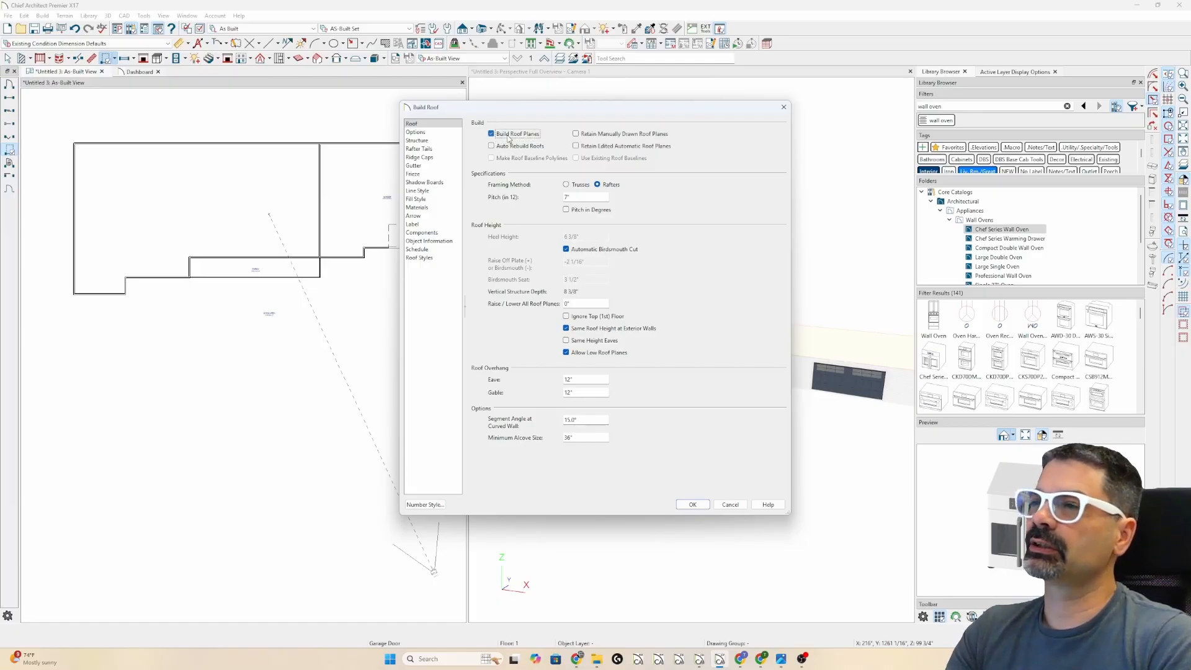
pyautogui.click(514, 146)
pyautogui.click(513, 135)
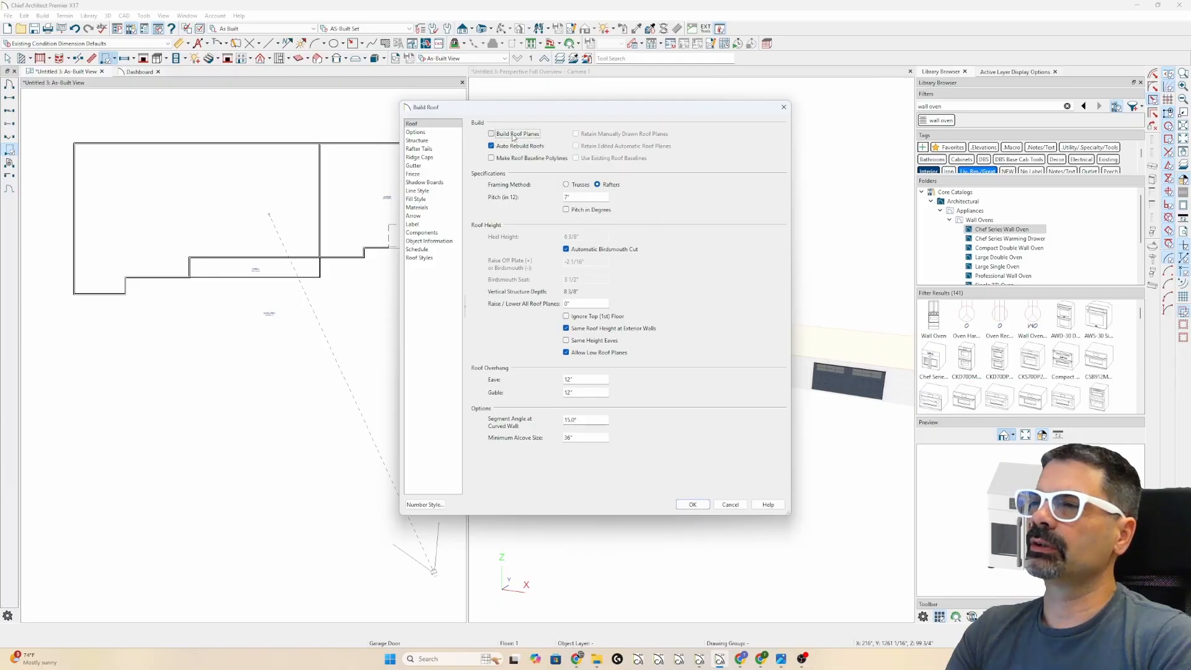
pyautogui.click(692, 504)
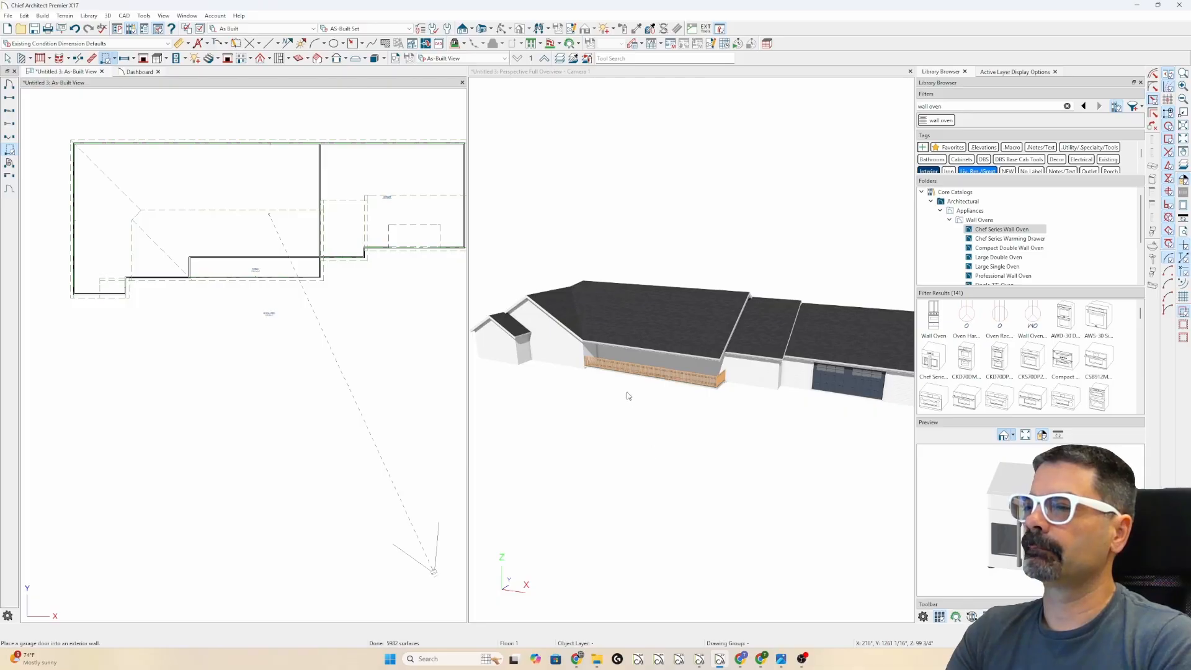
# - Zoom into the plan and select the front wall beside the porch
pyautogui.scroll(-1, 569, 302)
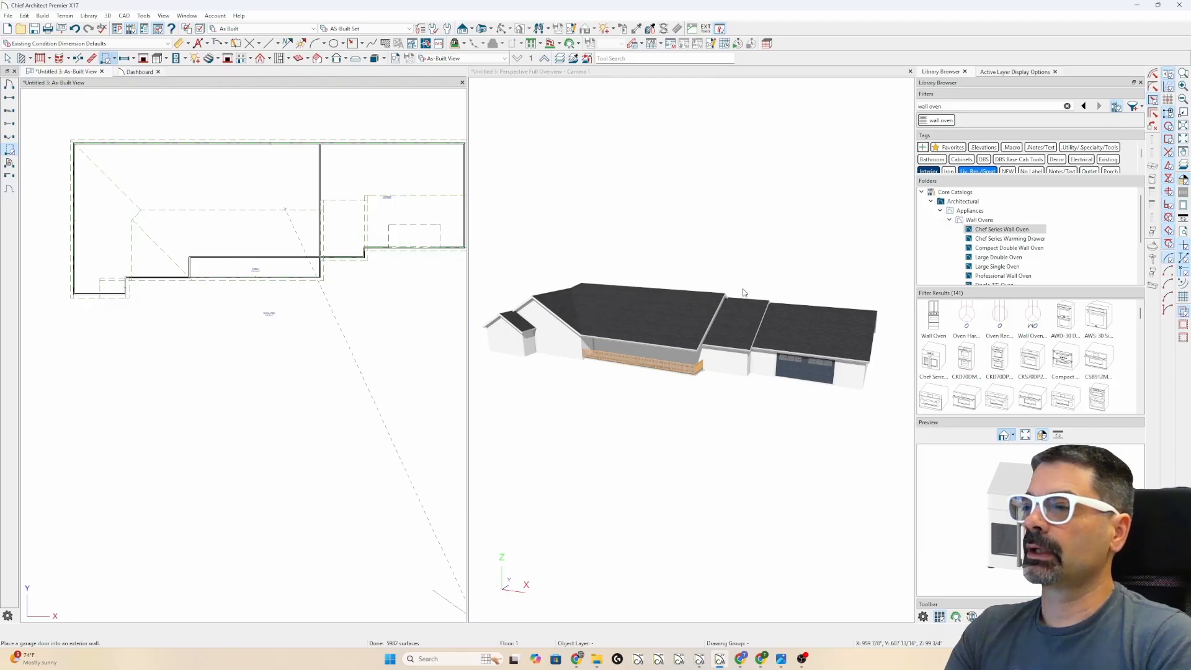
pyautogui.scroll(1, 808, 359)
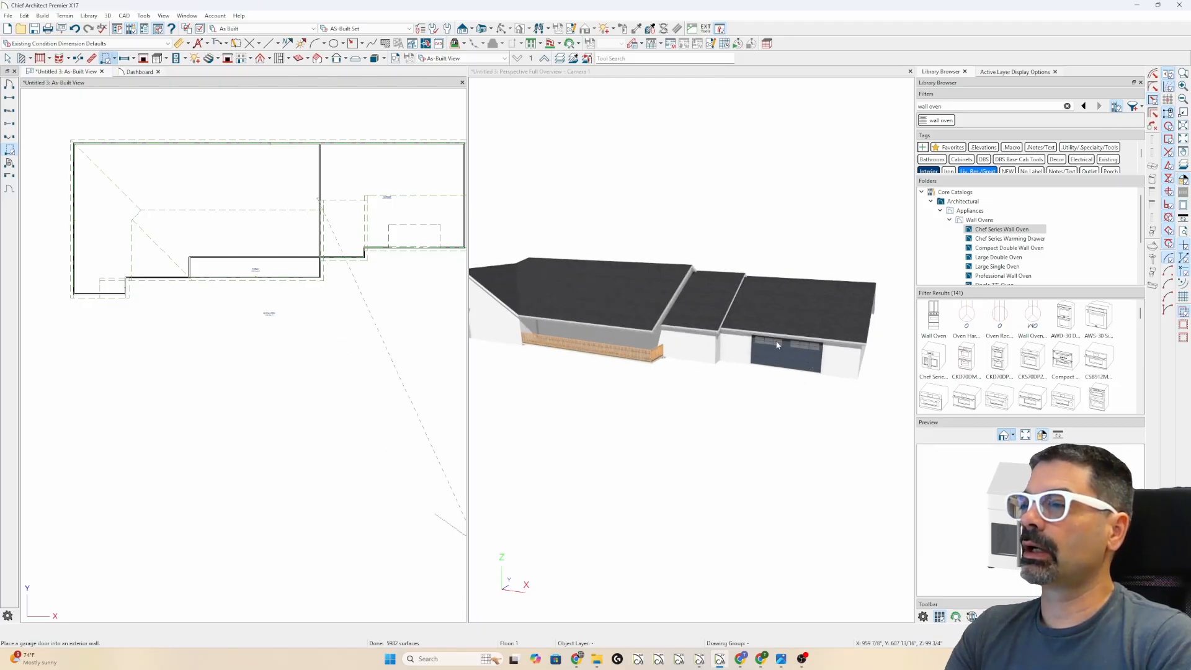
pyautogui.scroll(3, 777, 345)
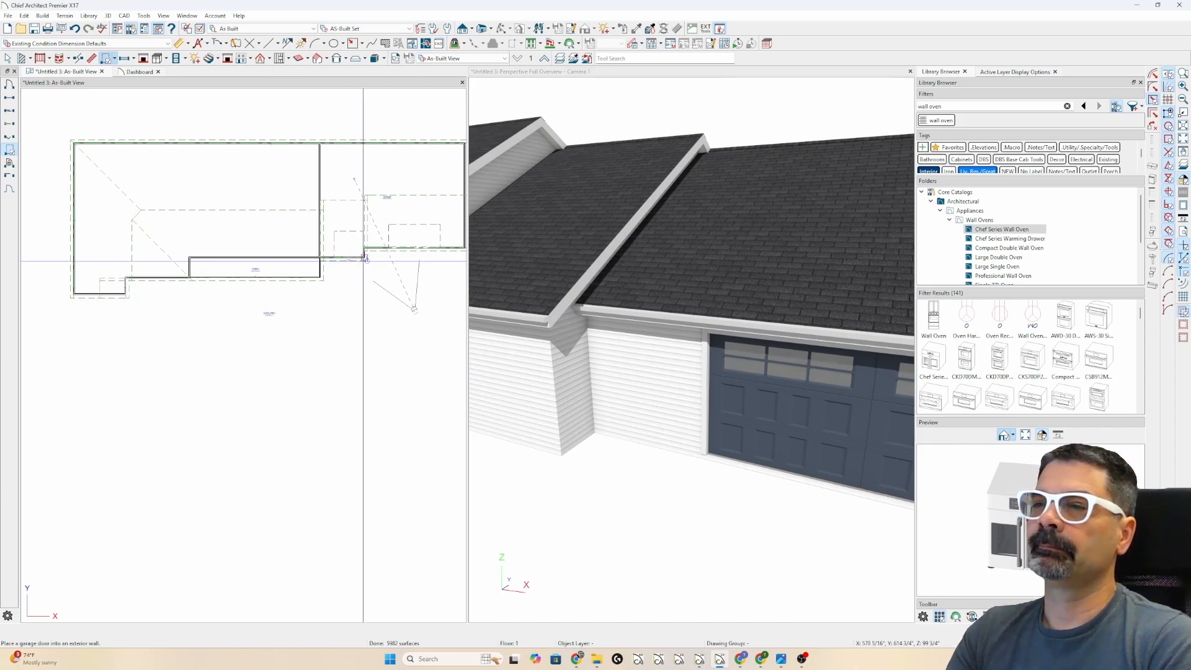
pyautogui.scroll(4, 350, 253)
pyautogui.click(350, 253)
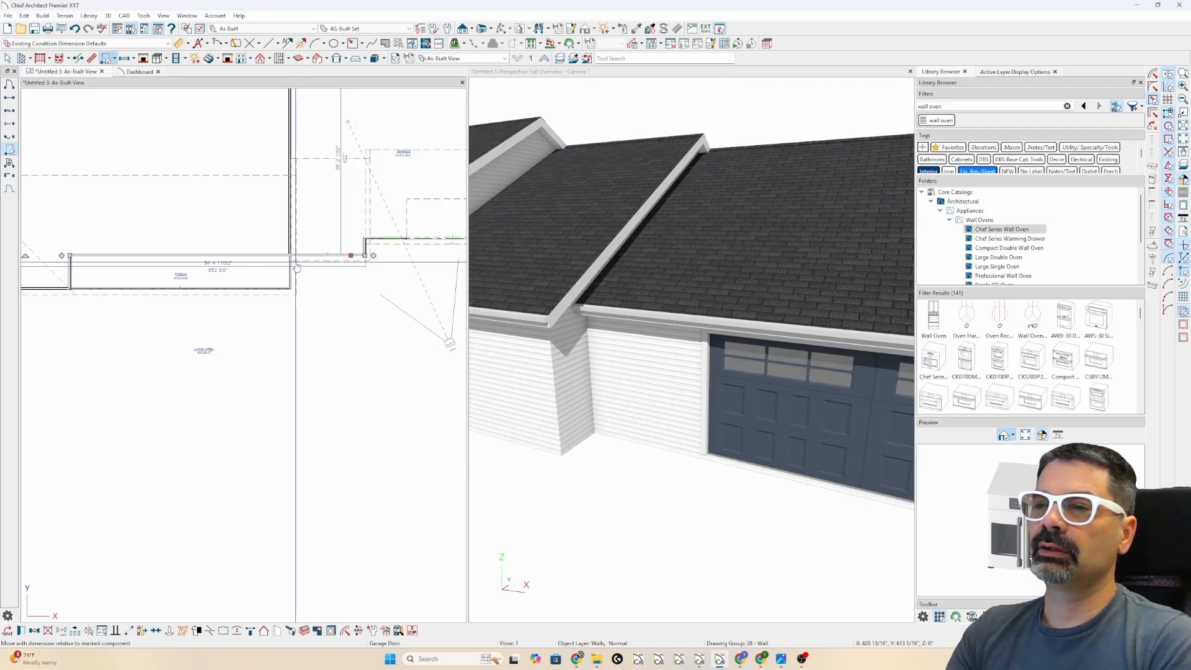
pyautogui.scroll(3, 292, 259)
# - Break the front wall at the porch corner
pyautogui.hotkey('ctrl', 'b')
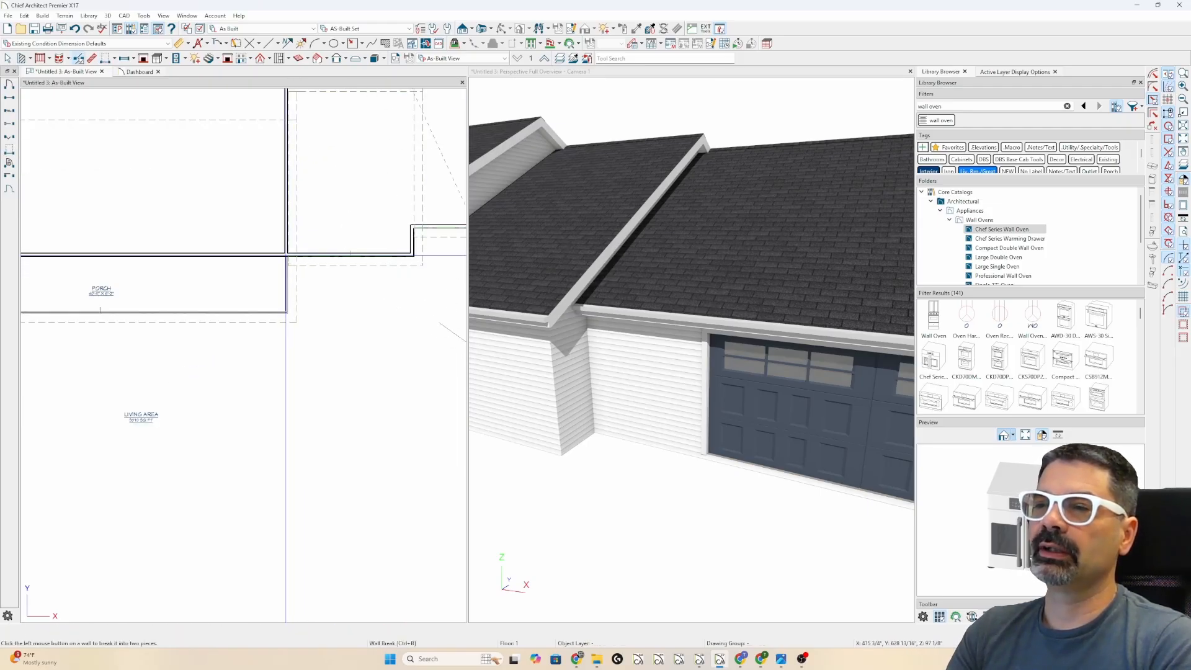
pyautogui.click(288, 254)
pyautogui.press('space')
# - Set the right-hand wall section's roof option to Extend Slope Downward and dismiss the warning
pyautogui.click(336, 255)
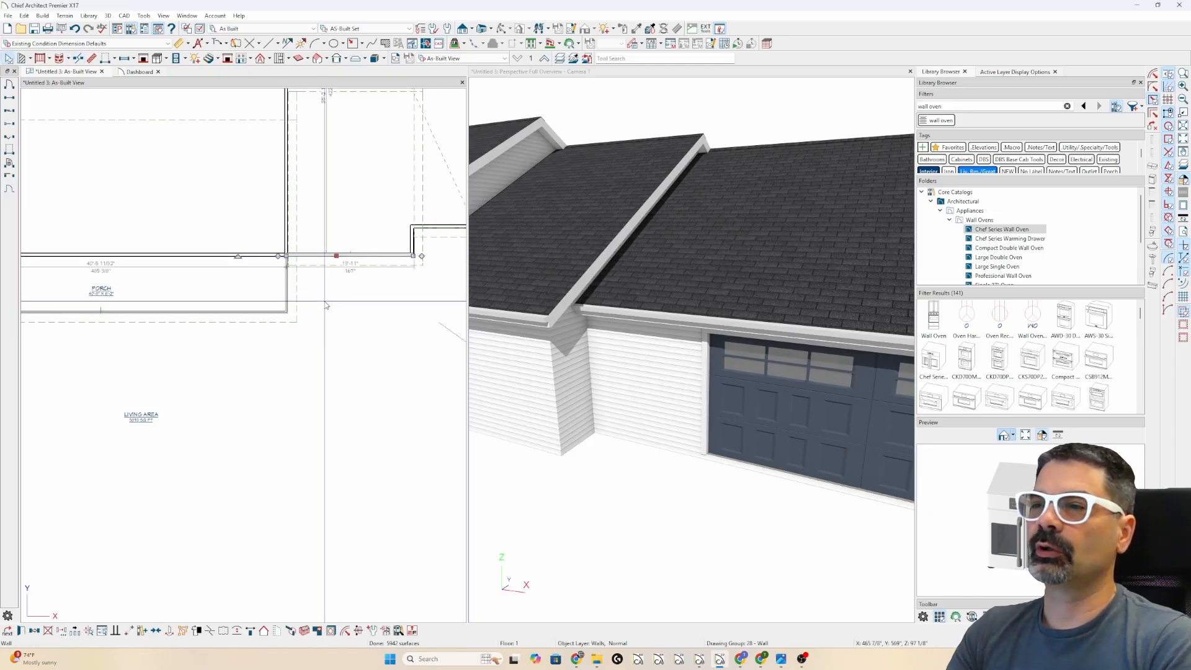
pyautogui.hotkey('ctrl', 'e')
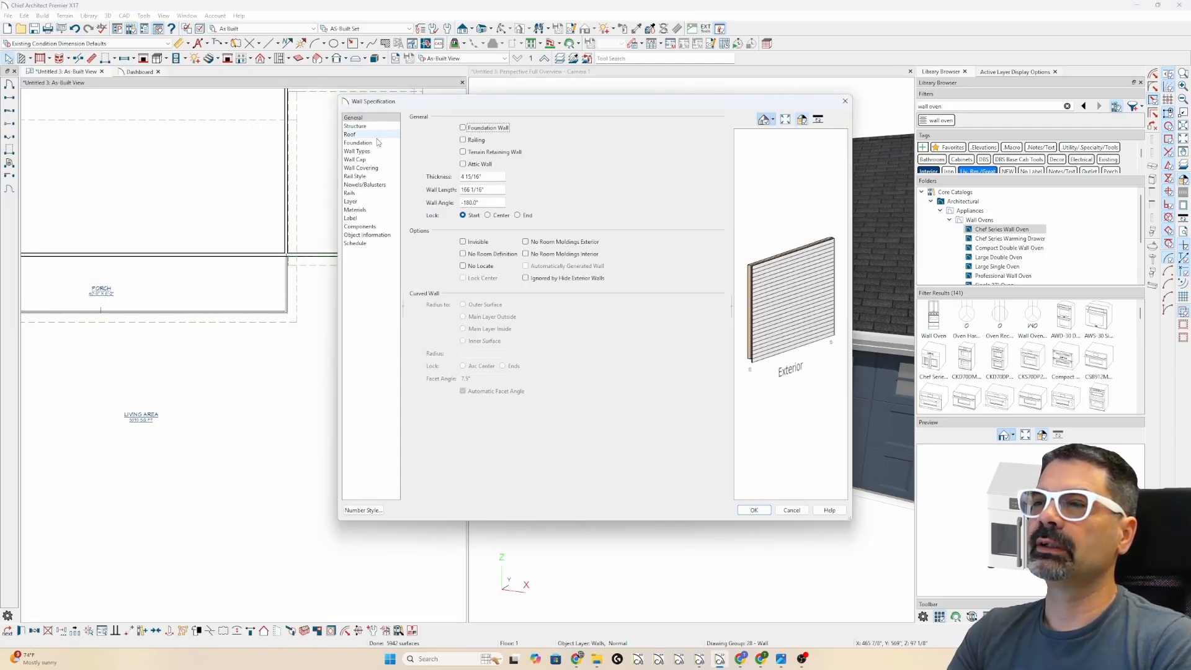
pyautogui.click(351, 135)
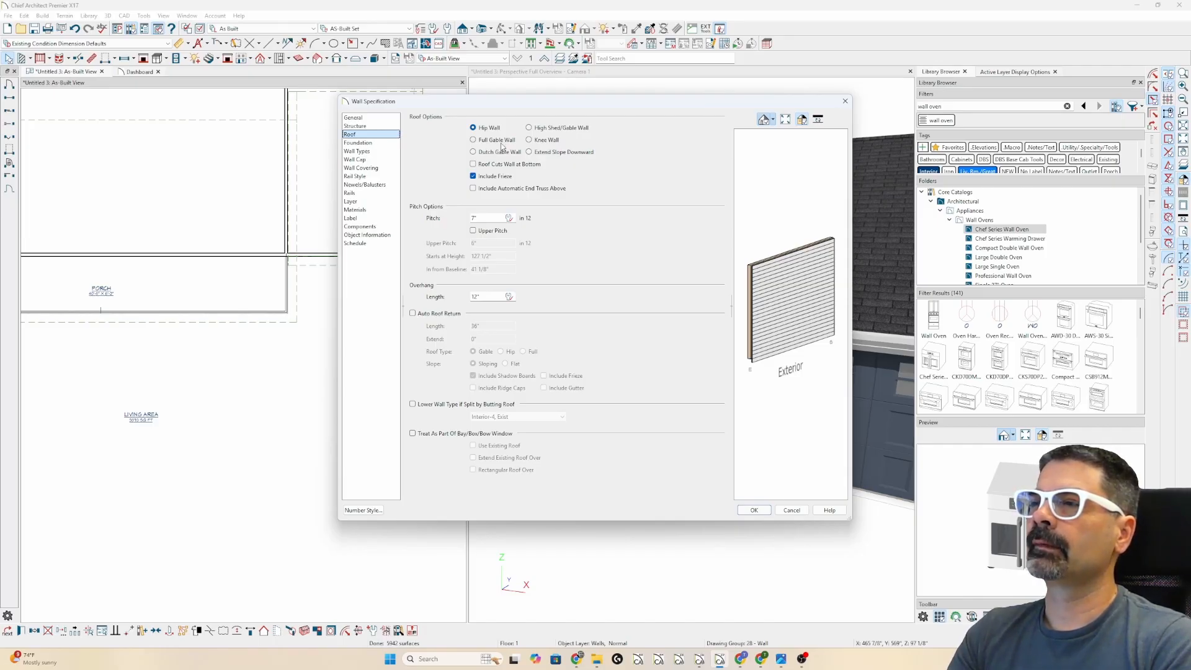
pyautogui.click(549, 153)
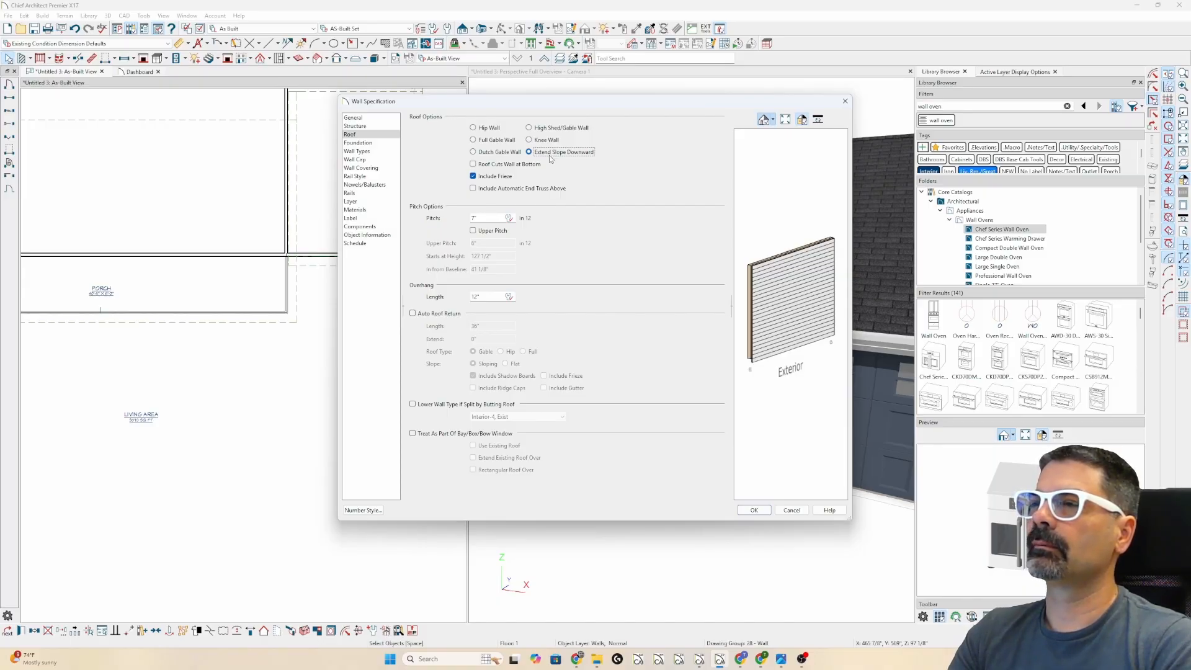
pyautogui.press('Return')
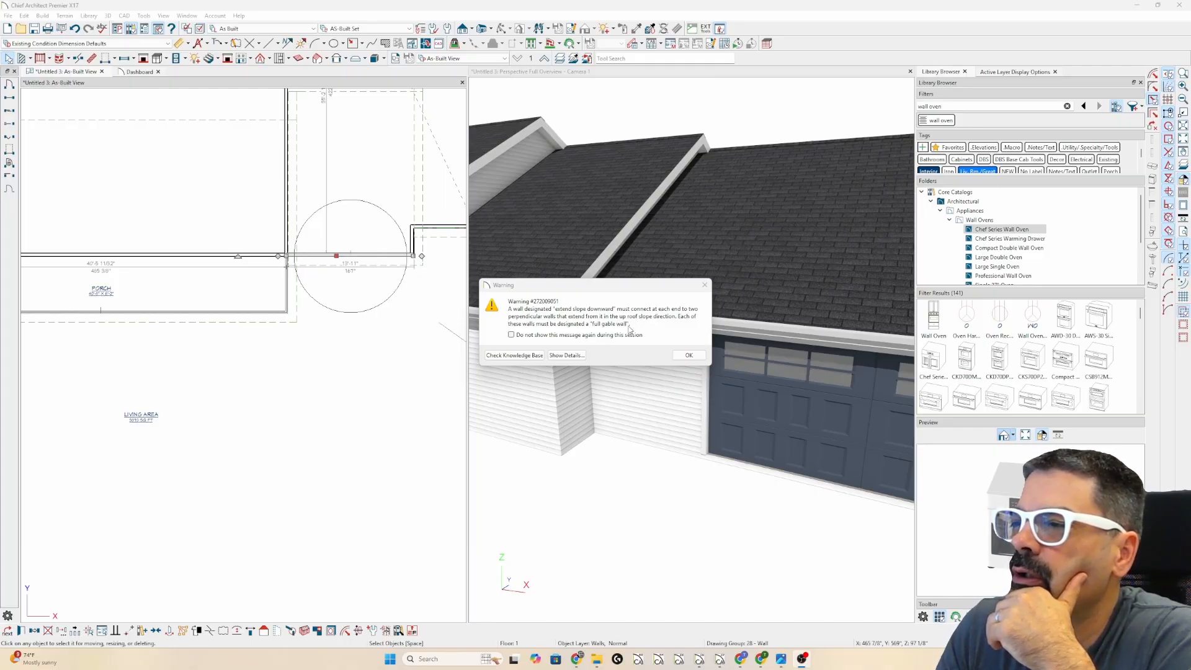
pyautogui.click(687, 355)
# - Change the side wall at the porch corner into a gable wall and dismiss the roof warning
pyautogui.click(413, 241)
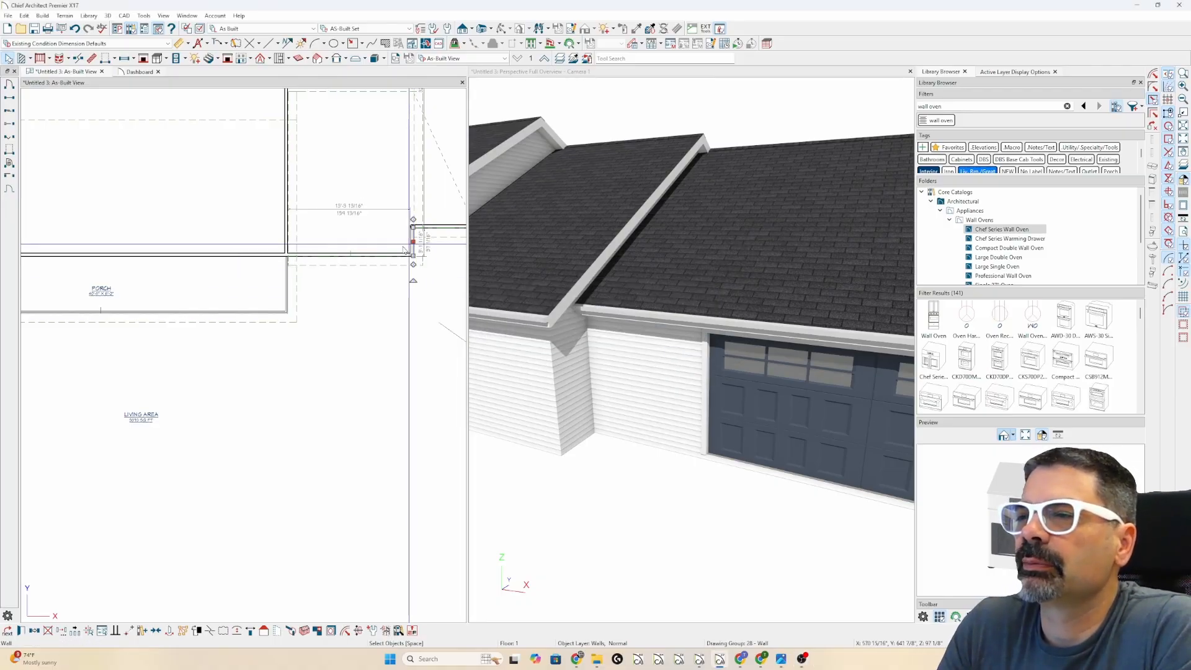
pyautogui.click(284, 243)
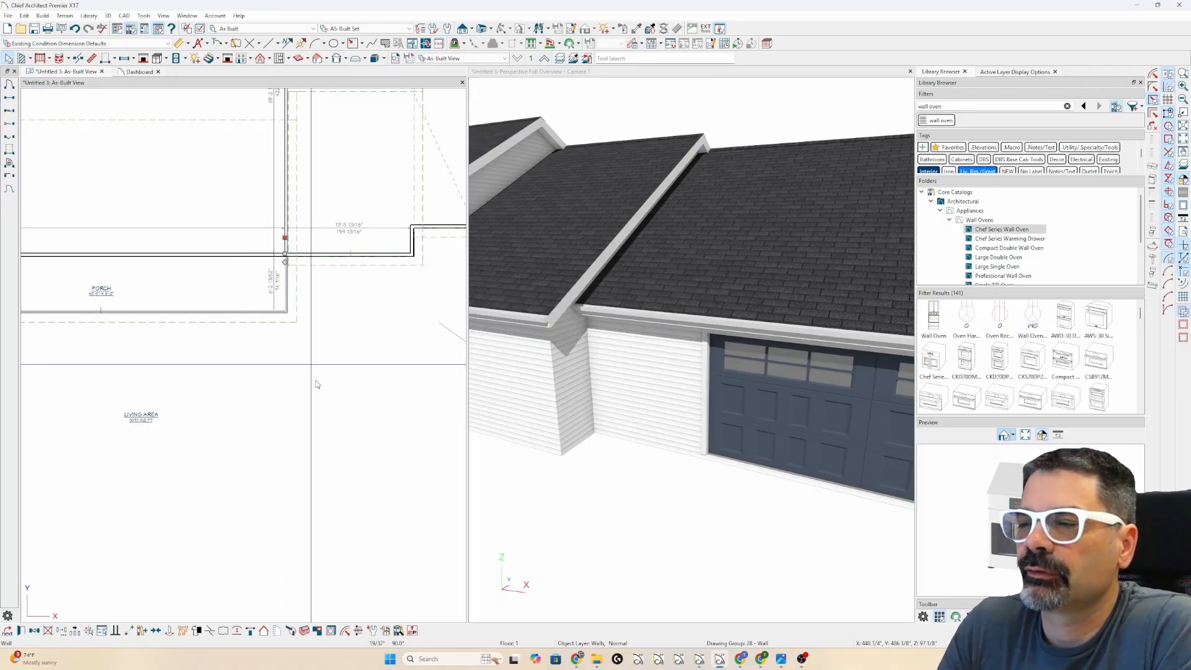
pyautogui.click(264, 630)
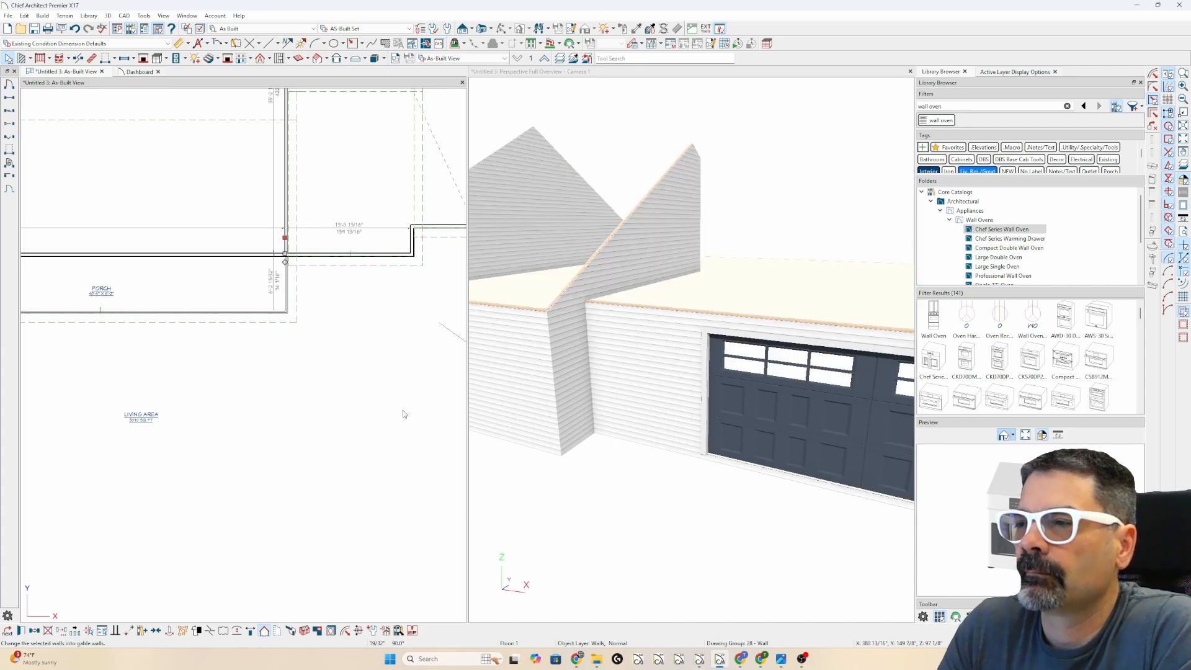
pyautogui.click(688, 354)
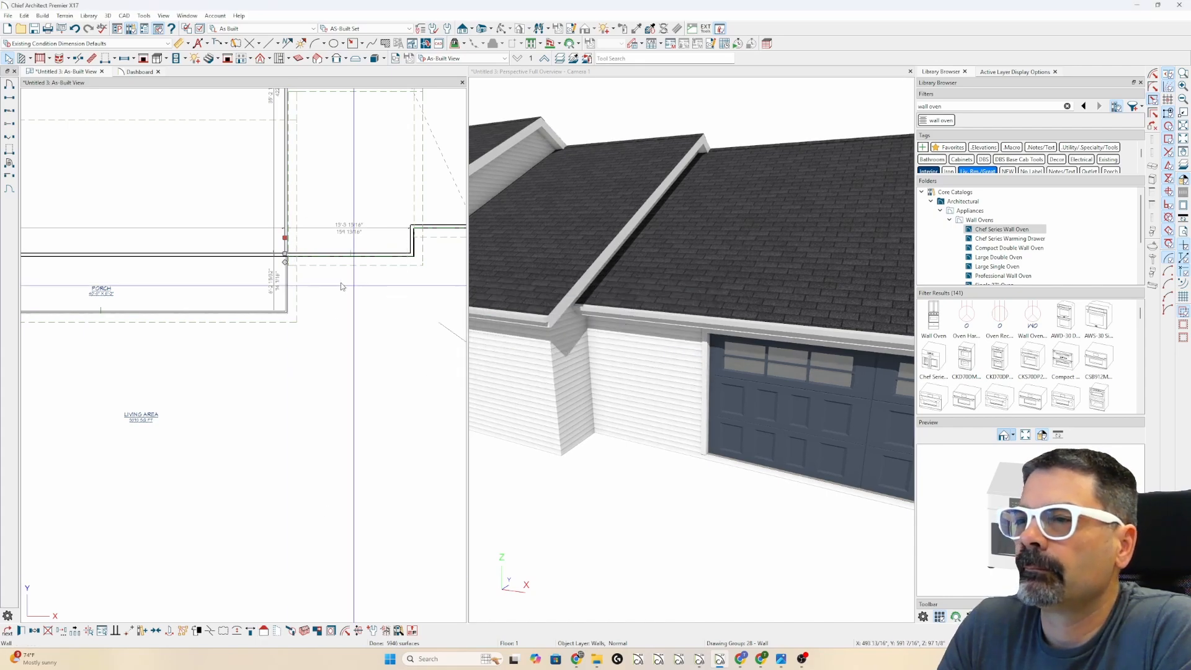
# - Make the short front wall section a Knee Wall and dismiss the roof-plane warning
pyautogui.click(372, 256)
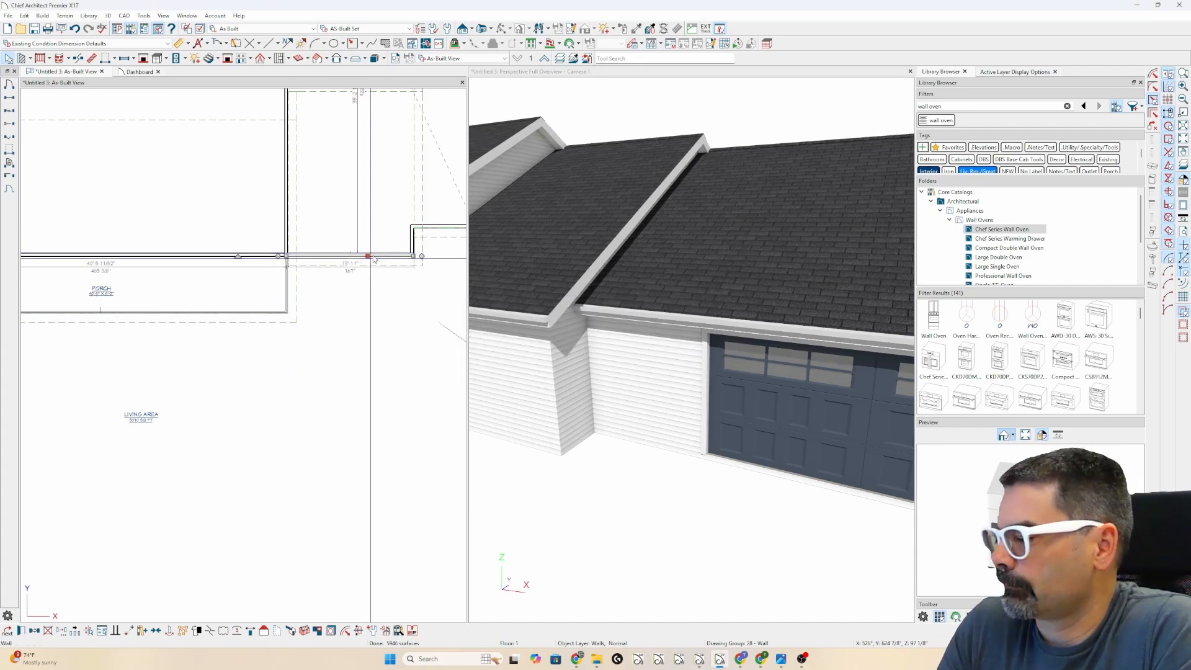
pyautogui.doubleClick(374, 257)
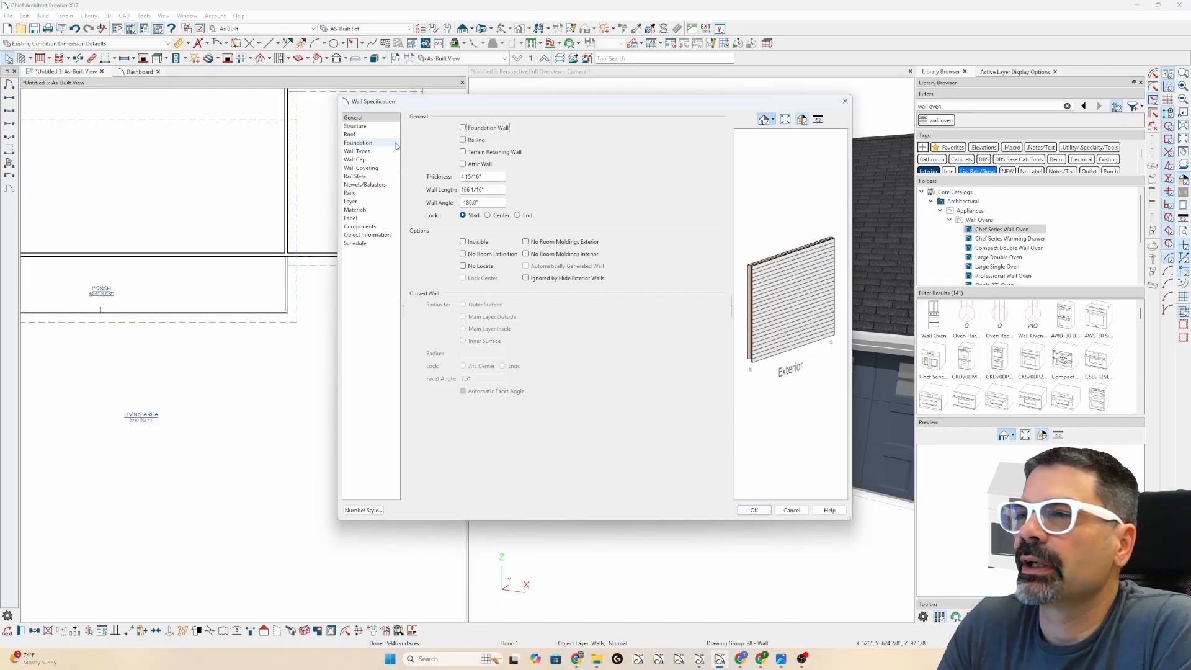
pyautogui.click(351, 134)
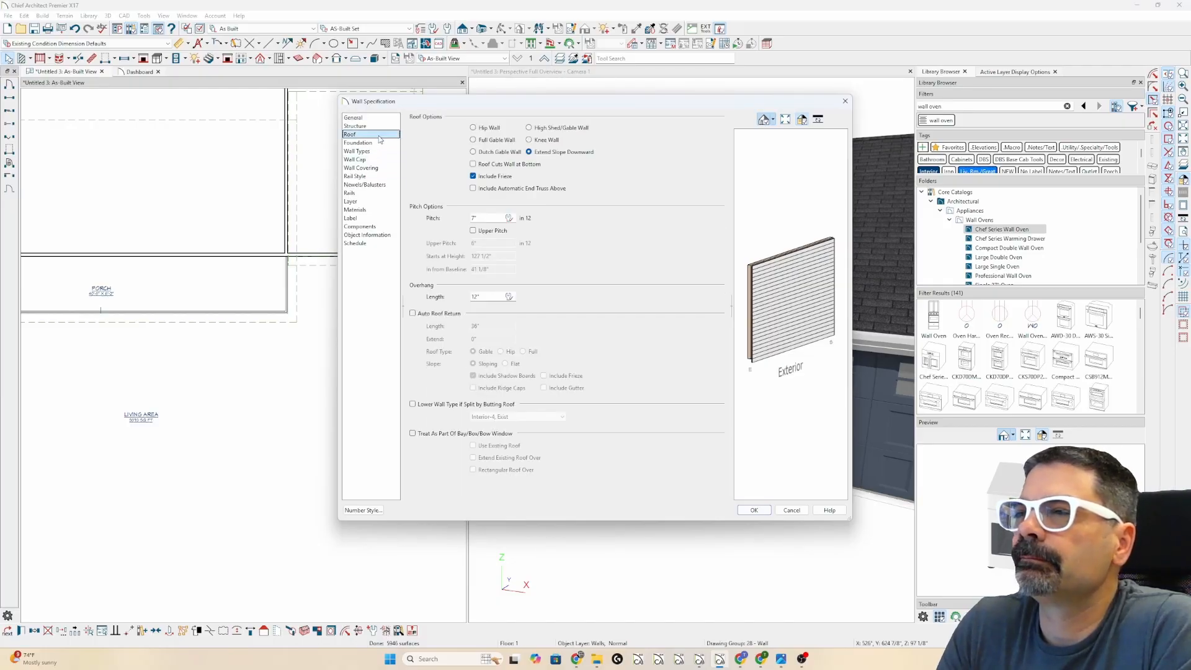
pyautogui.click(545, 141)
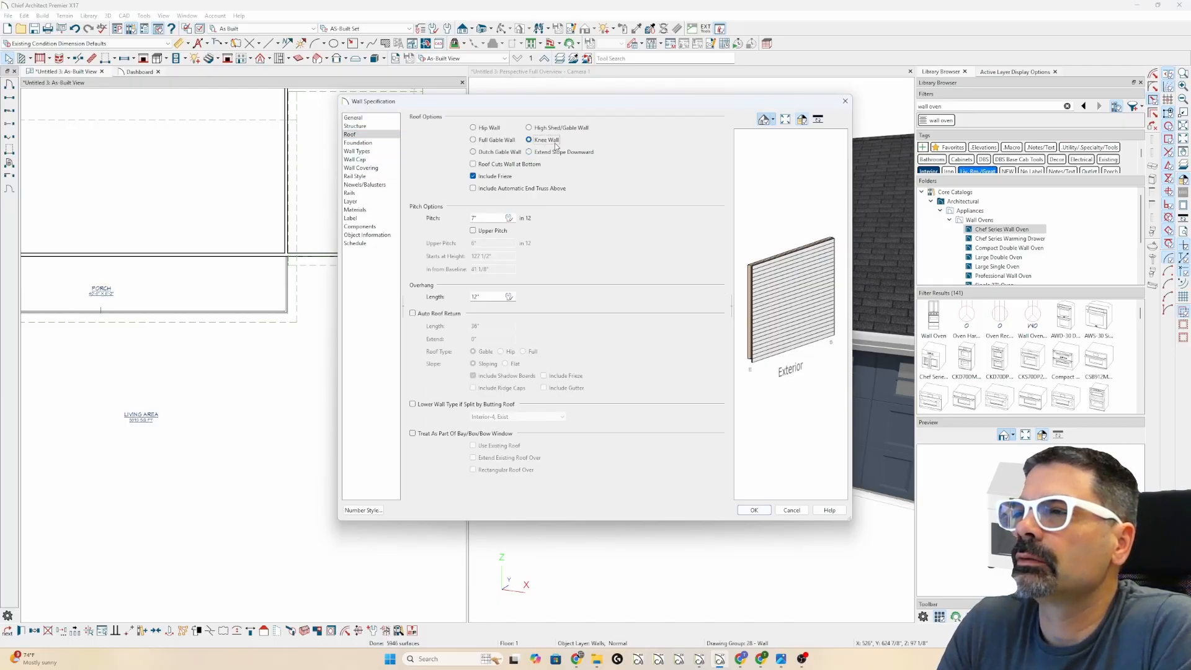
pyautogui.press('Return')
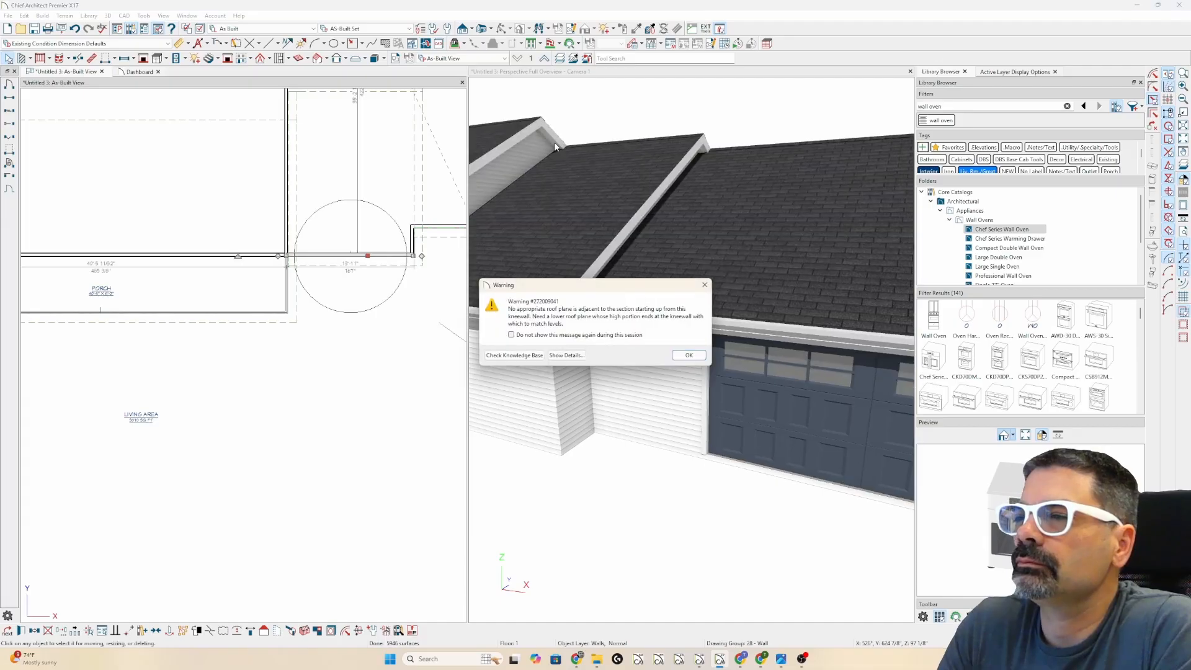
pyautogui.click(682, 354)
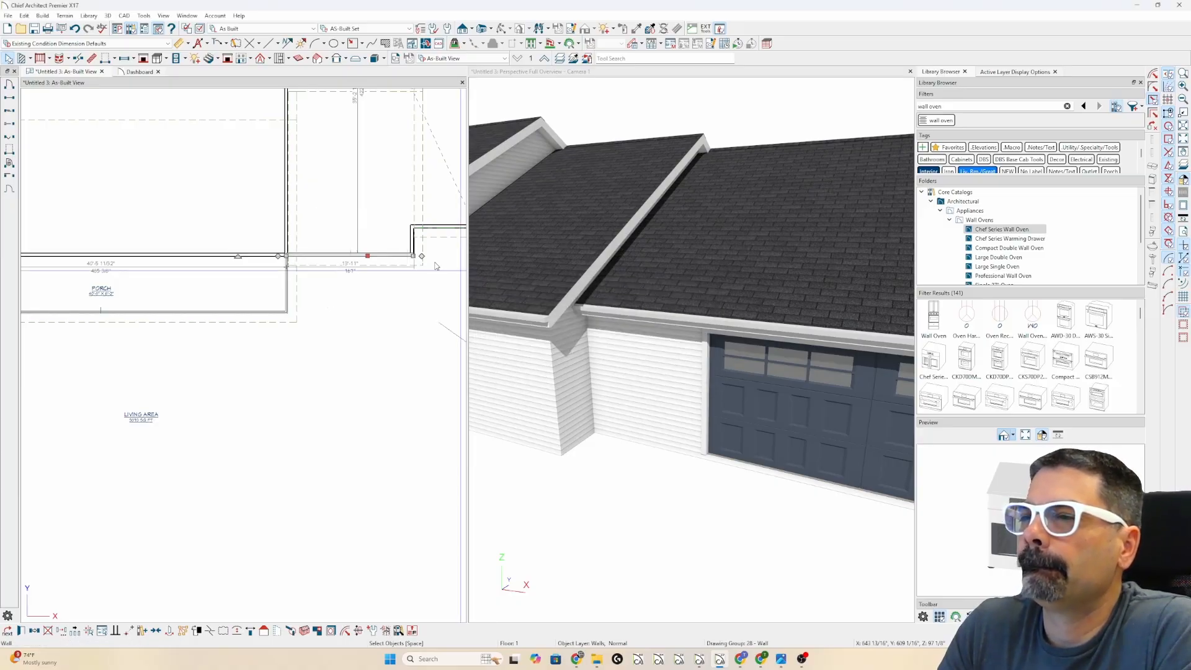
# - Switch the short wall's roof option from Knee Wall to Extend Slope Downward, past Full Gable Wall
pyautogui.doubleClick(379, 270)
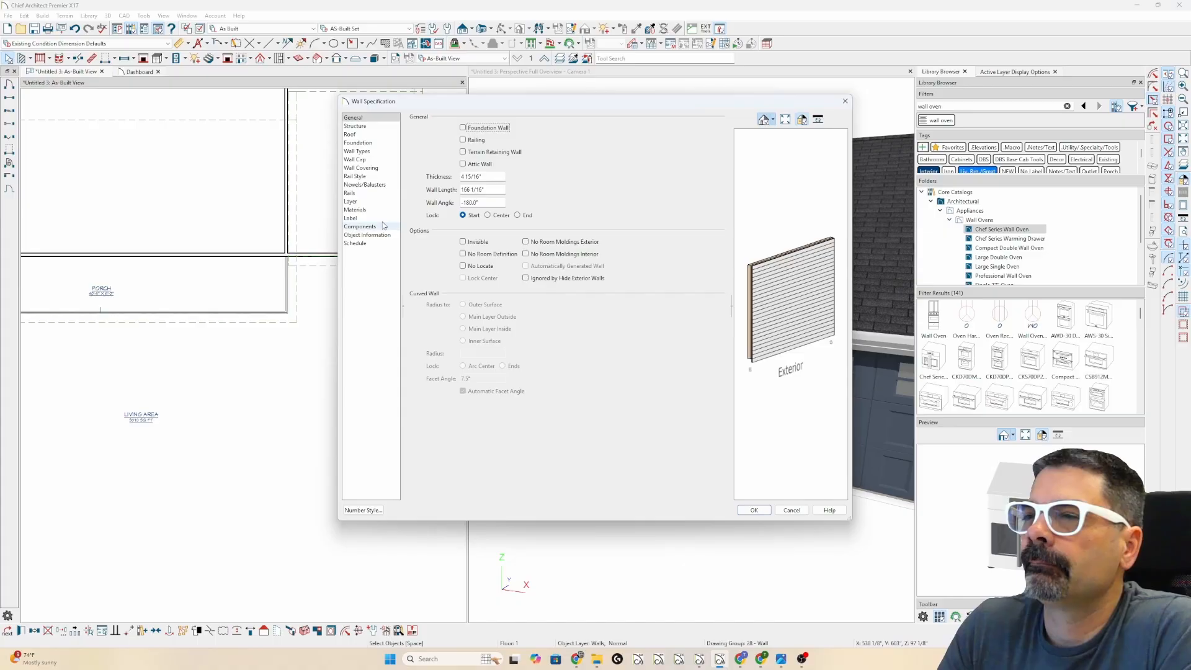
pyautogui.click(360, 135)
pyautogui.click(490, 140)
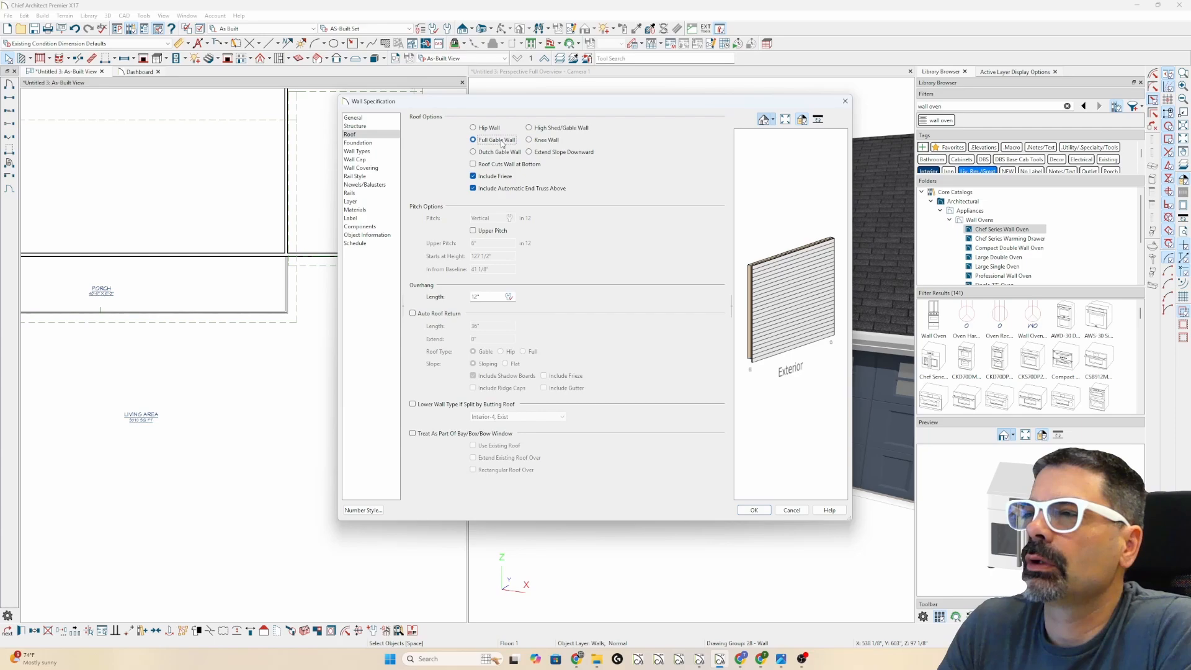
pyautogui.click(542, 153)
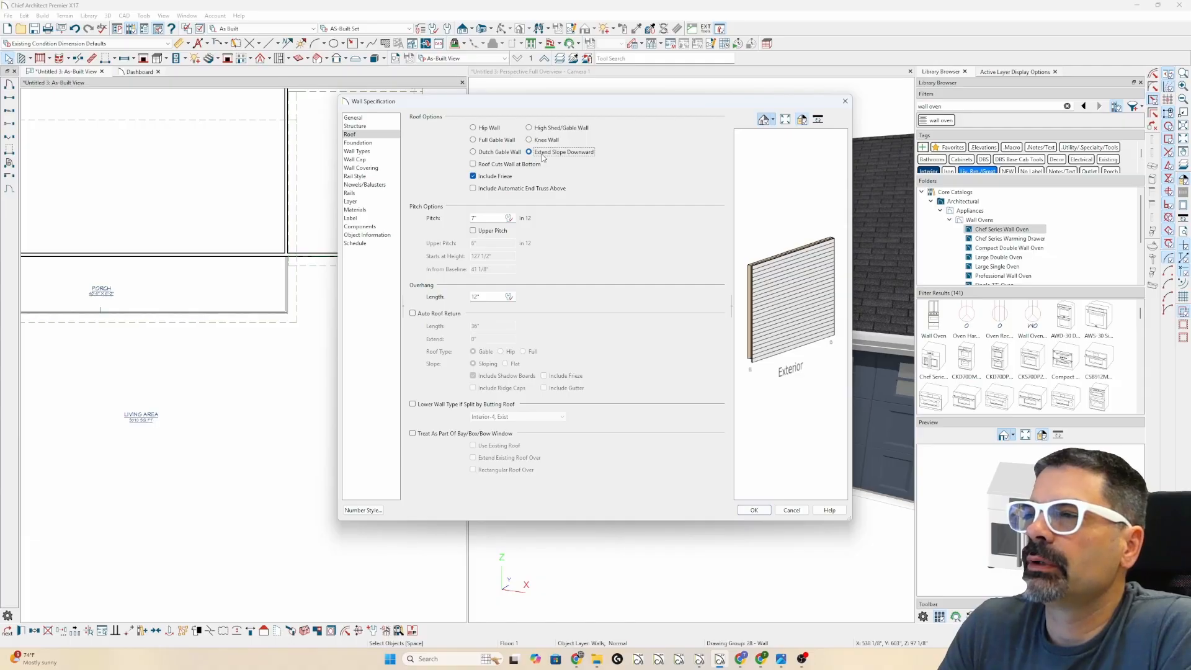
pyautogui.press('Return')
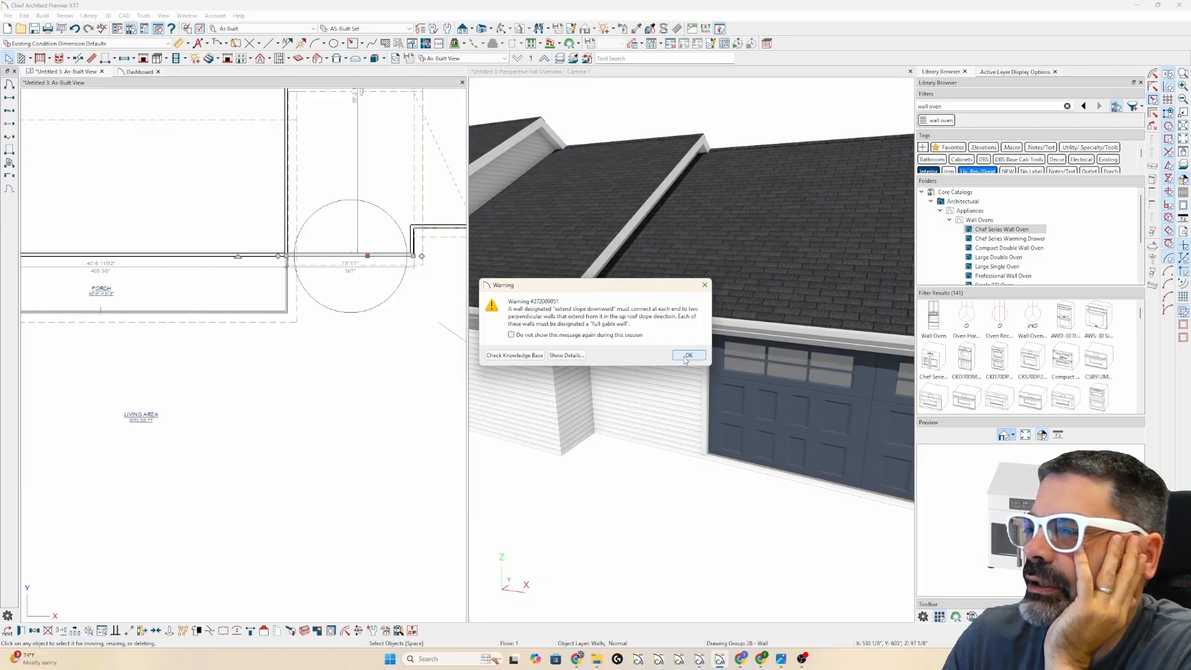
pyautogui.click(685, 359)
# - Zoom around the plan and select the small roof plane above the short front wall
pyautogui.click(413, 242)
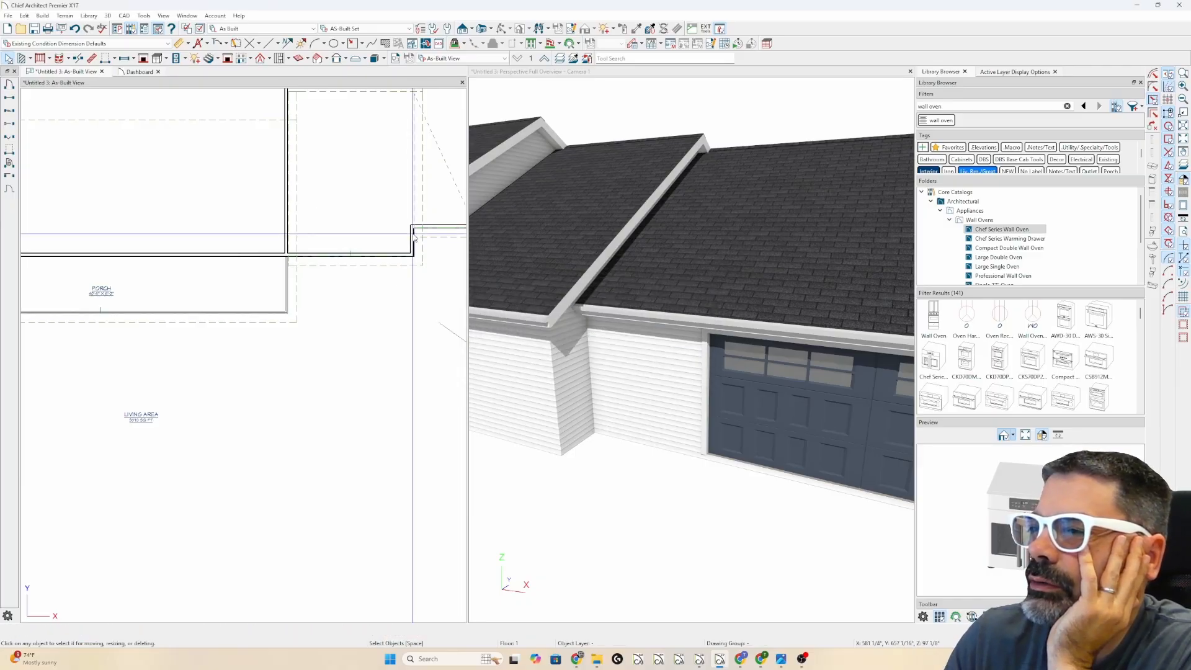
pyautogui.scroll(3, 377, 292)
pyautogui.click(326, 267)
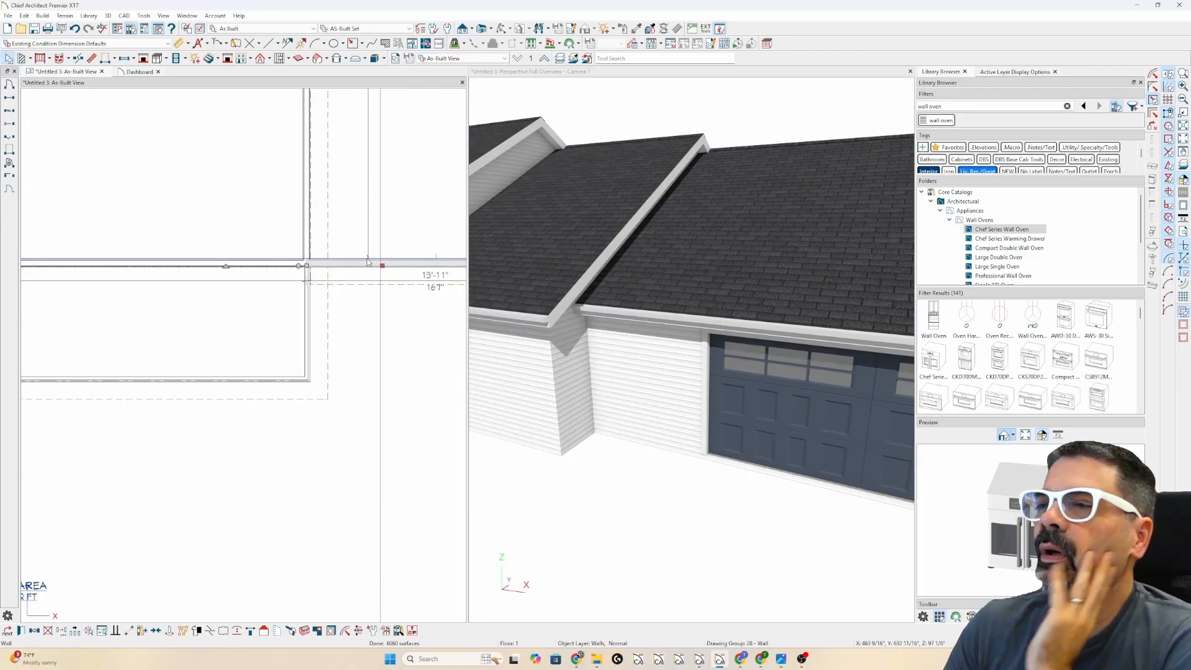
pyautogui.scroll(-3, 261, 304)
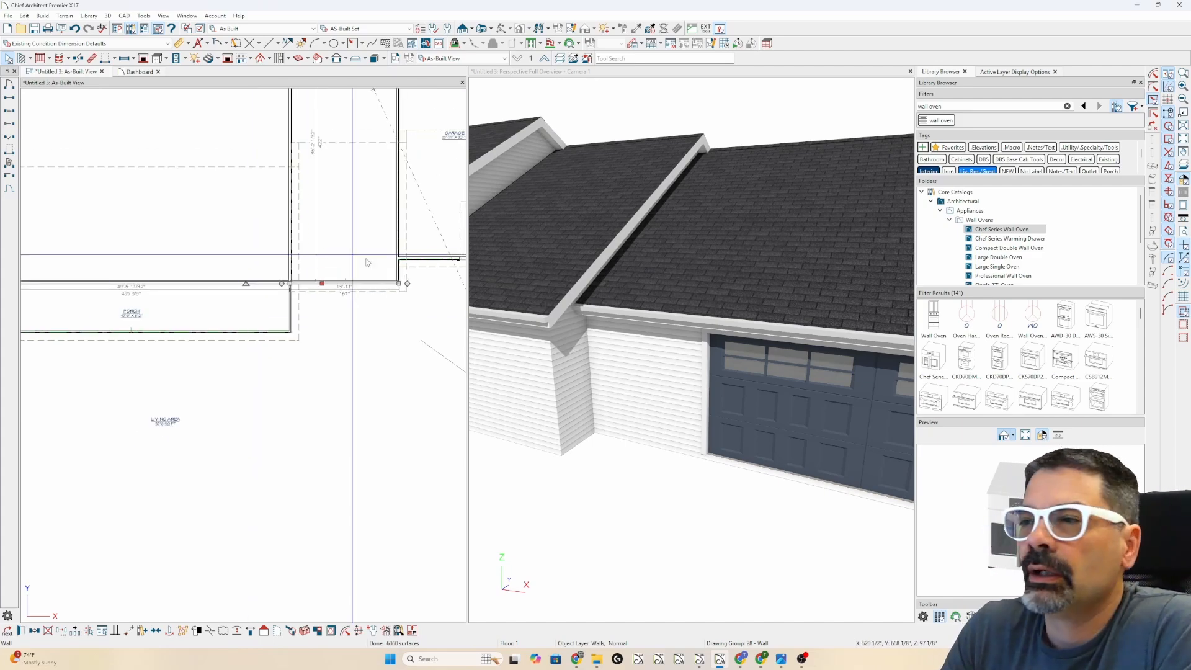
pyautogui.scroll(-1, 341, 319)
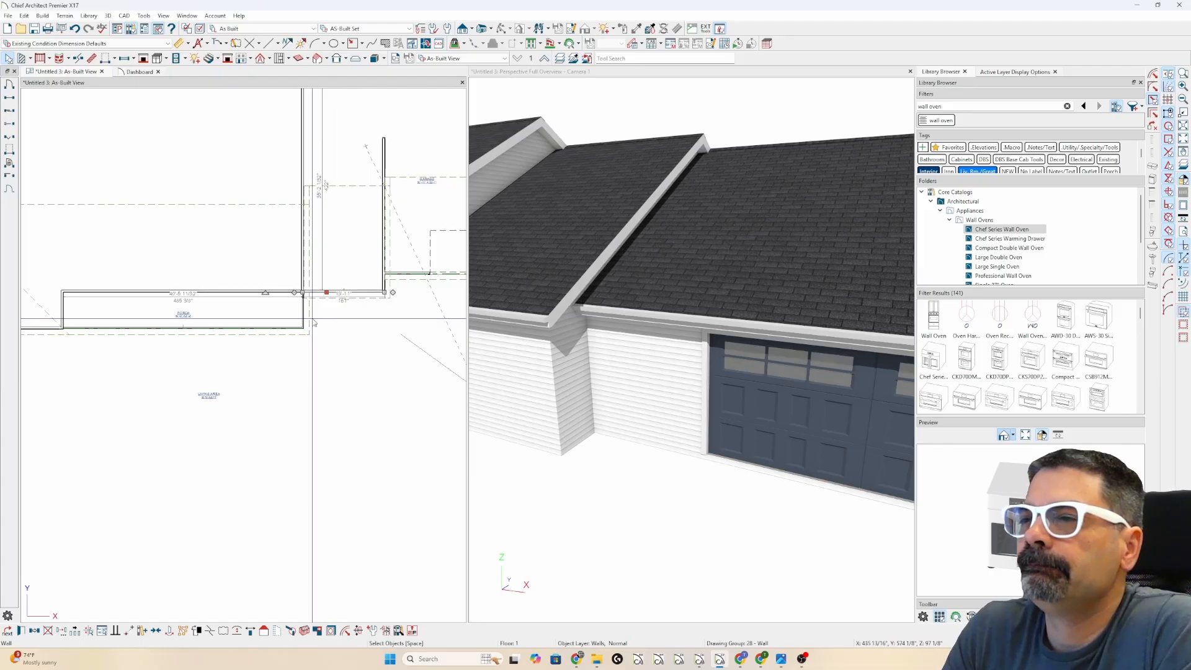
pyautogui.scroll(-1, 313, 323)
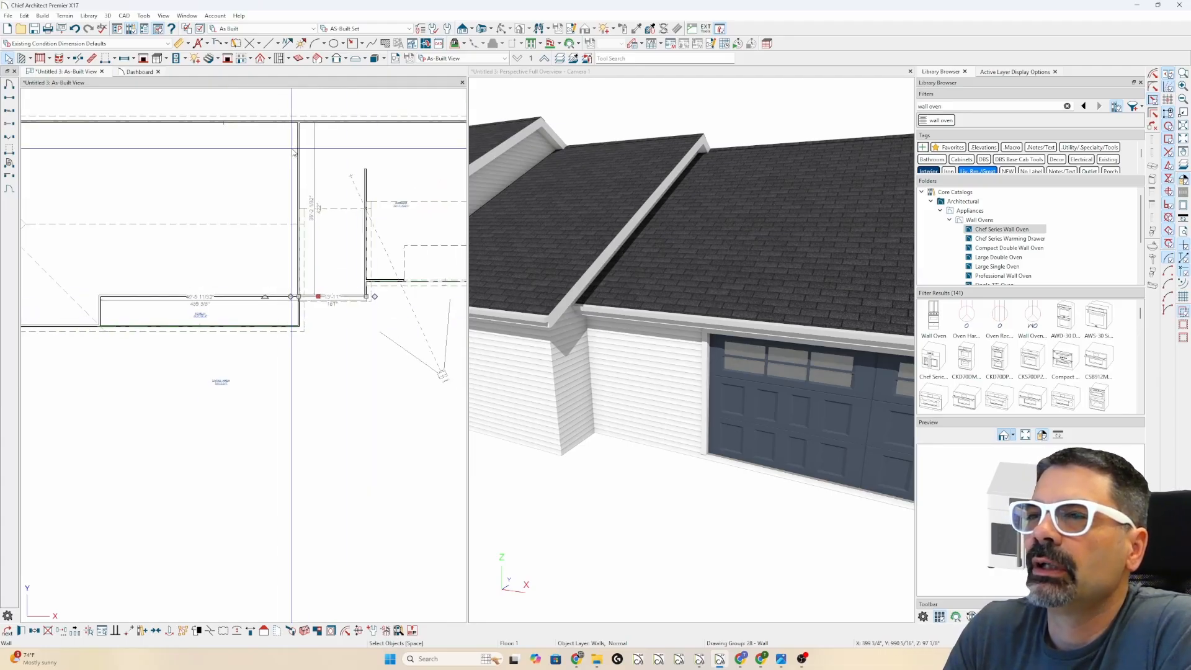
pyautogui.click(353, 305)
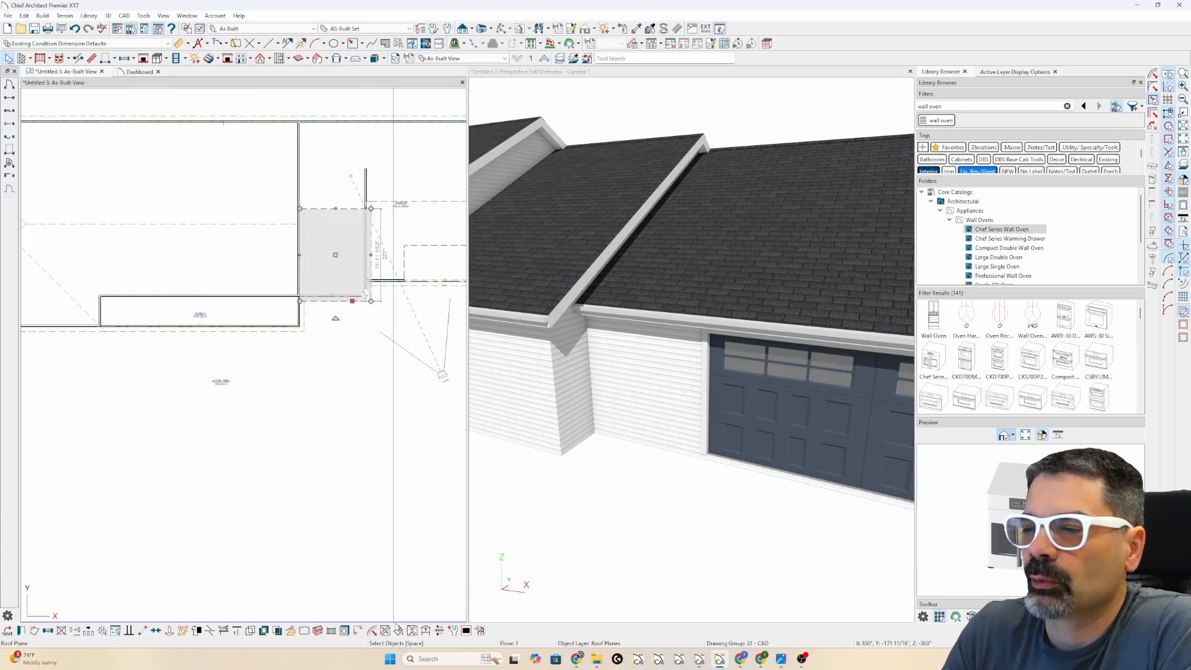
# - Make the small roof plane coplanar with the neighbouring plane, allowing auto roof rebuild to turn off
pyautogui.click(398, 631)
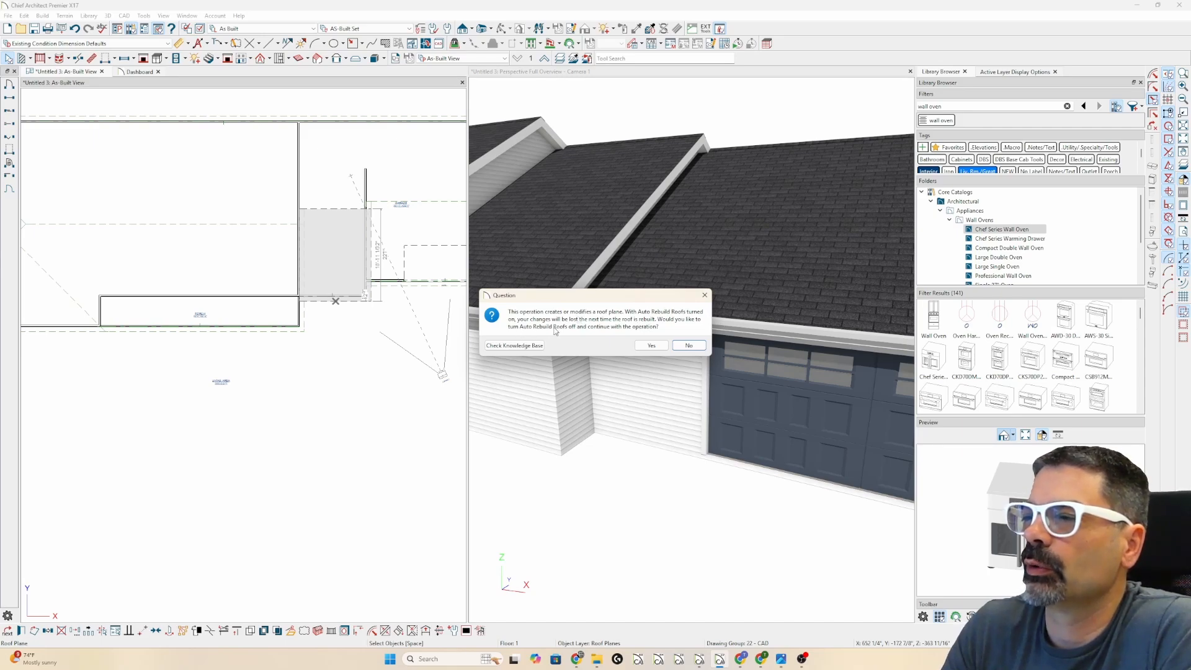
pyautogui.click(650, 346)
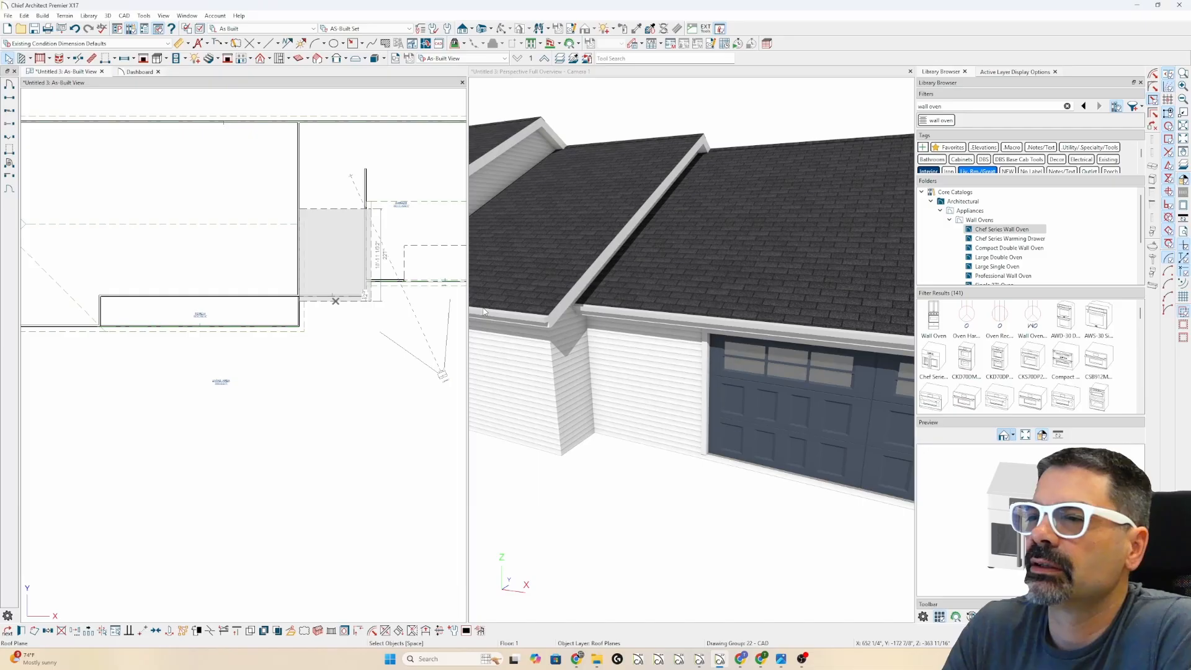
pyautogui.click(417, 287)
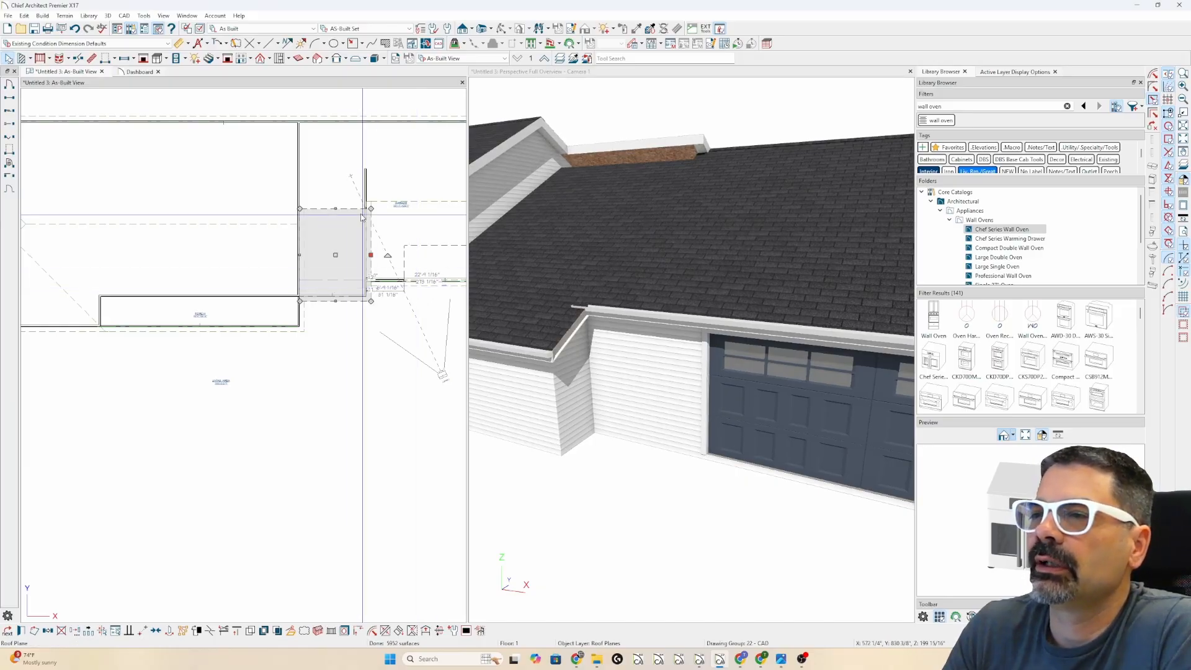
# - Drag the garage-corner vertical wall's top end down to shorten it, then reselect the small roof plane
pyautogui.scroll(2, 385, 168)
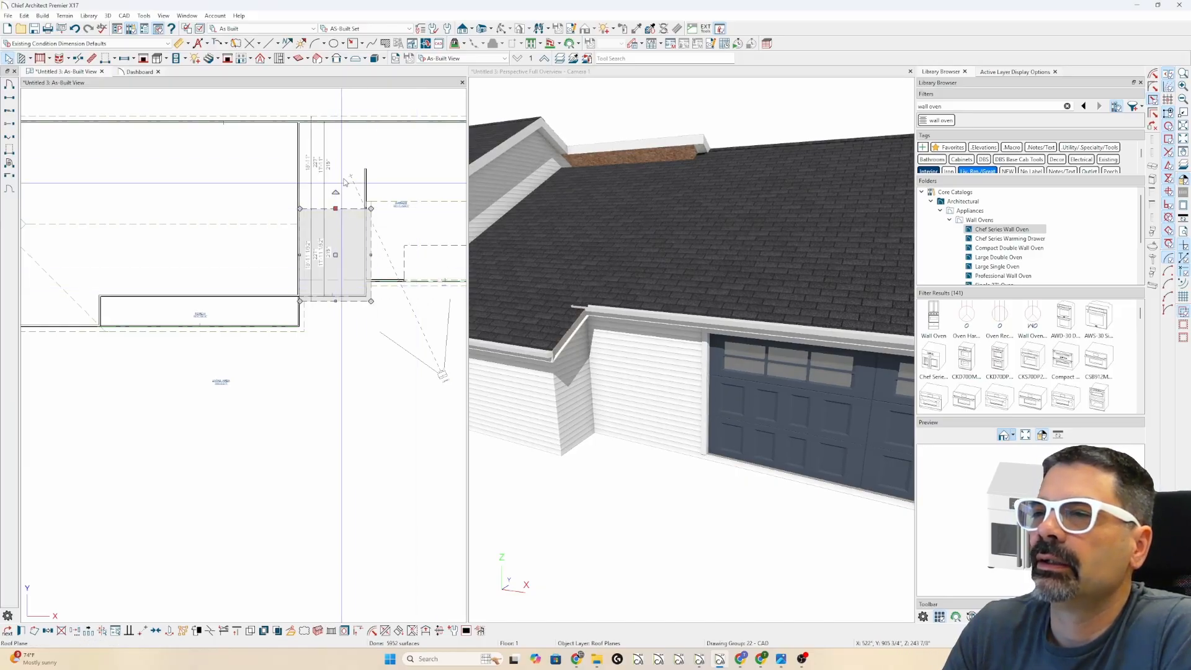
pyautogui.click(357, 176)
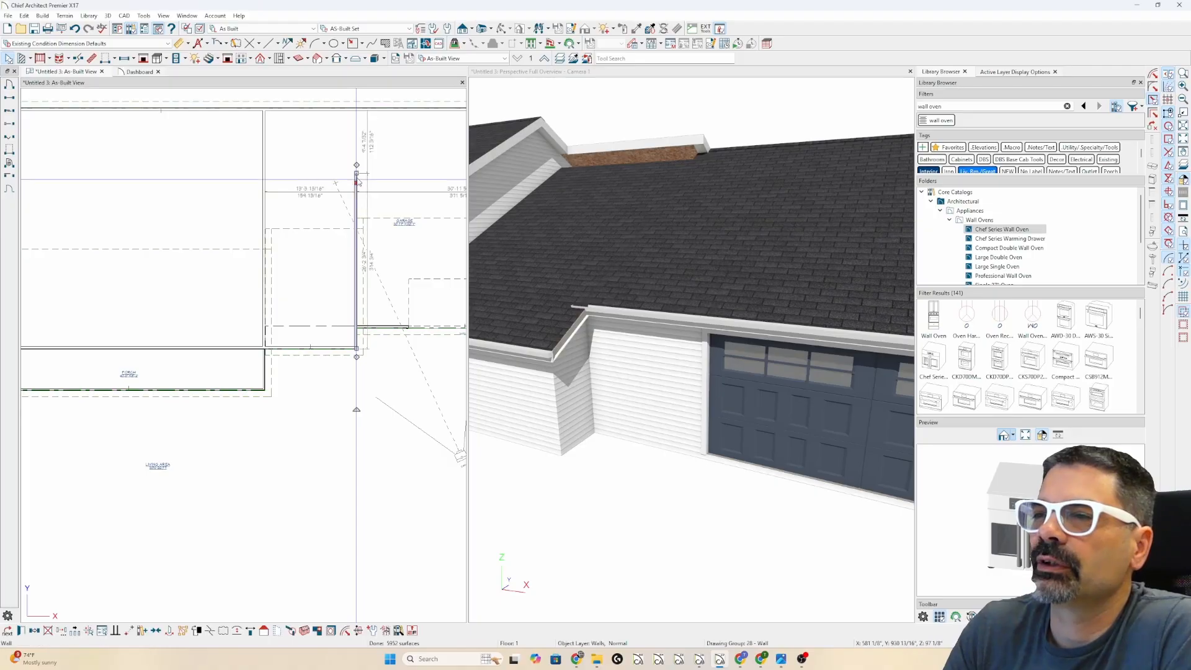
pyautogui.moveTo(356, 173); pyautogui.dragTo(357, 321)
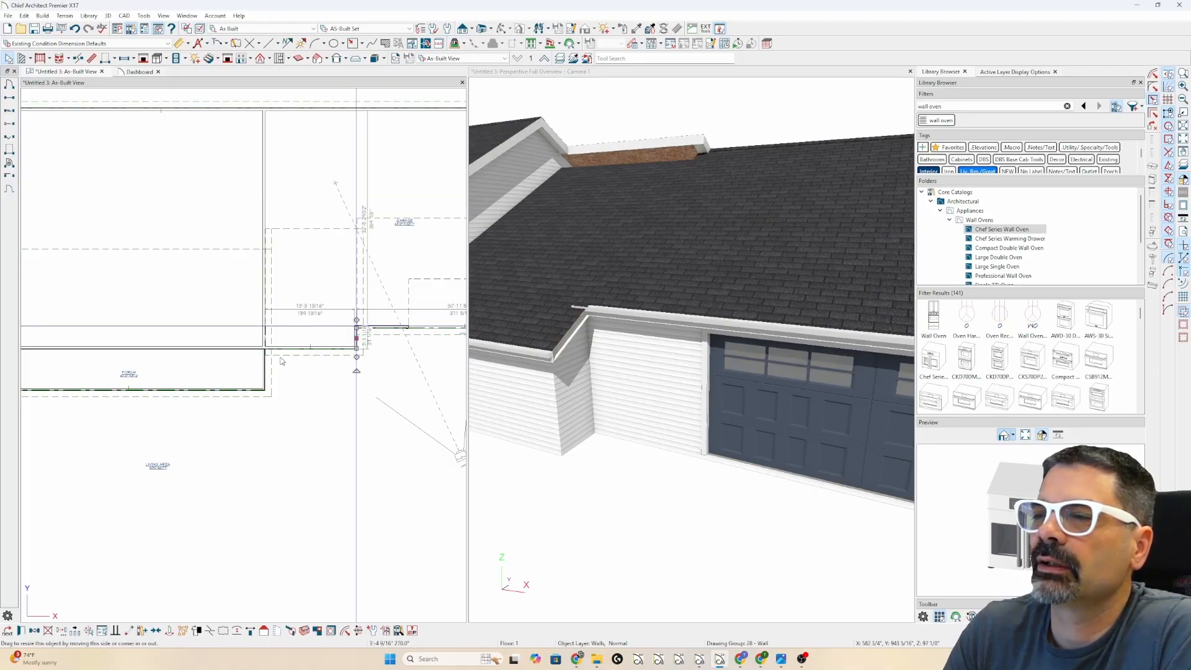
pyautogui.scroll(5, 311, 232)
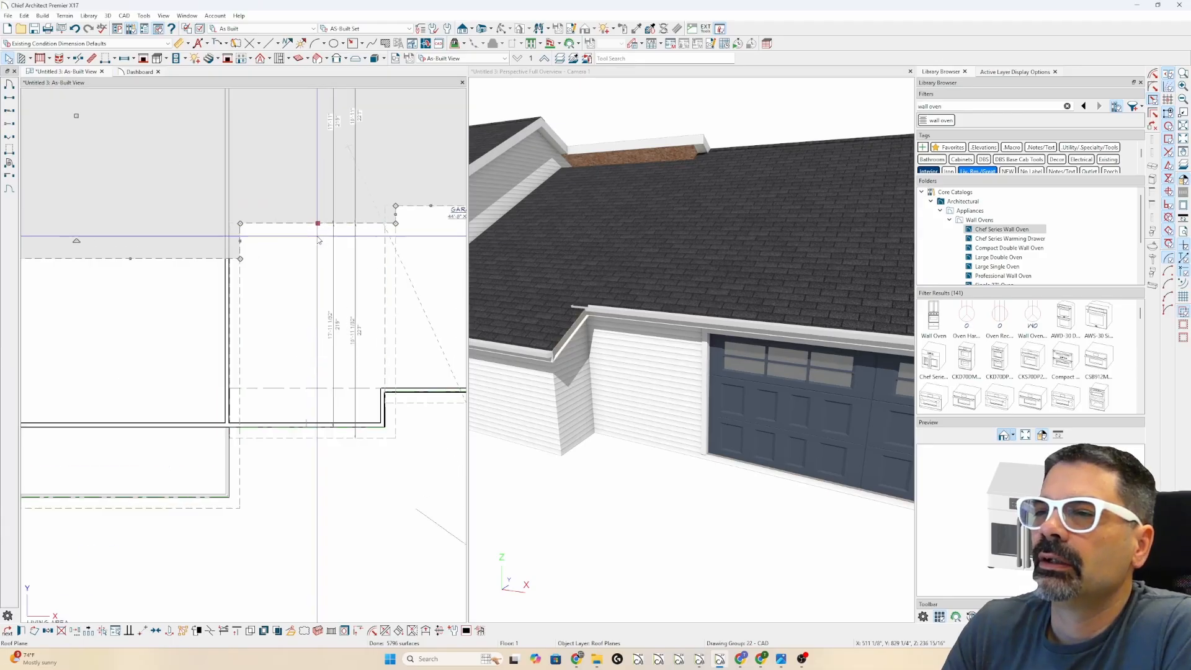
pyautogui.click(307, 229)
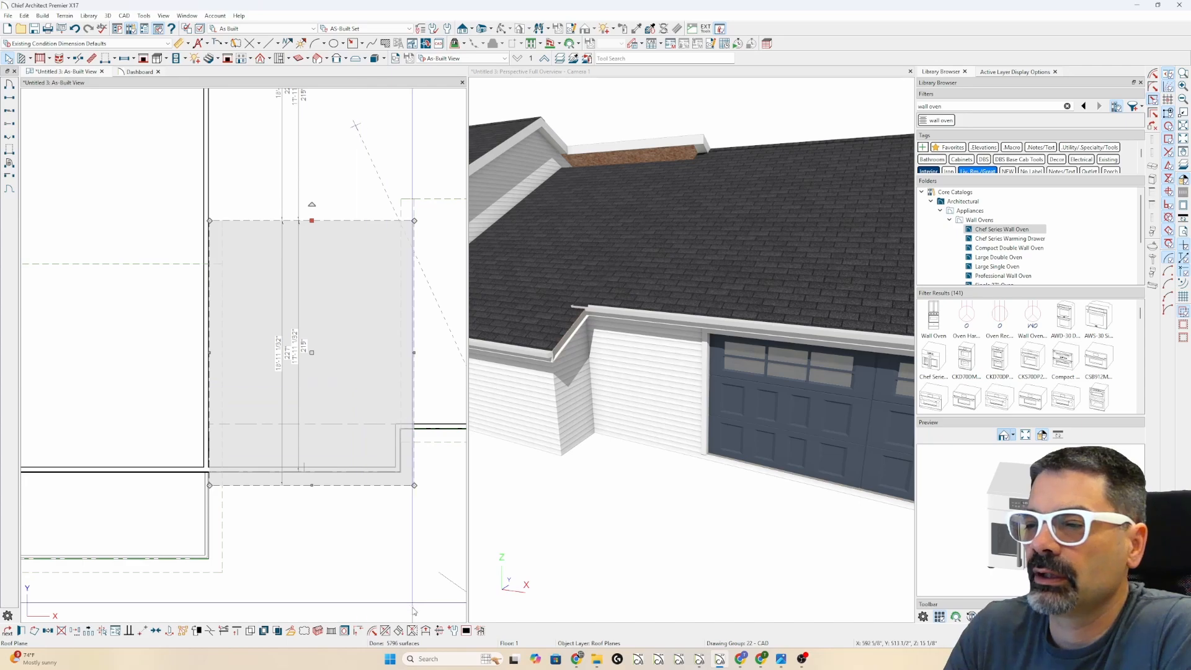
# - Join the small roof plane's edge to the neighbouring plane and nudge the upper plane's lower edge up
pyautogui.click(386, 634)
pyautogui.click(354, 200)
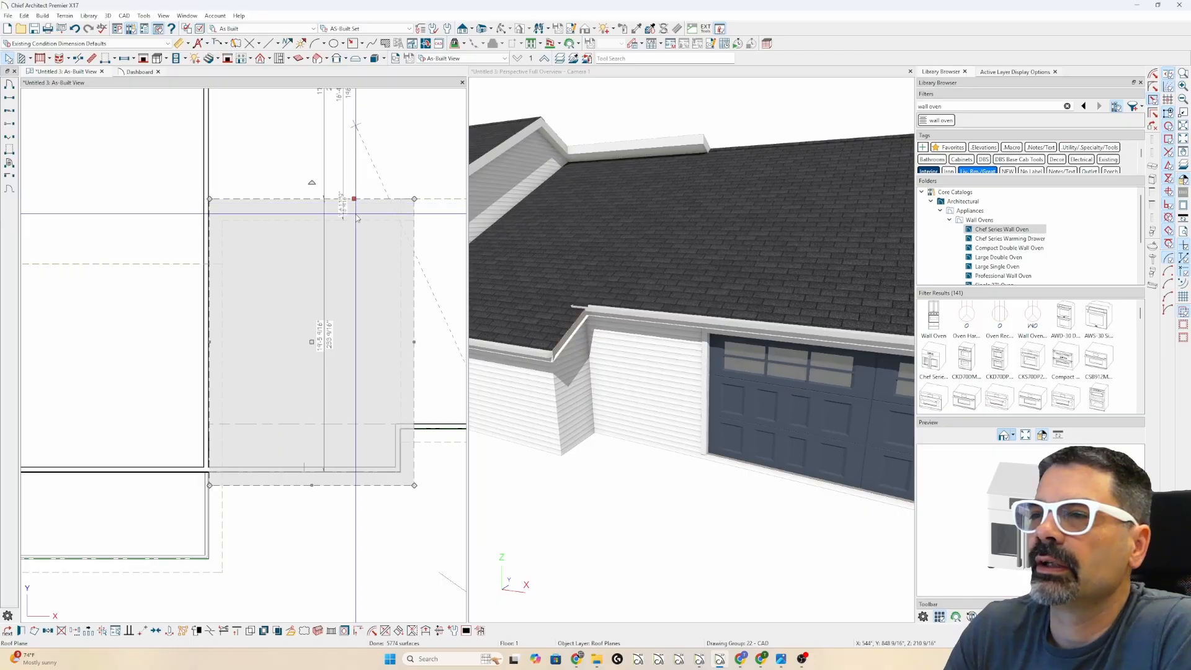
pyautogui.press('Escape')
pyautogui.click(365, 221)
pyautogui.scroll(-1, 178, 302)
pyautogui.scroll(-2, 178, 305)
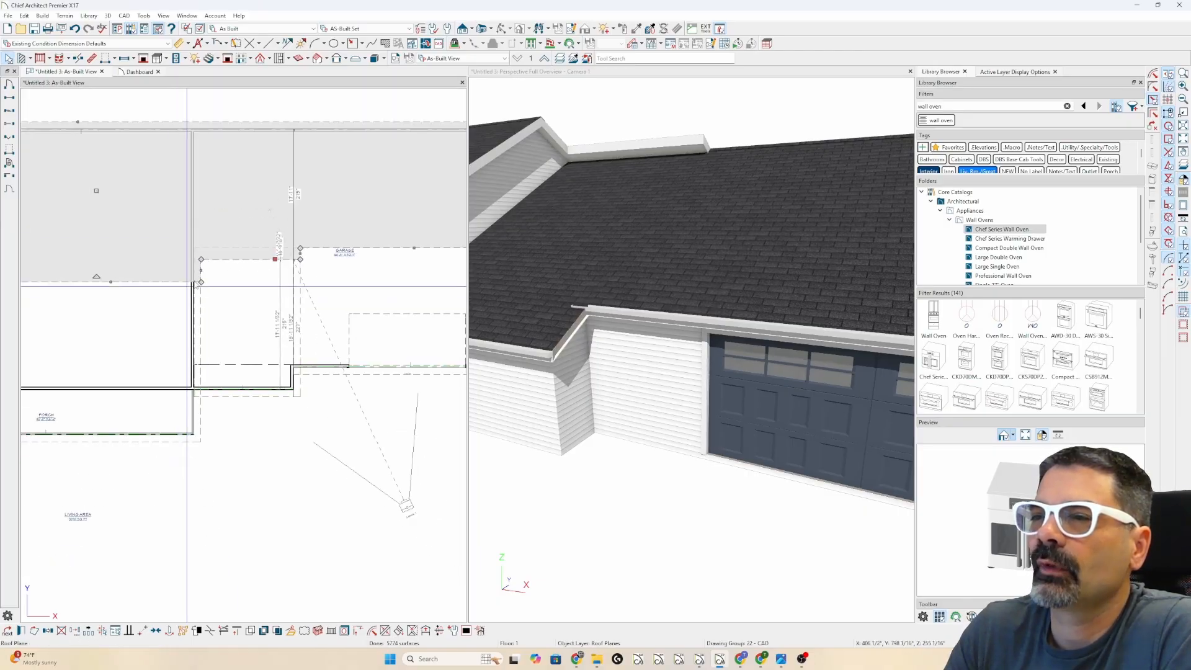
pyautogui.moveTo(274, 258); pyautogui.dragTo(278, 249)
pyautogui.scroll(-2, 190, 256)
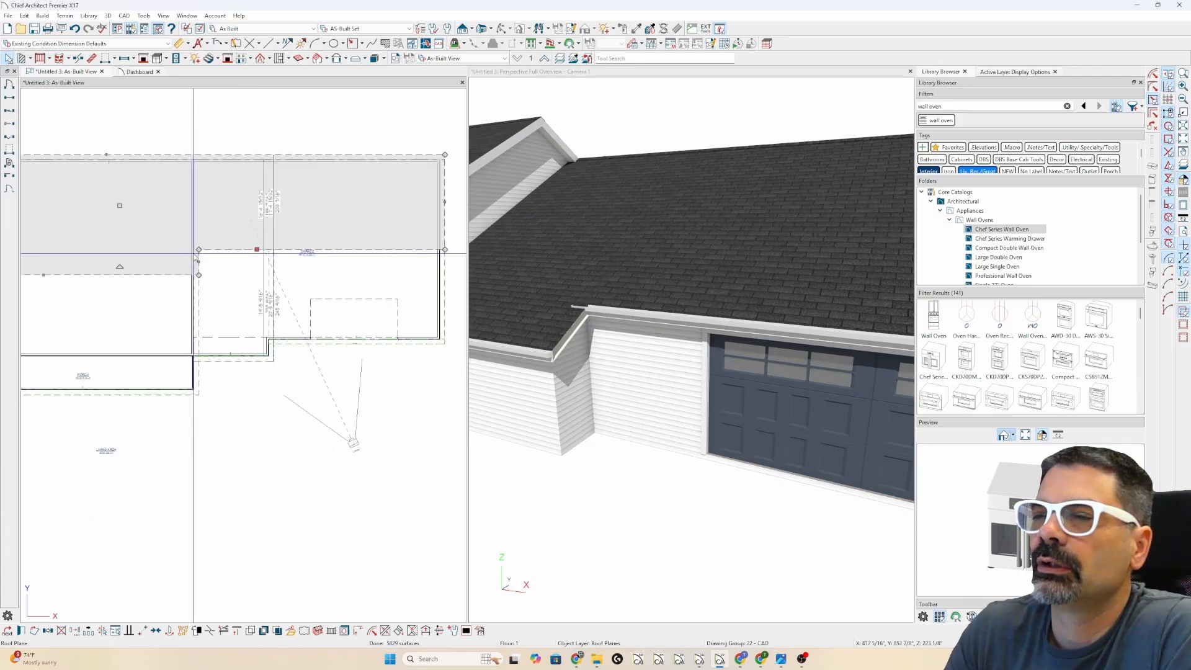
pyautogui.scroll(2, 255, 346)
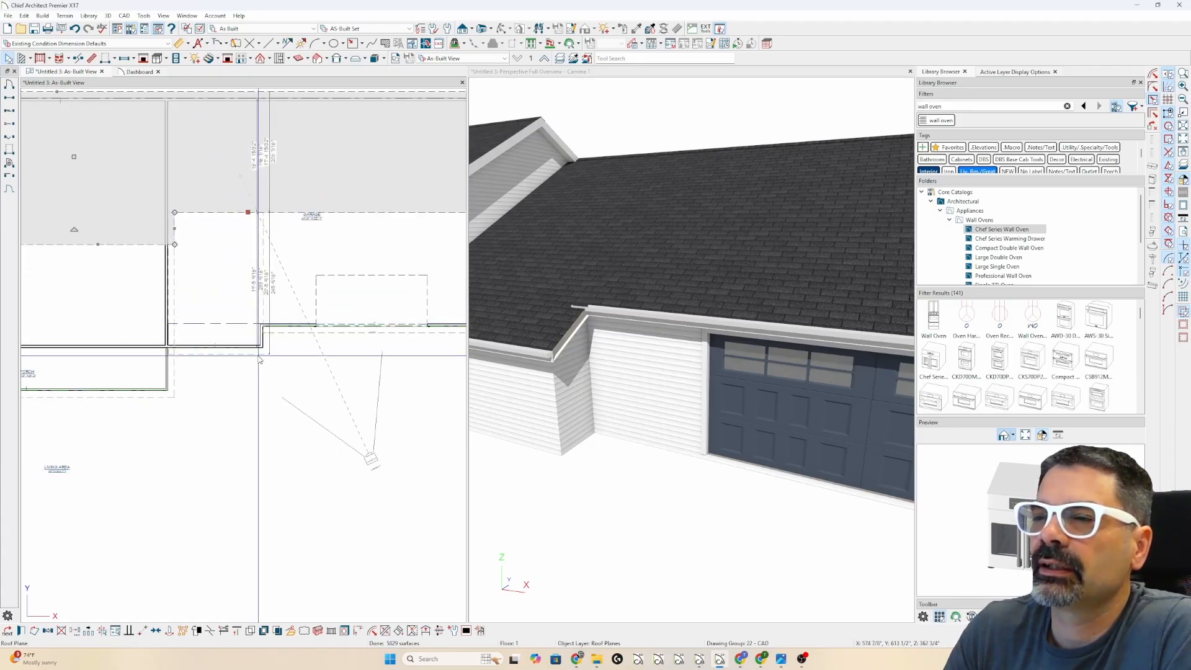
# - Union the small garage-corner plane with the larger garage roof plane, discarding the originals
pyautogui.click(252, 354)
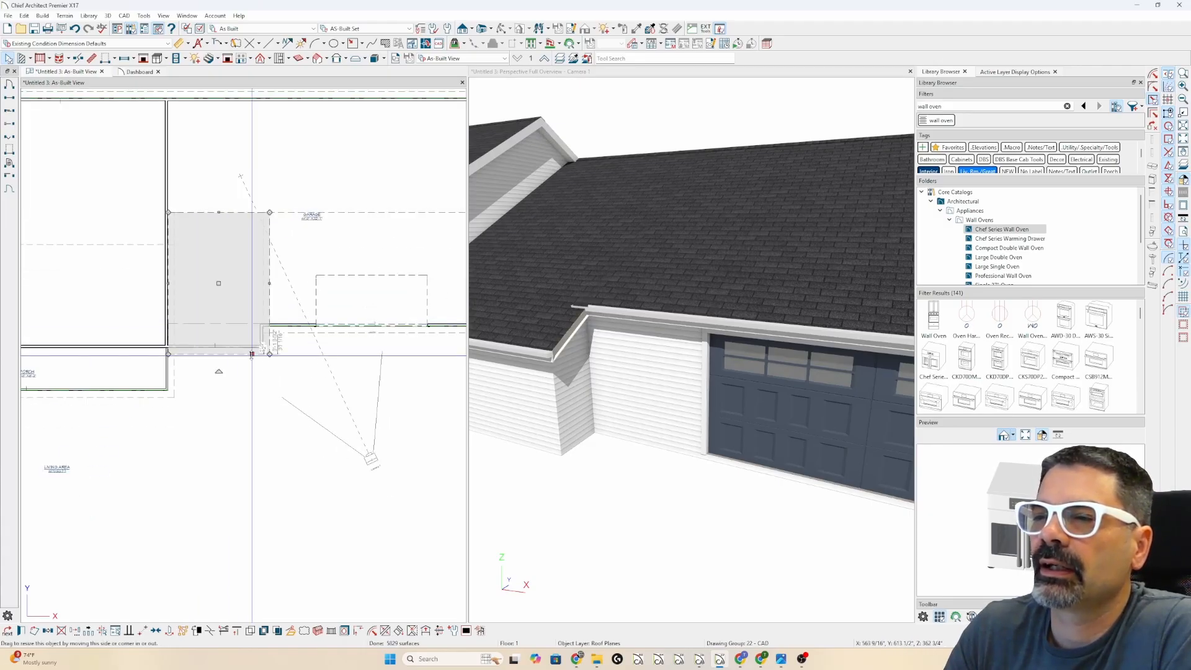
pyautogui.keyDown('shift'); pyautogui.click(302, 338); pyautogui.keyUp('shift')
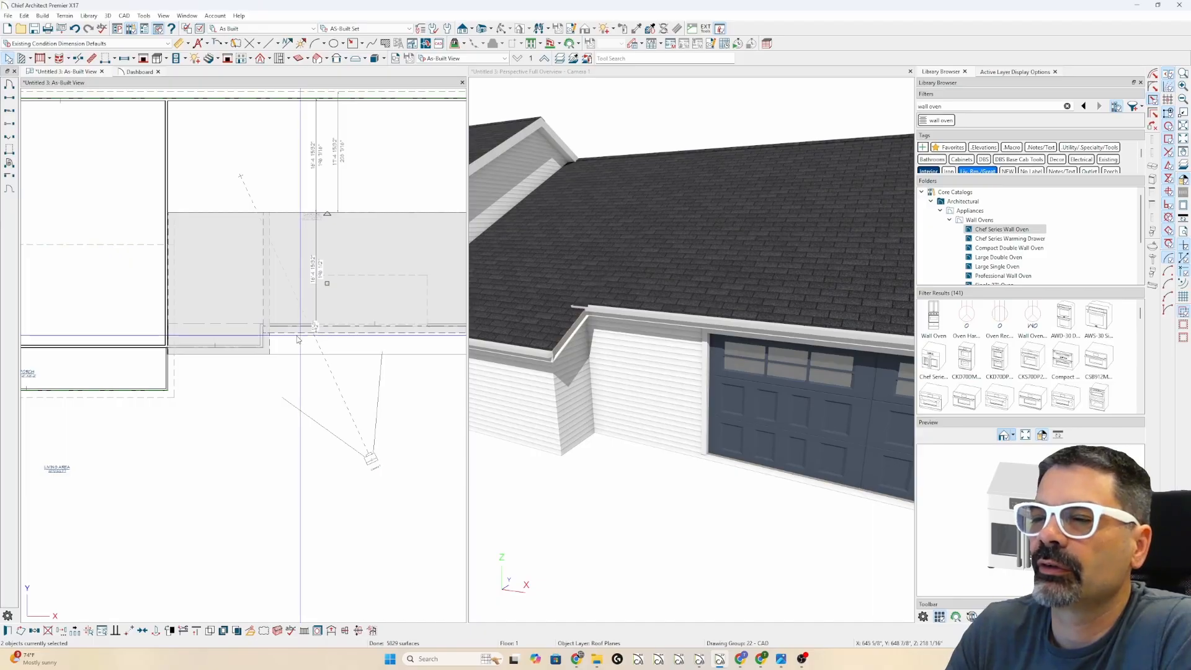
pyautogui.click(210, 631)
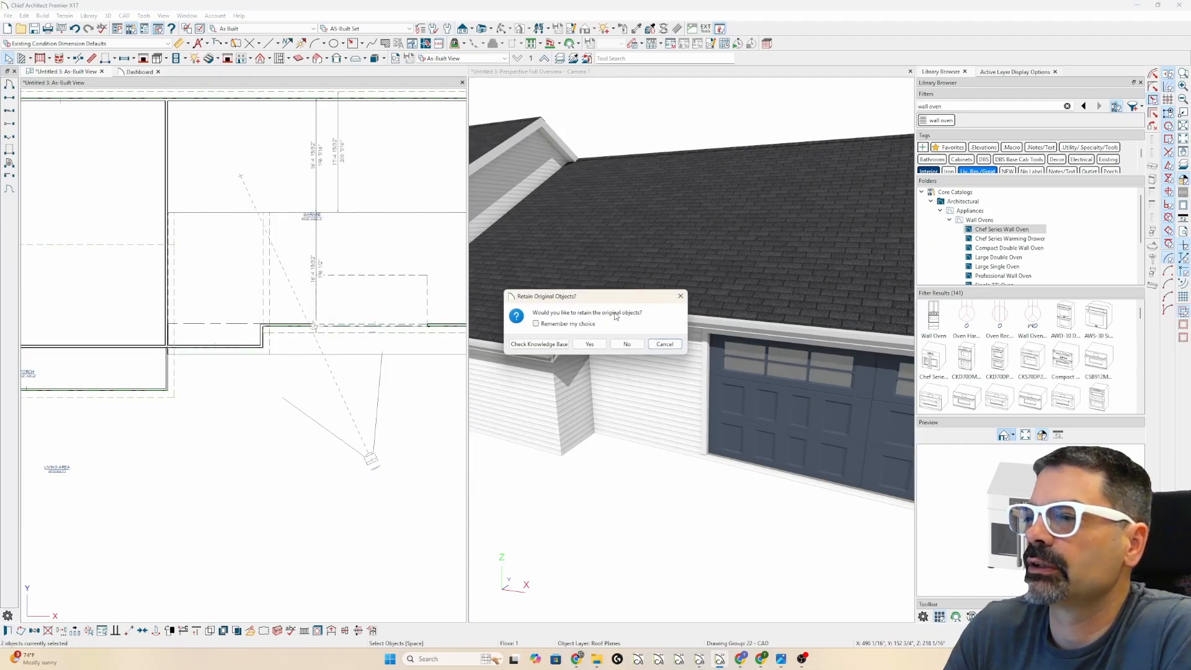
pyautogui.click(626, 344)
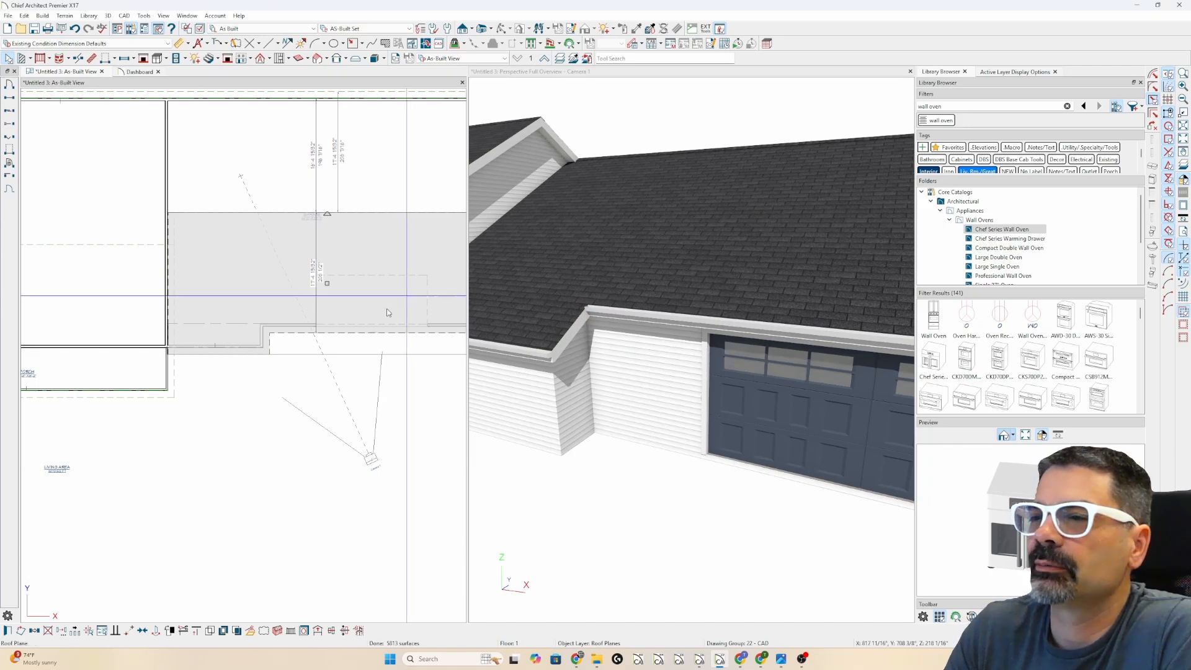
# - Maximize the Camera 1 3D view to see the whole house
pyautogui.click(350, 528)
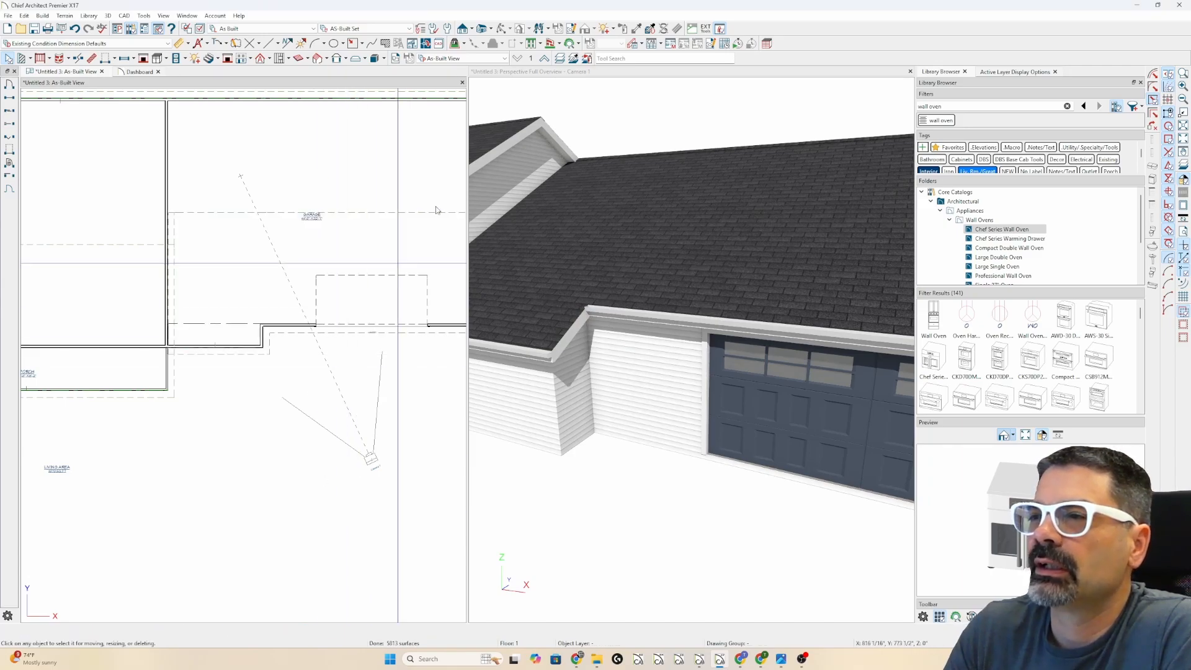
pyautogui.doubleClick(567, 74)
pyautogui.scroll(-7, 496, 274)
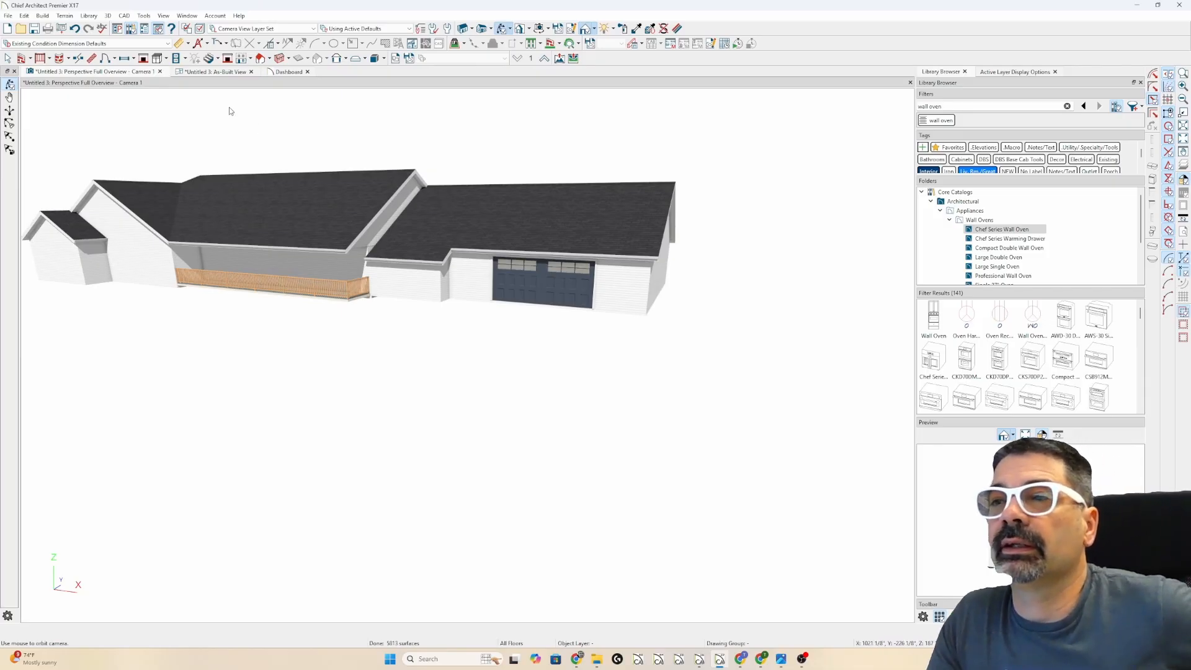
# - In the As-Built plan, preview Dutch Gable Wall for the porch's lower-left wall, then cancel
pyautogui.click(216, 71)
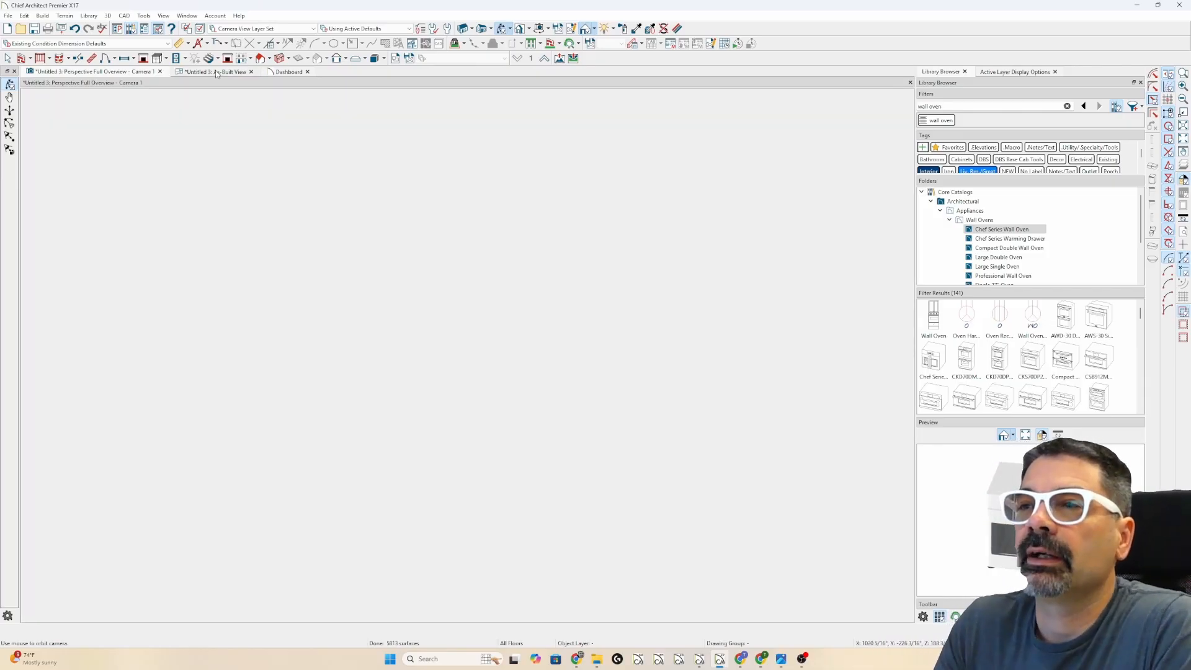
pyautogui.scroll(-2, 612, 197)
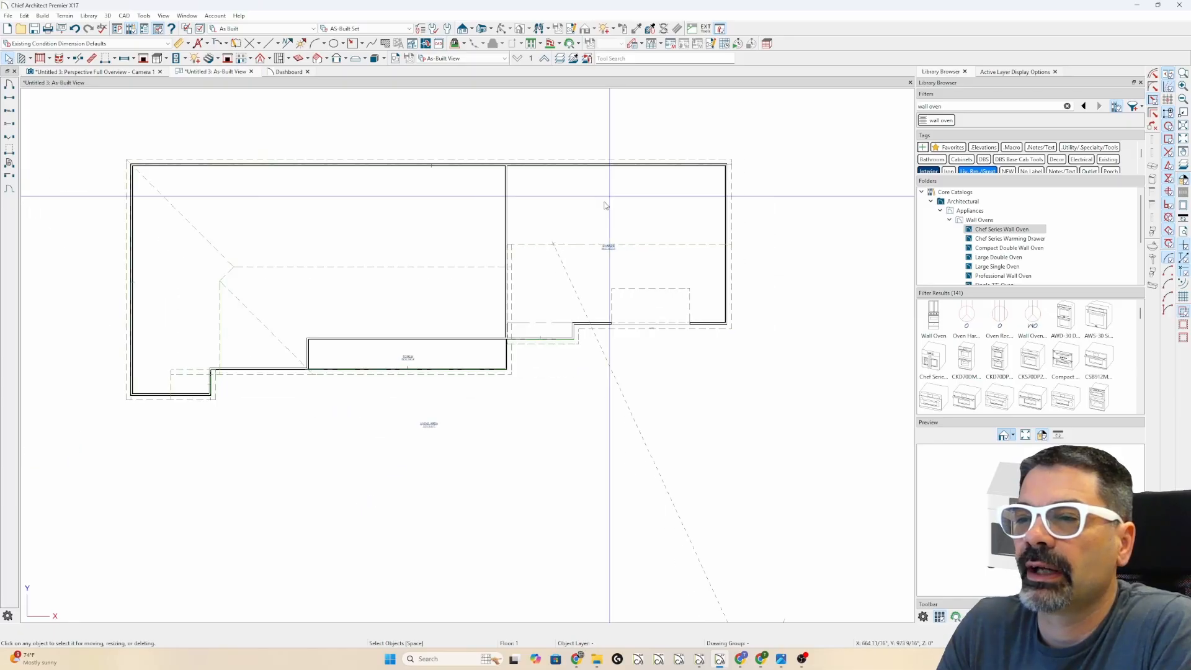
pyautogui.scroll(2, 244, 384)
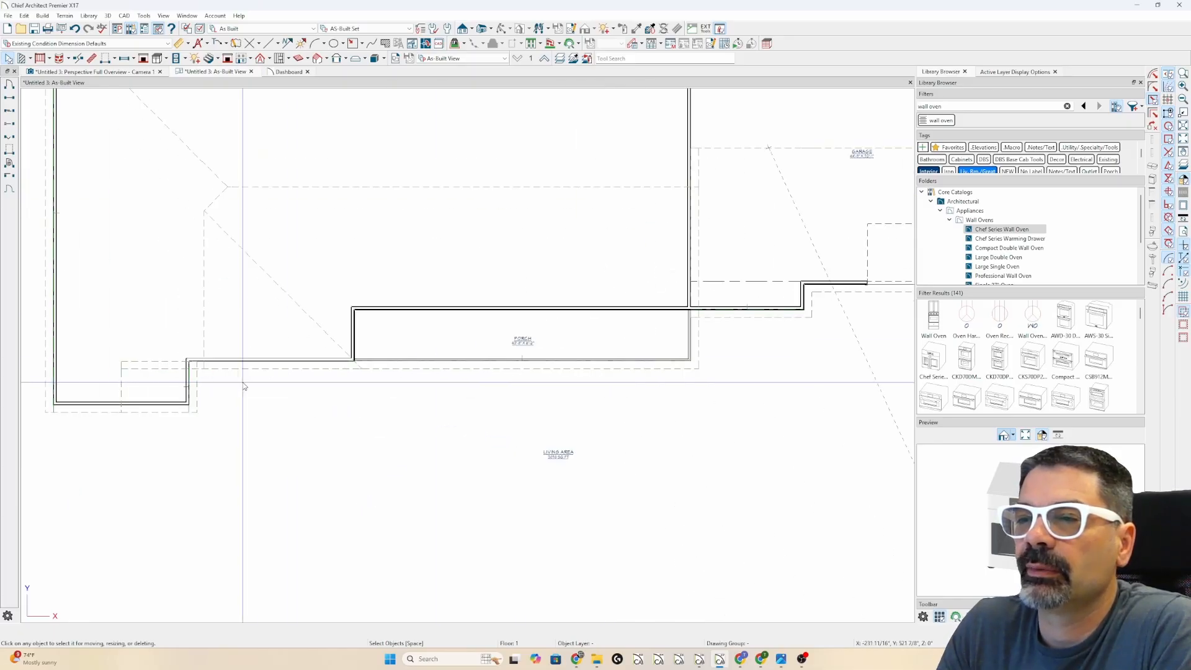
pyautogui.click(211, 359)
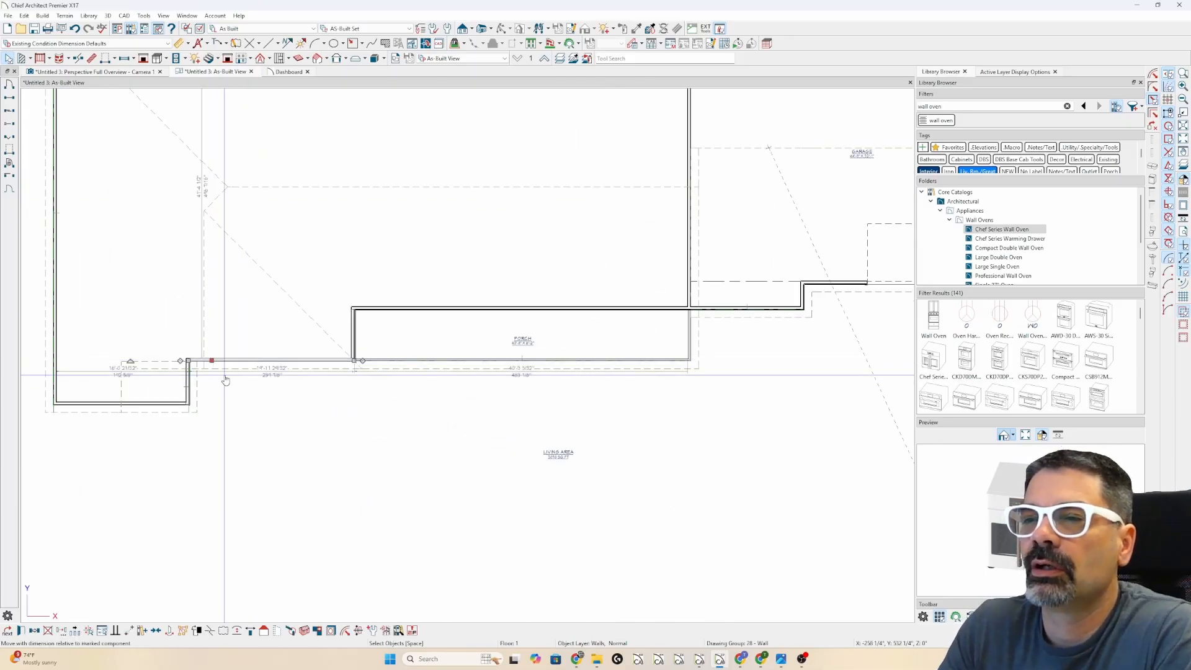
pyautogui.scroll(1, 224, 372)
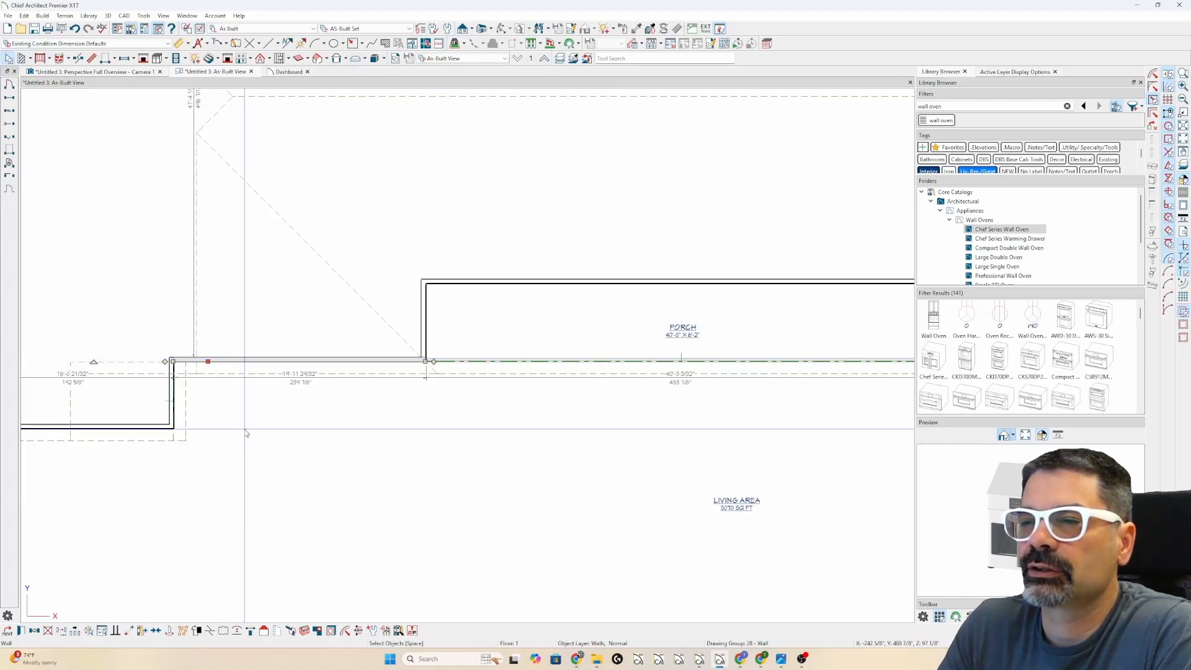
pyautogui.hotkey('ctrl', 'e')
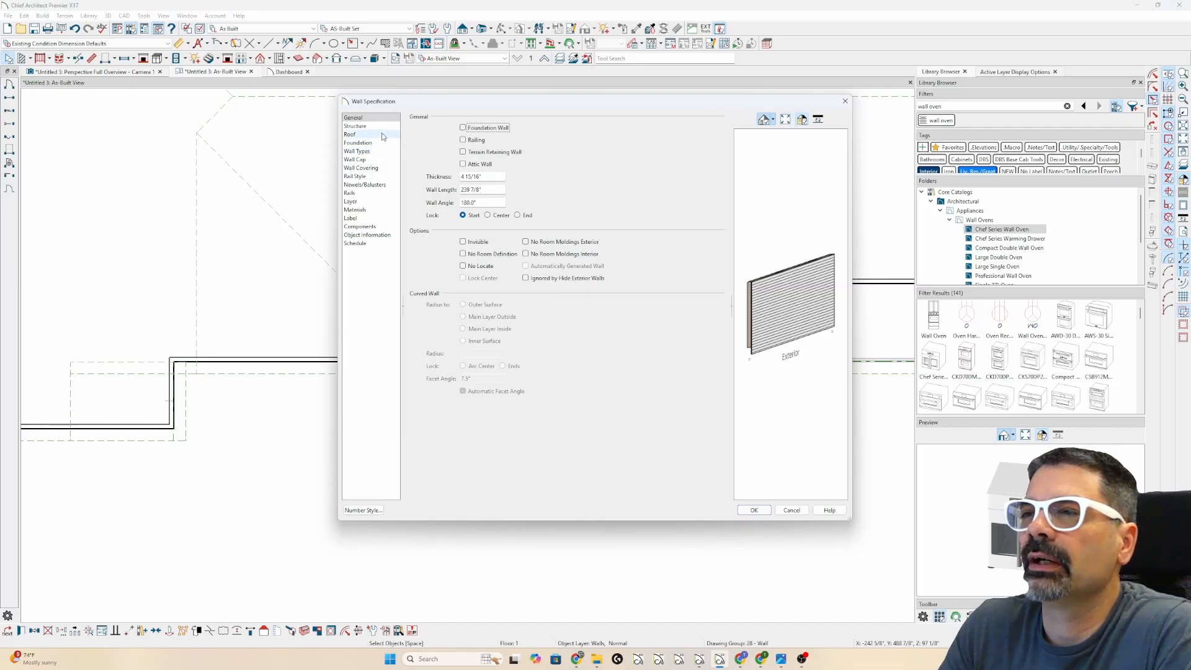
pyautogui.click(381, 134)
pyautogui.click(496, 153)
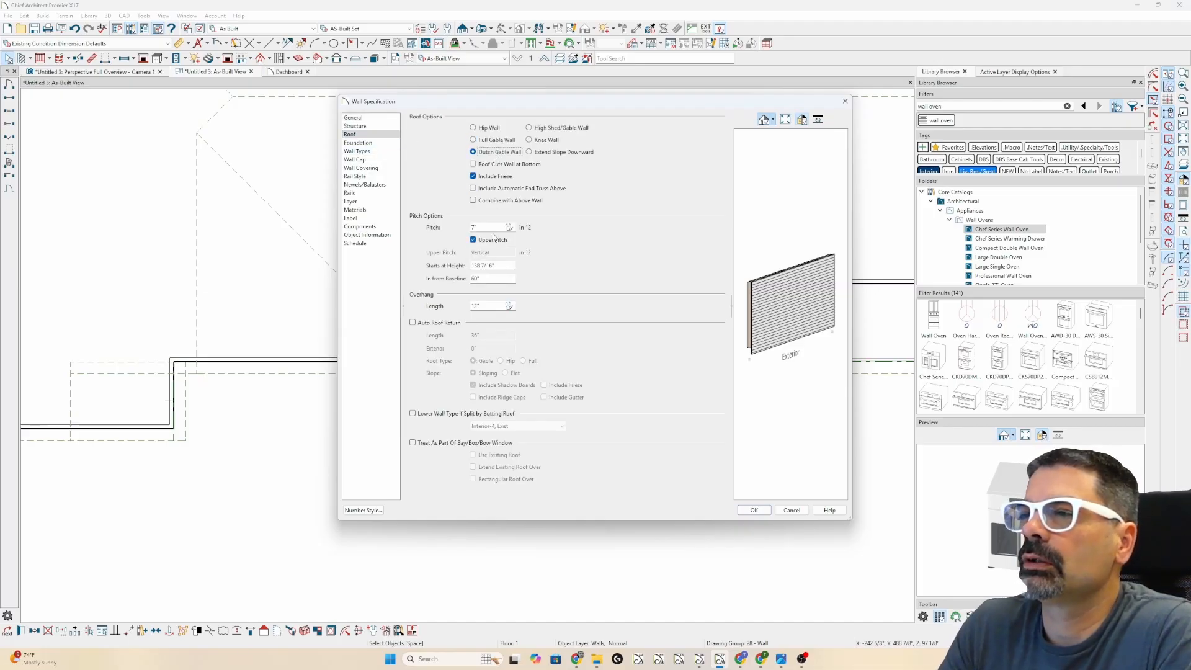
pyautogui.click(792, 511)
# - Place an elevation camera on the gable end and draw a horizontal reference line across it
pyautogui.click(463, 29)
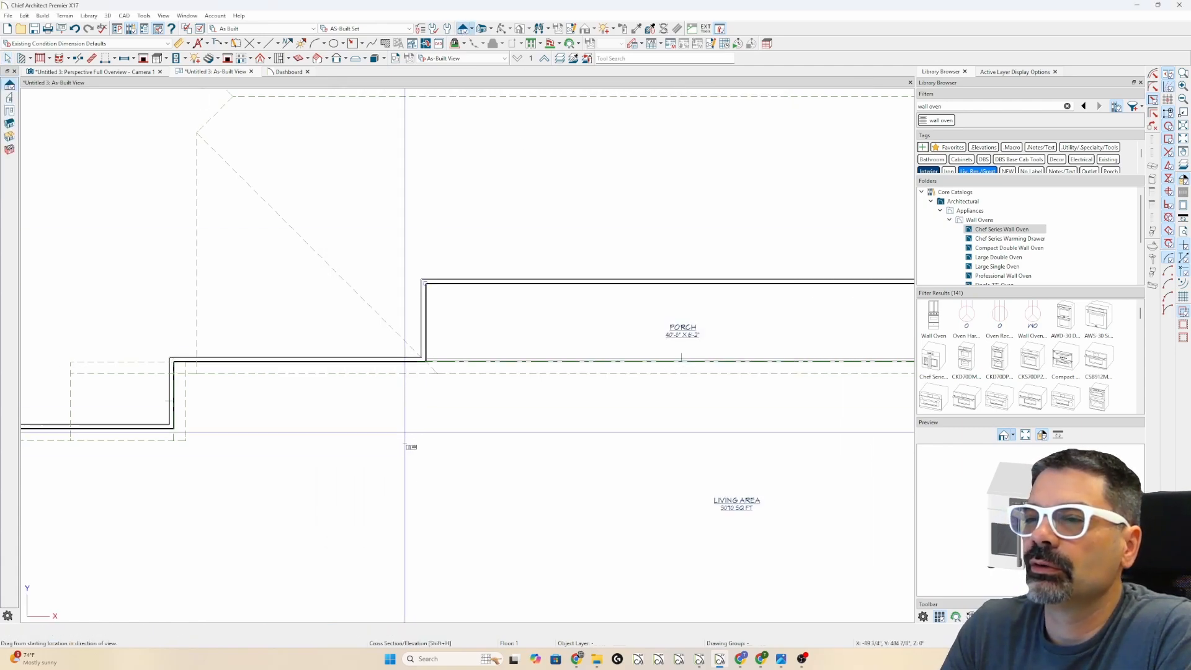
pyautogui.moveTo(409, 519); pyautogui.dragTo(420, 345)
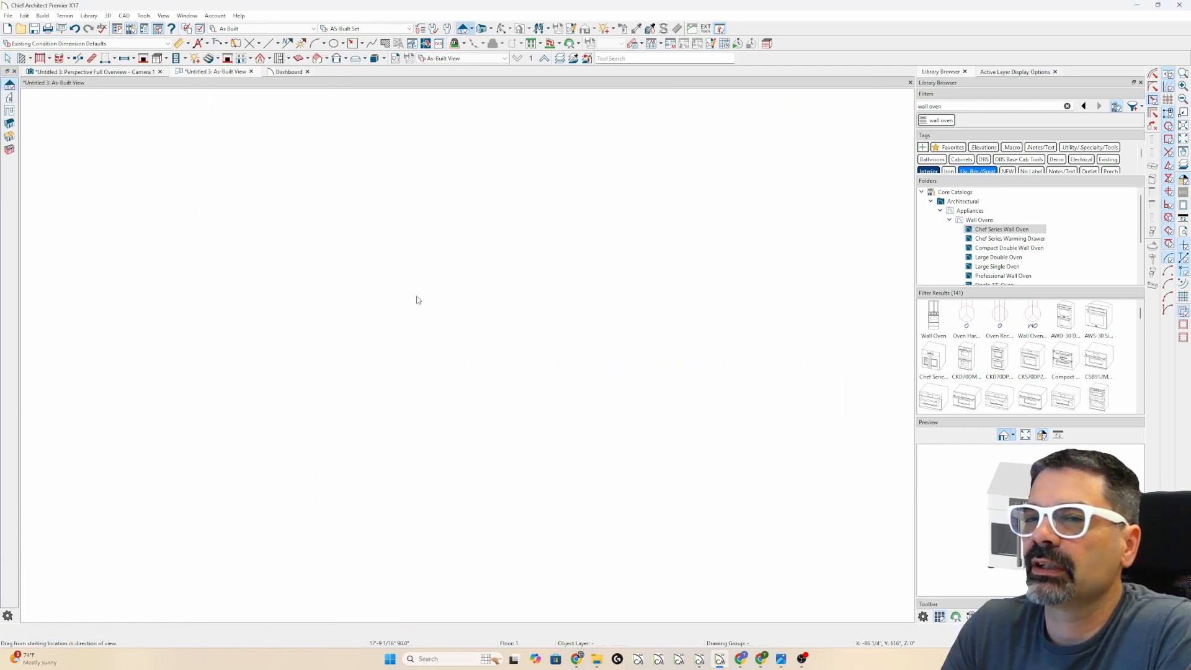
pyautogui.press('l')
pyautogui.scroll(5, 150, 302)
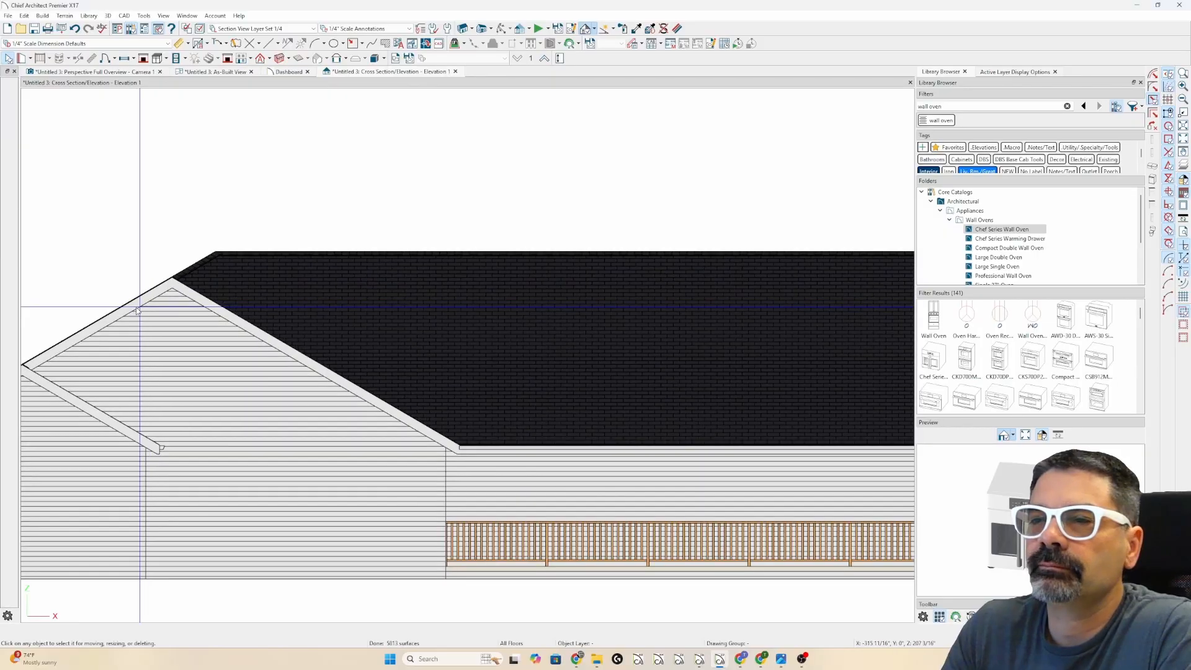
pyautogui.moveTo(105, 307); pyautogui.dragTo(253, 309)
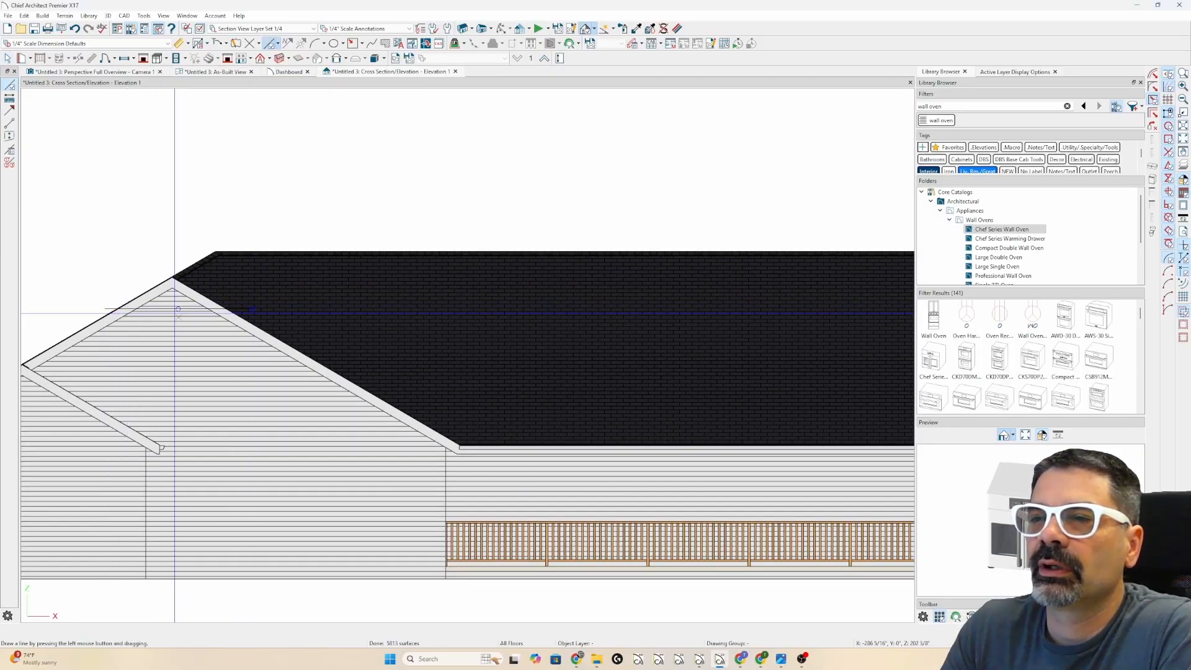
pyautogui.scroll(3, 178, 308)
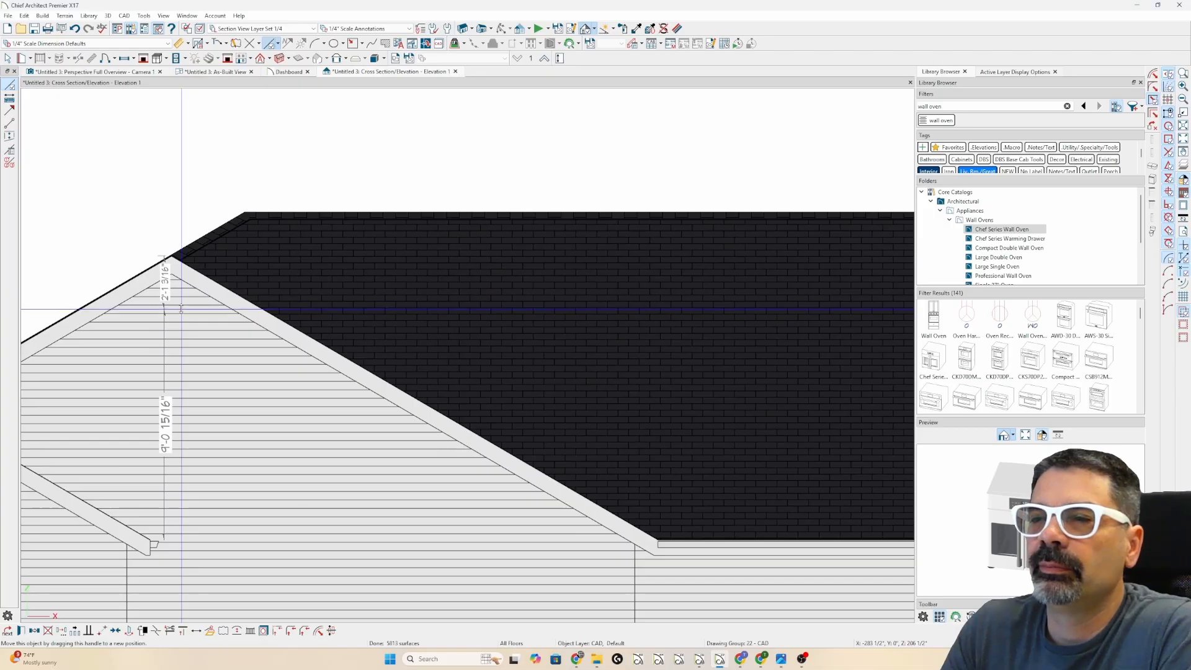
pyautogui.doubleClick(183, 318)
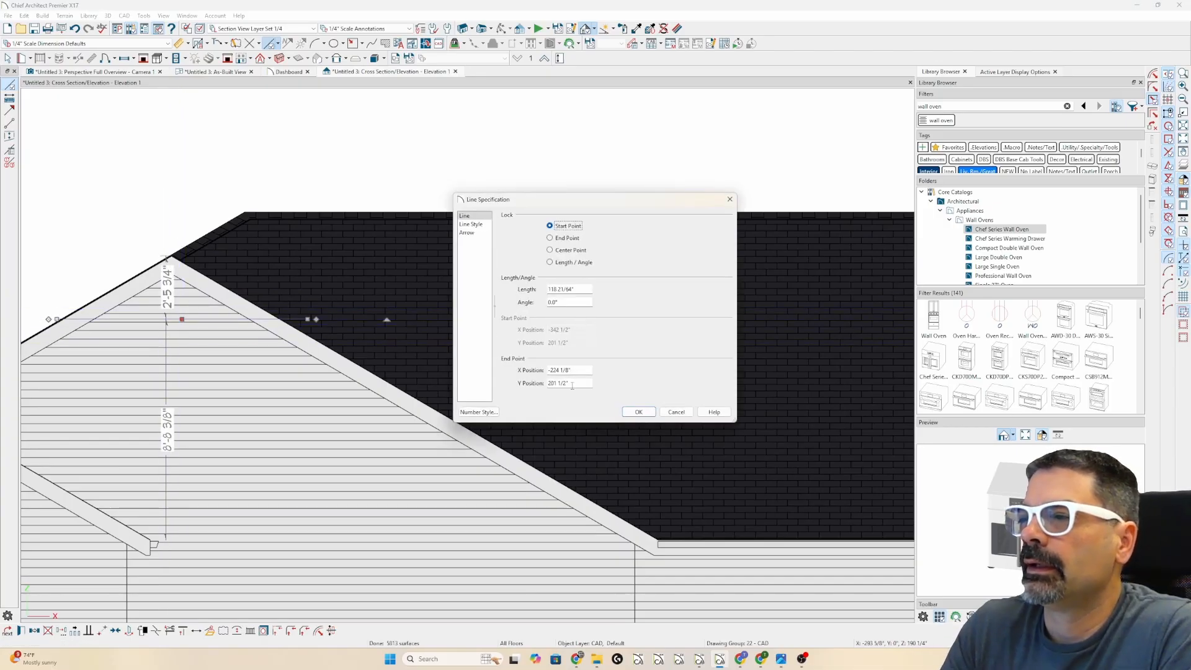
pyautogui.moveTo(572, 385); pyautogui.dragTo(541, 385)
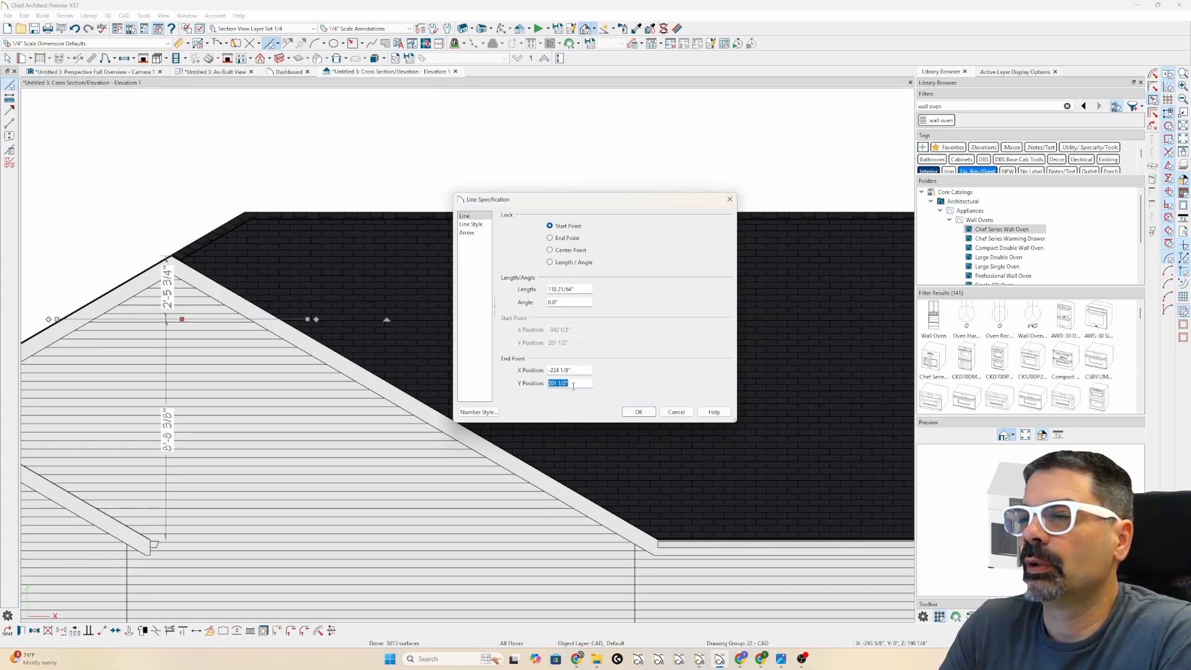
pyautogui.press('Escape')
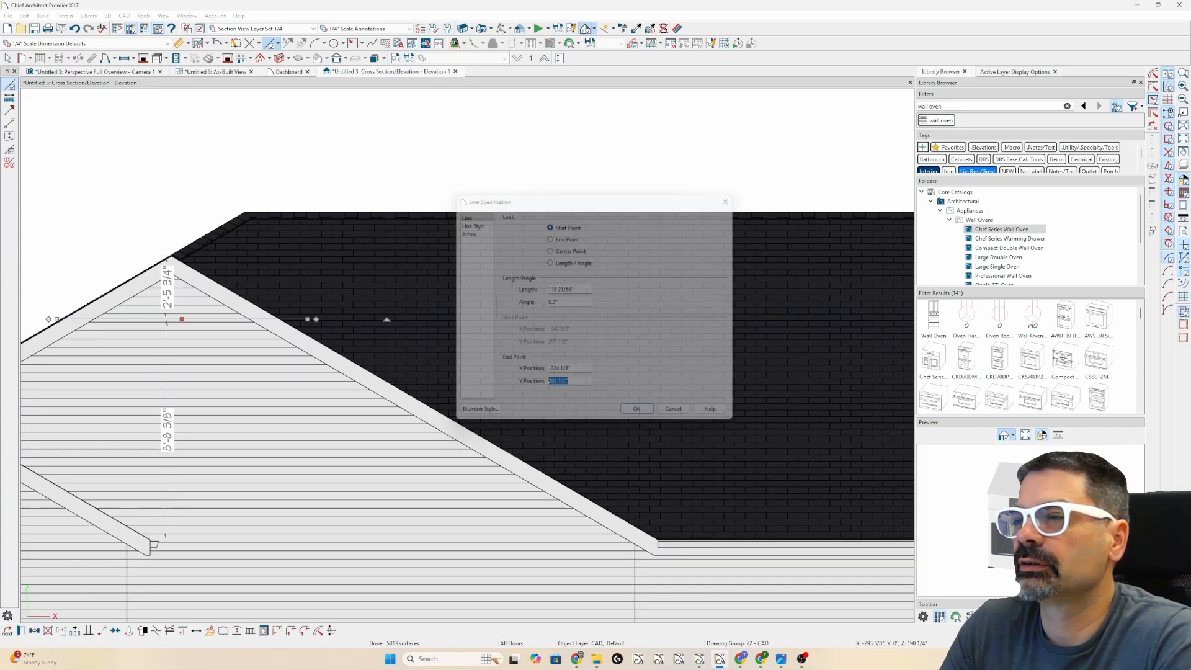
# - Open the specification of the wall just left of the porch in the As-Built plan
pyautogui.click(211, 73)
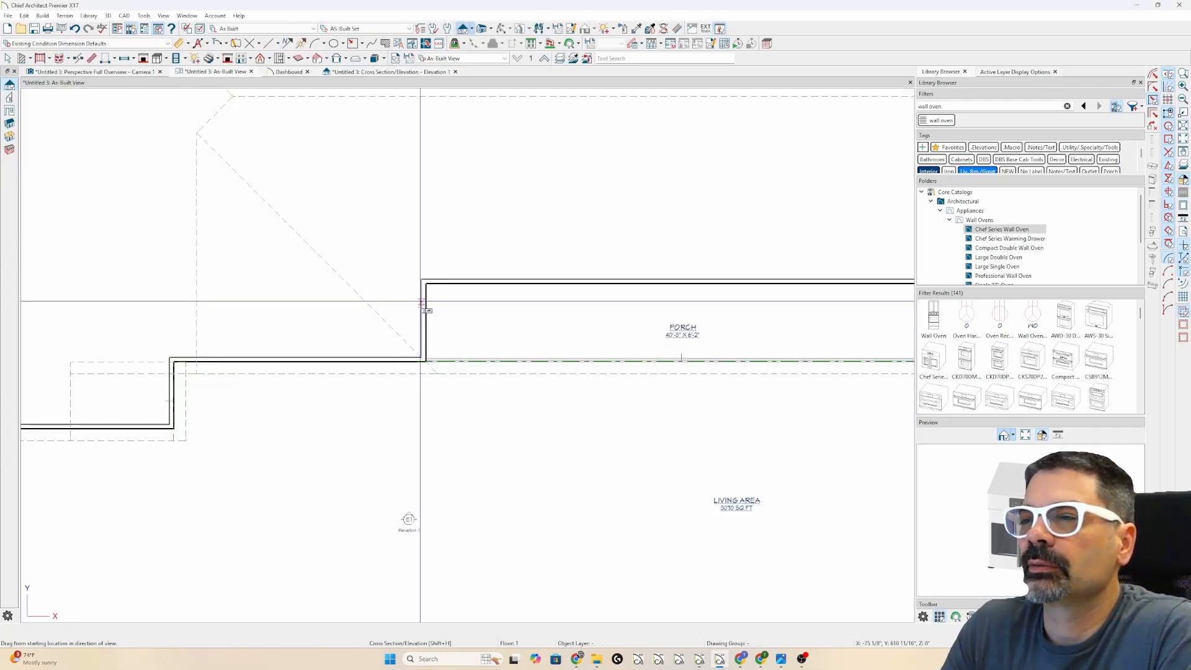
pyautogui.click(259, 360)
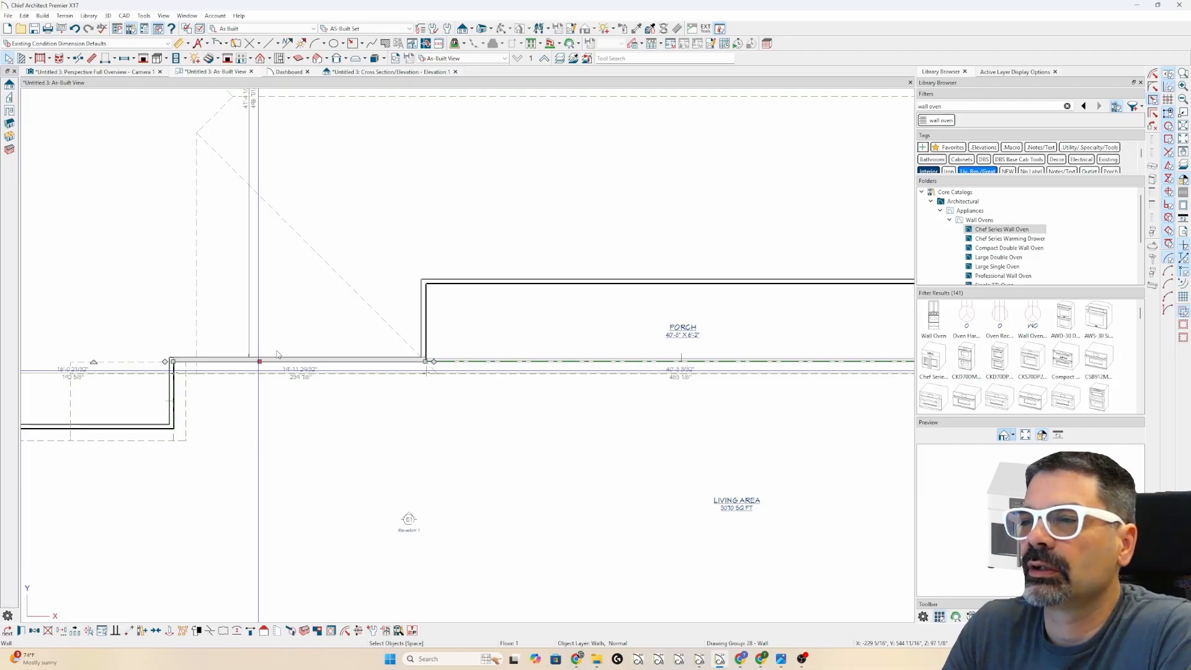
pyautogui.doubleClick(277, 357)
# - Set the wall to Dutch Gable Wall with Starts at Height 200 and apply it
pyautogui.click(384, 135)
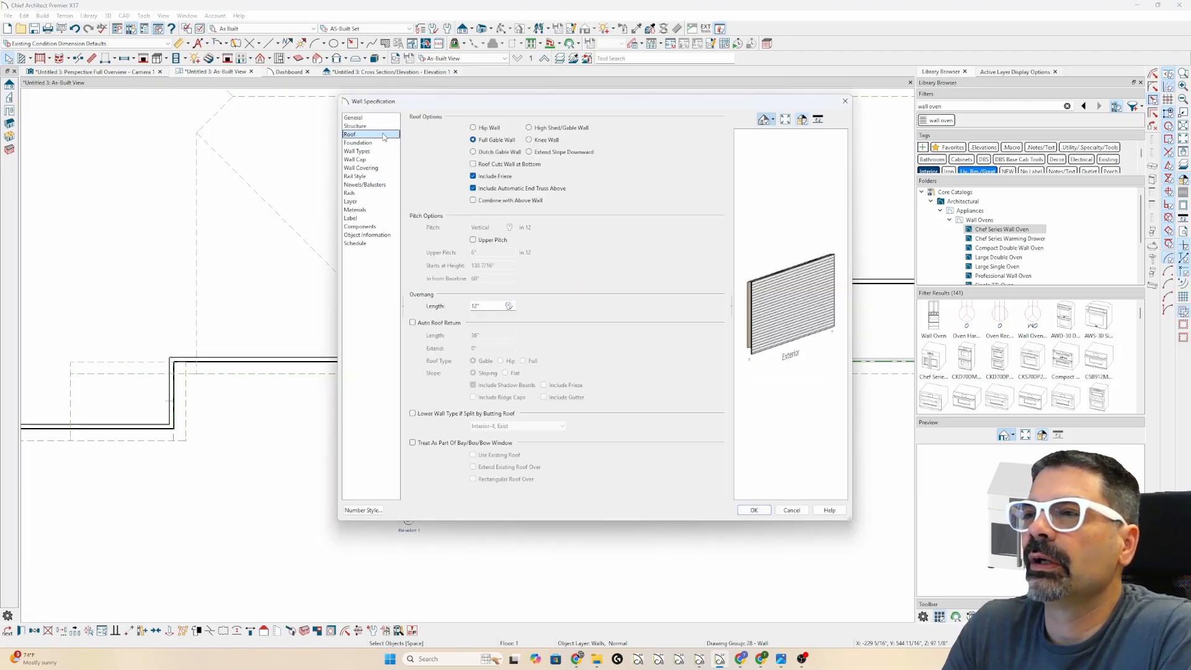
pyautogui.click(473, 152)
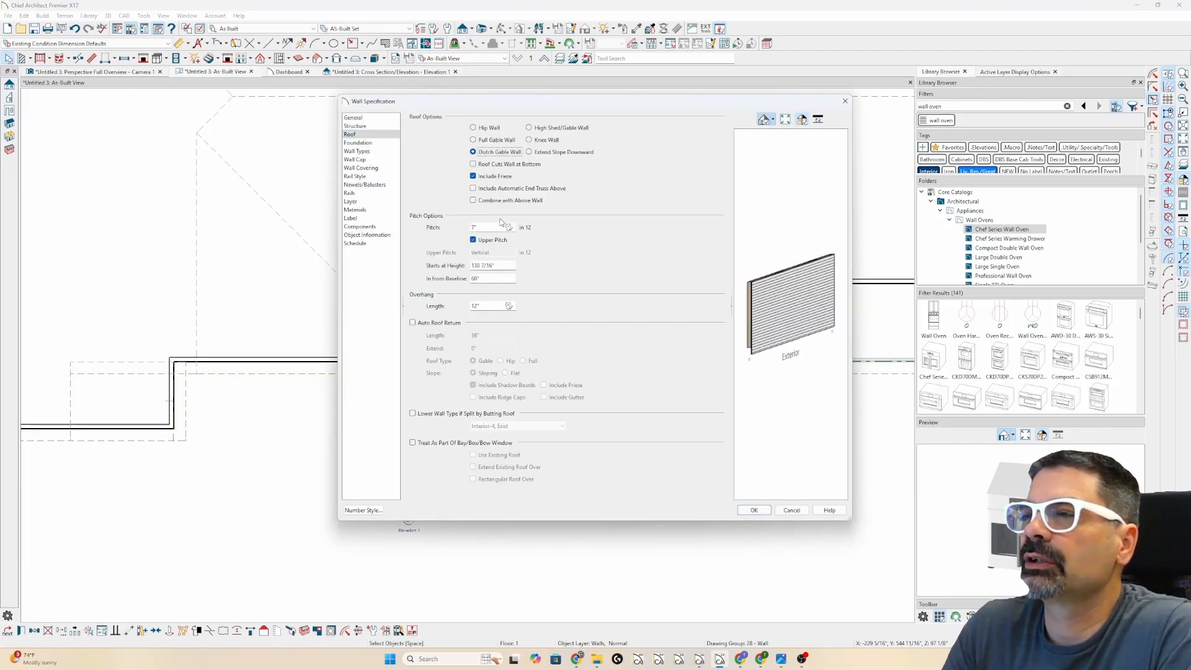
pyautogui.doubleClick(504, 267)
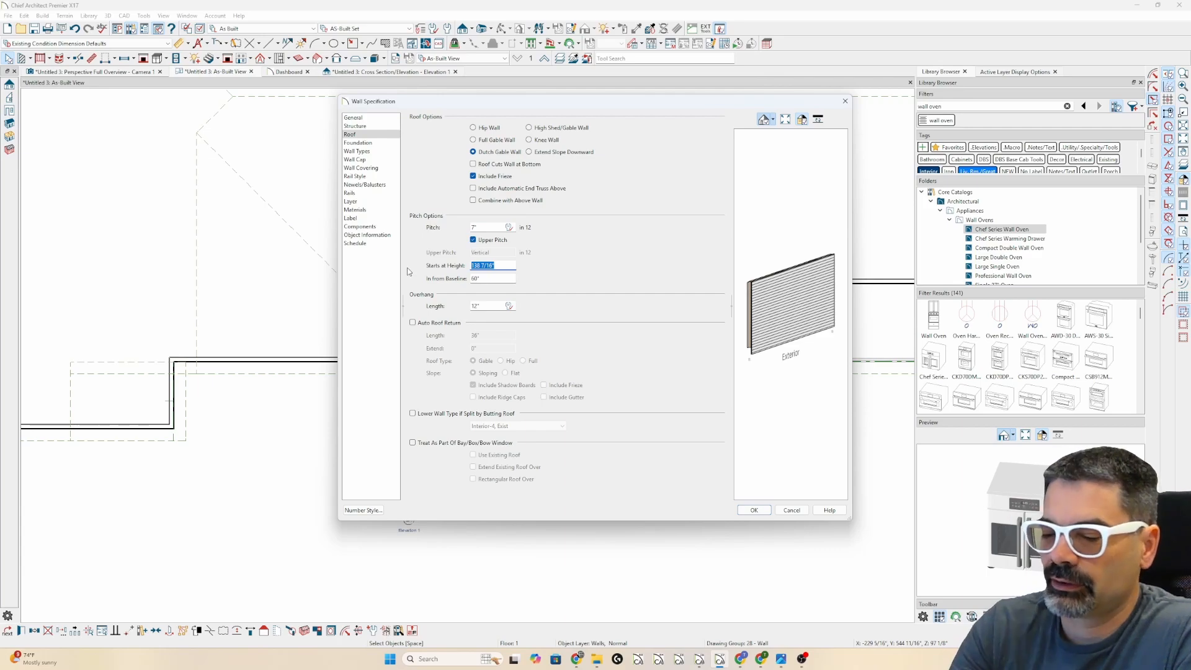
pyautogui.write('200')
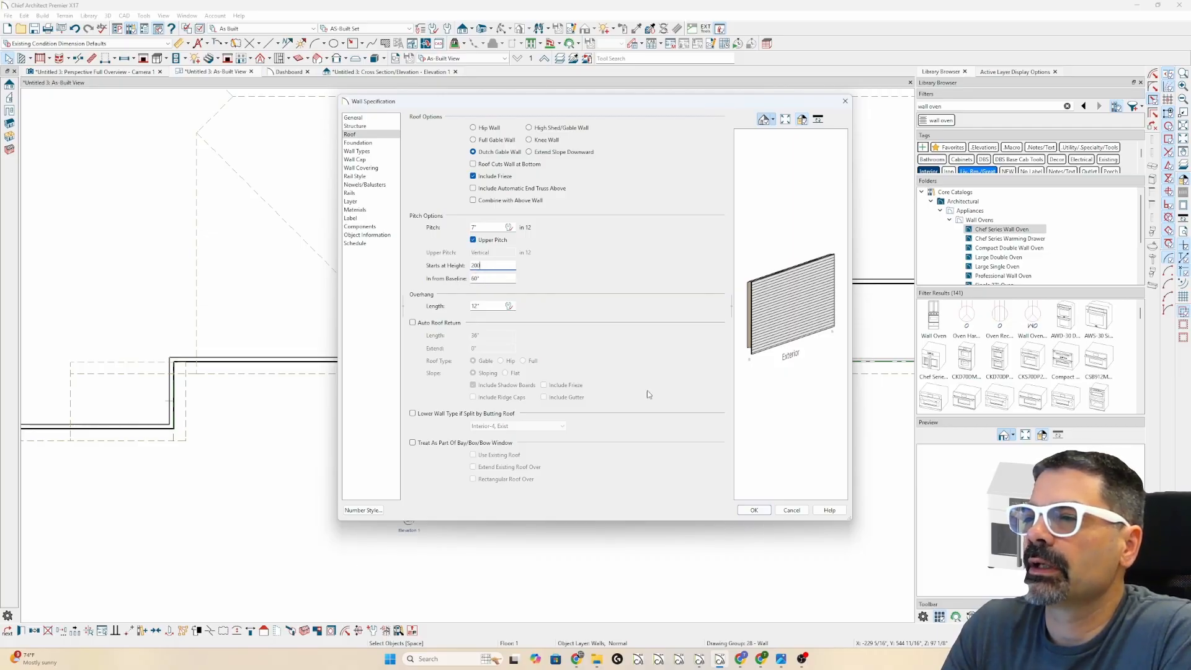
pyautogui.click(762, 511)
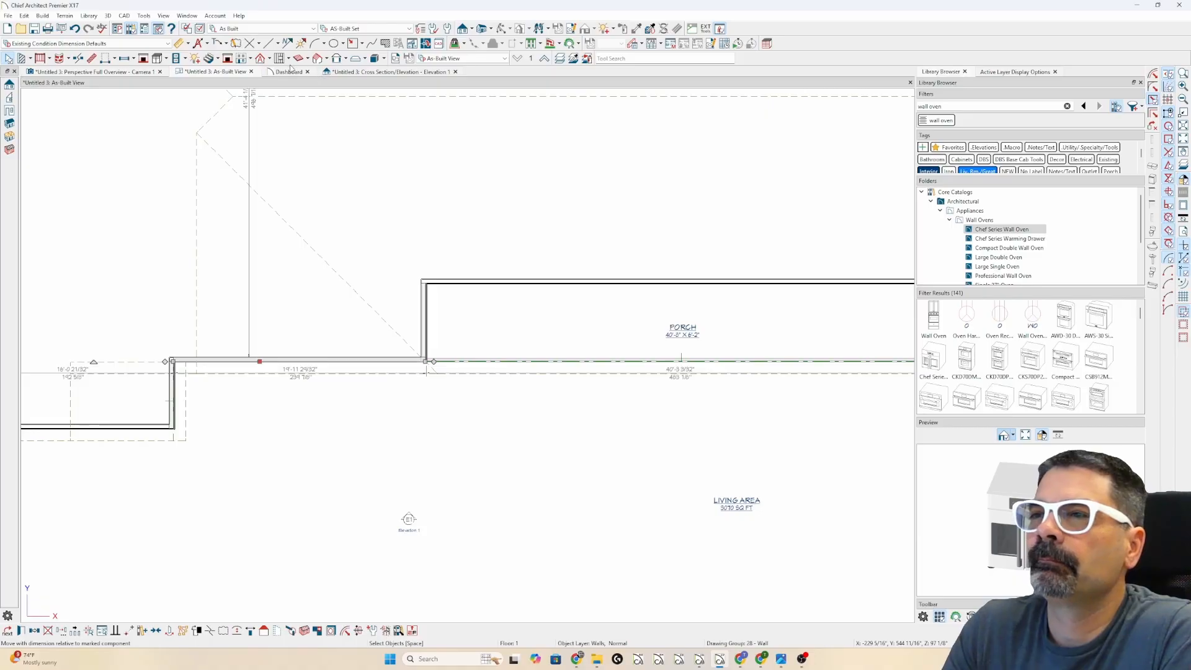
# - Enable Auto Rebuild Roofs in Build Roof, accepting deletion of the edited roof planes
pyautogui.click(261, 58)
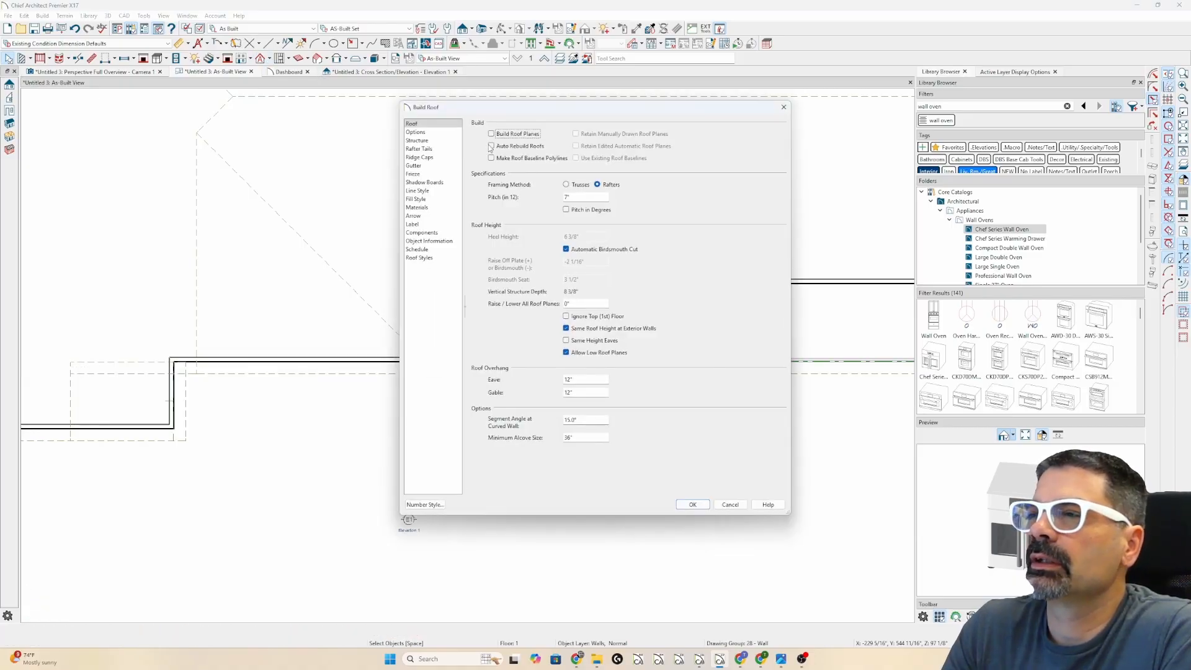
pyautogui.click(520, 148)
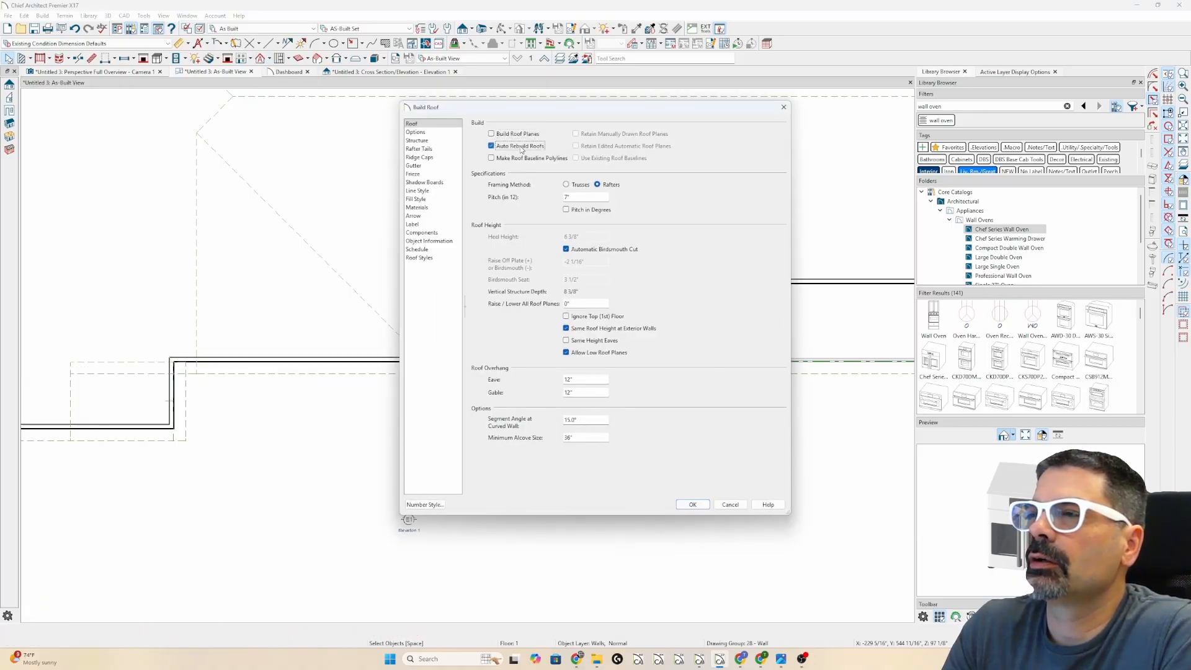
pyautogui.click(693, 505)
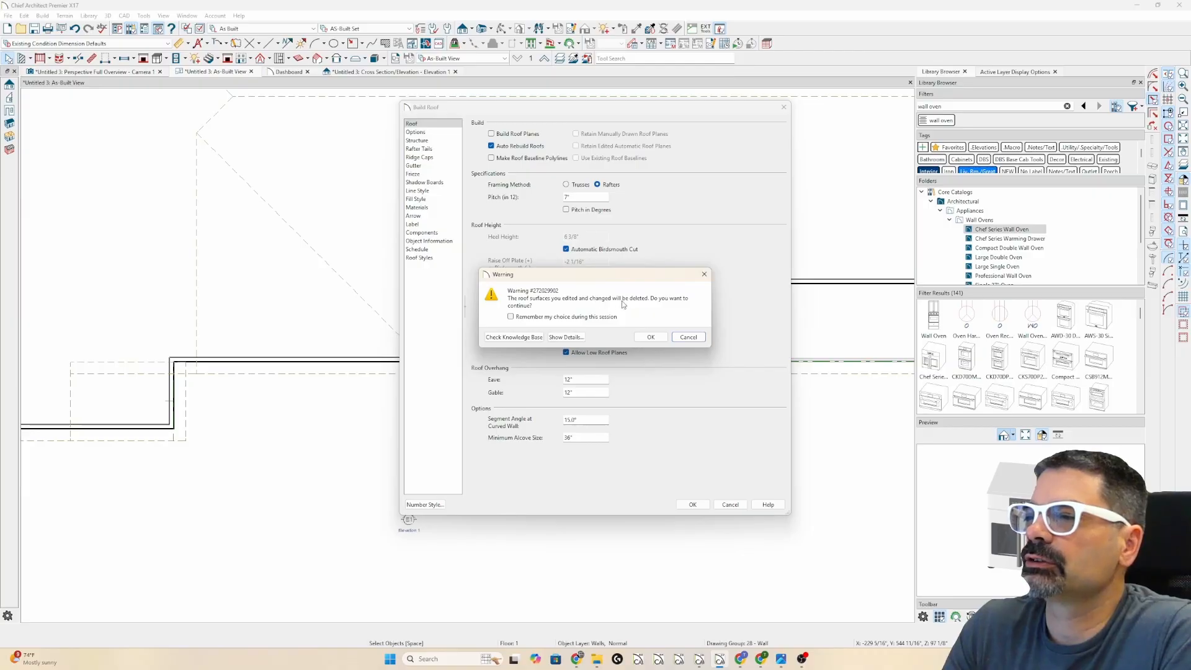
pyautogui.click(650, 336)
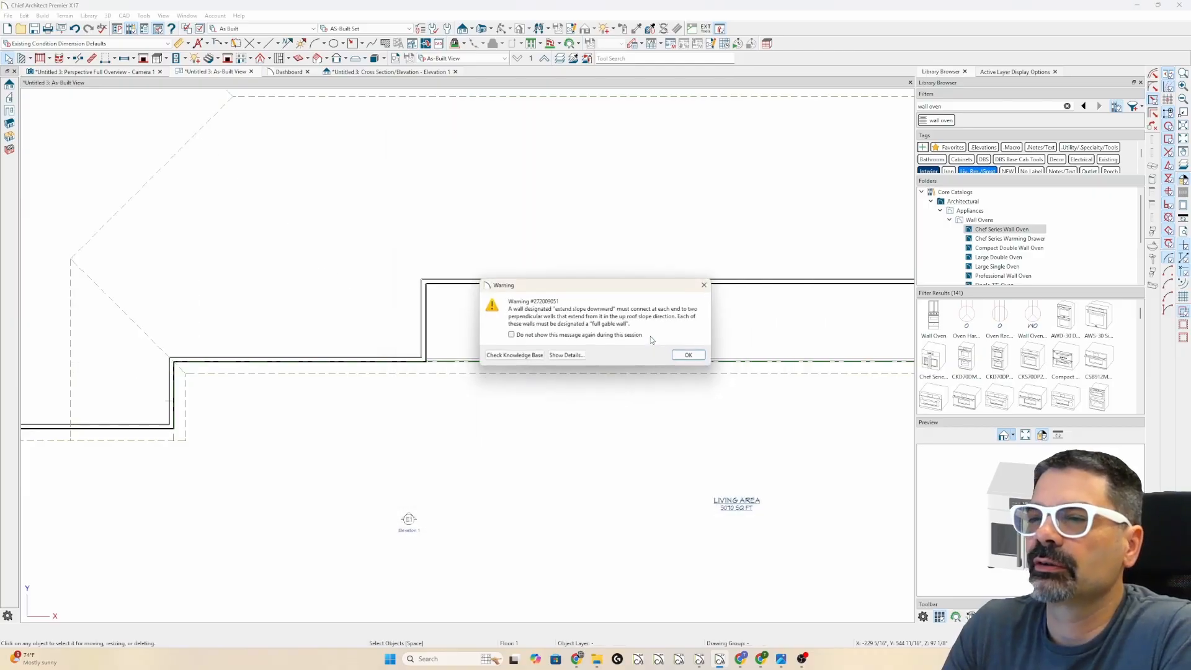
pyautogui.click(688, 356)
pyautogui.scroll(-2, 370, 353)
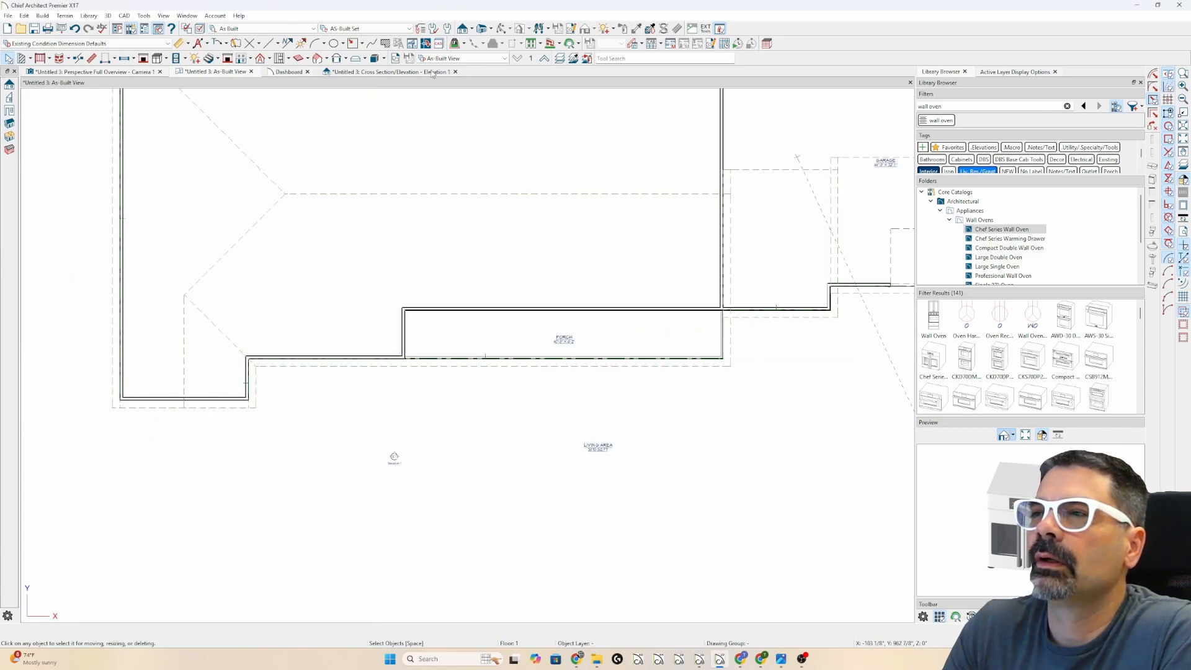
# - Close the cross-section elevation without saving and tile the plan and 3D views side by side
pyautogui.click(456, 72)
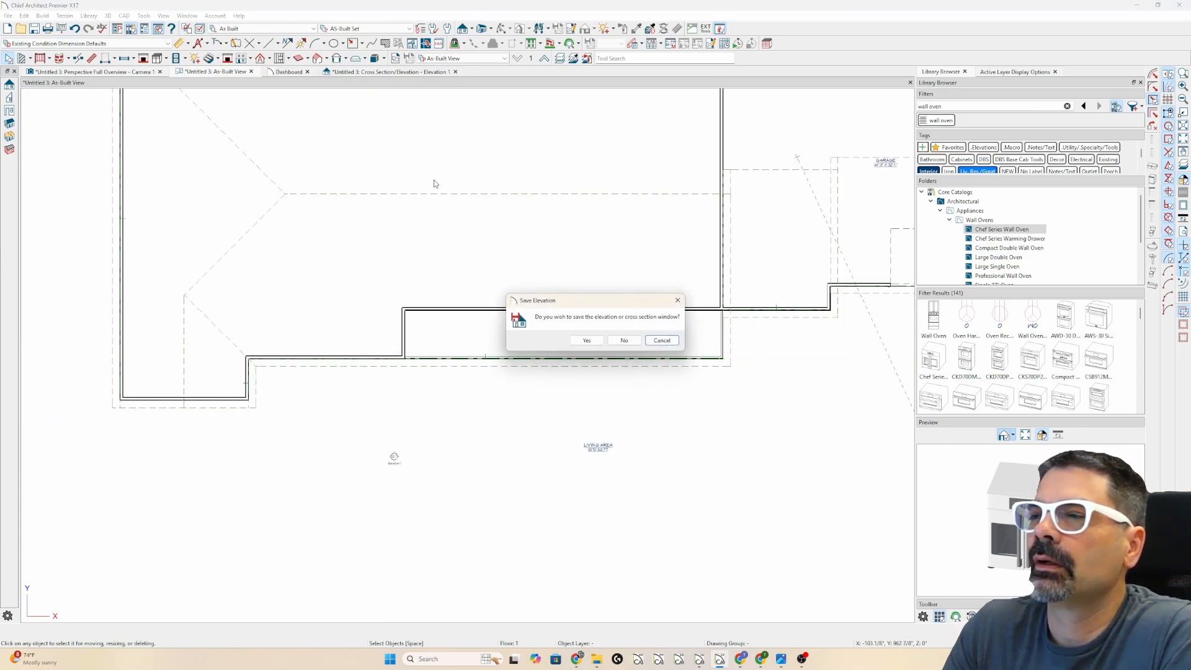
pyautogui.click(624, 341)
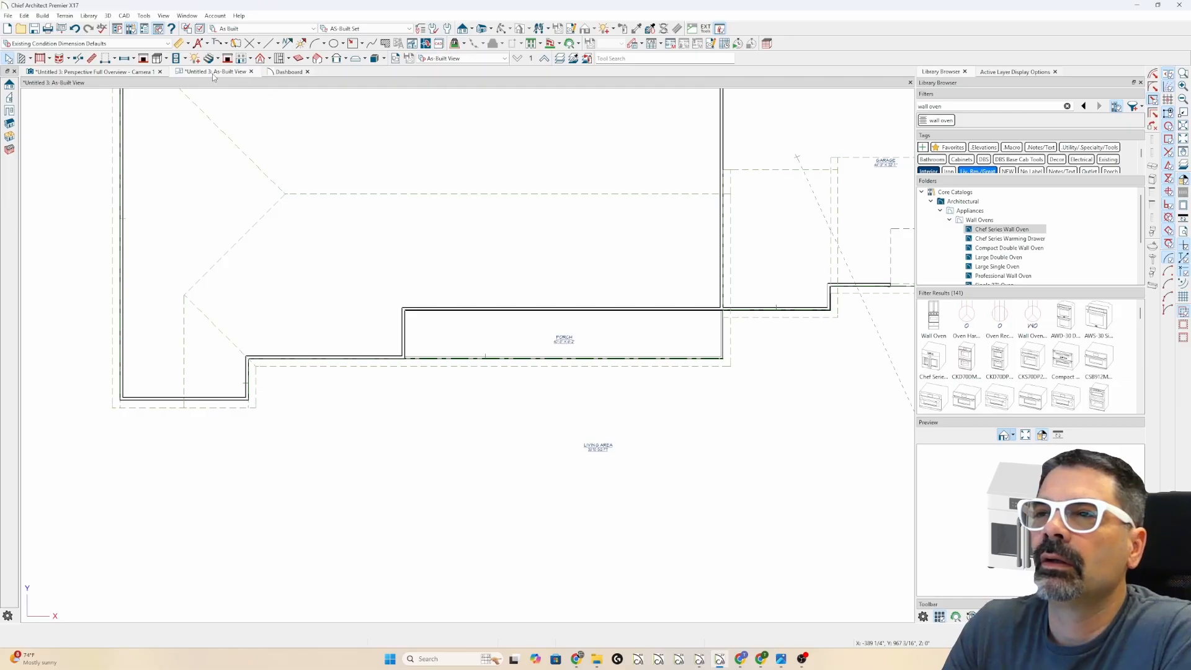
pyautogui.hotkey('shift', 't')
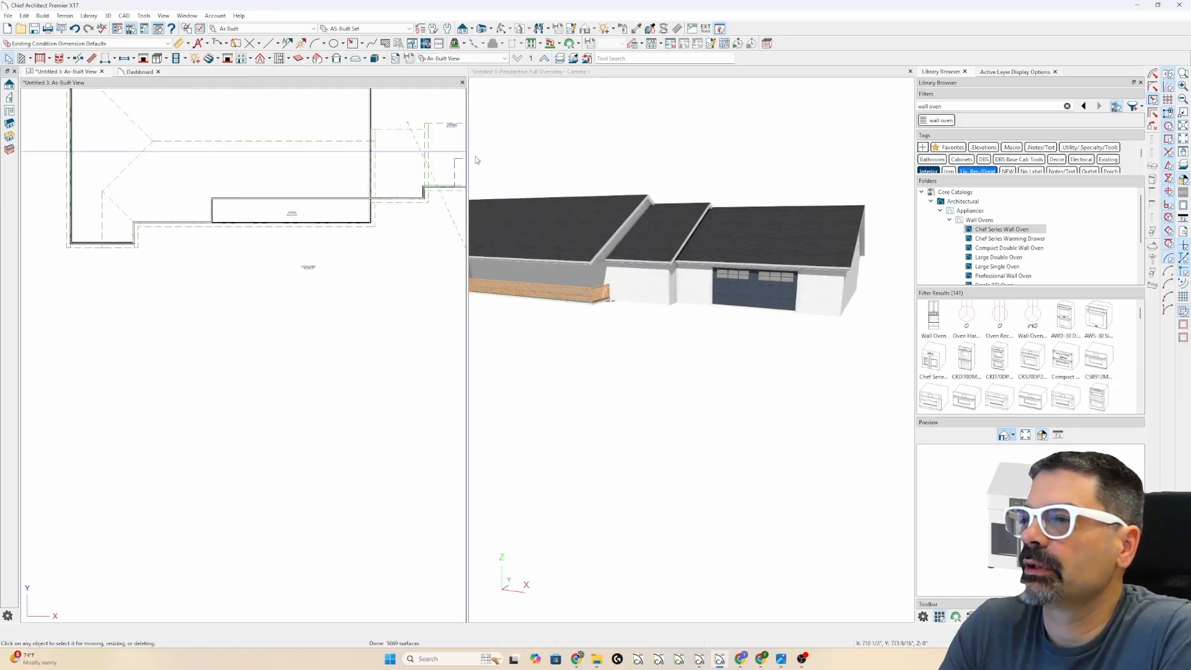
pyautogui.scroll(-1, 853, 290)
pyautogui.scroll(-3, 853, 290)
pyautogui.scroll(3, 701, 252)
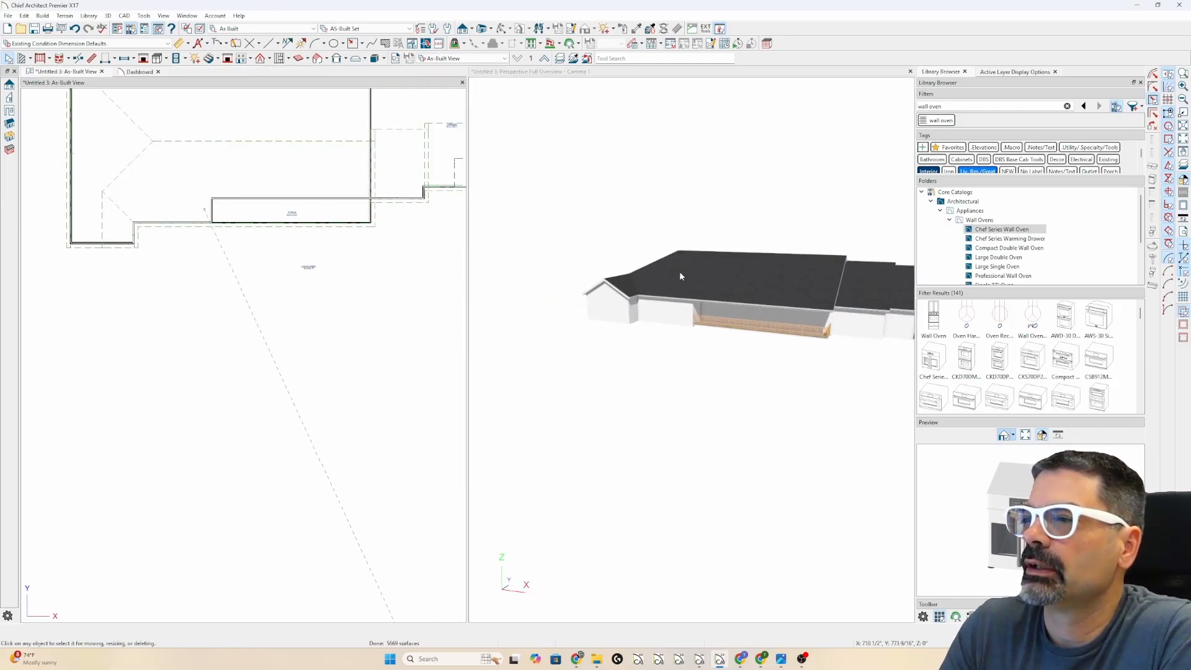
pyautogui.scroll(2, 679, 276)
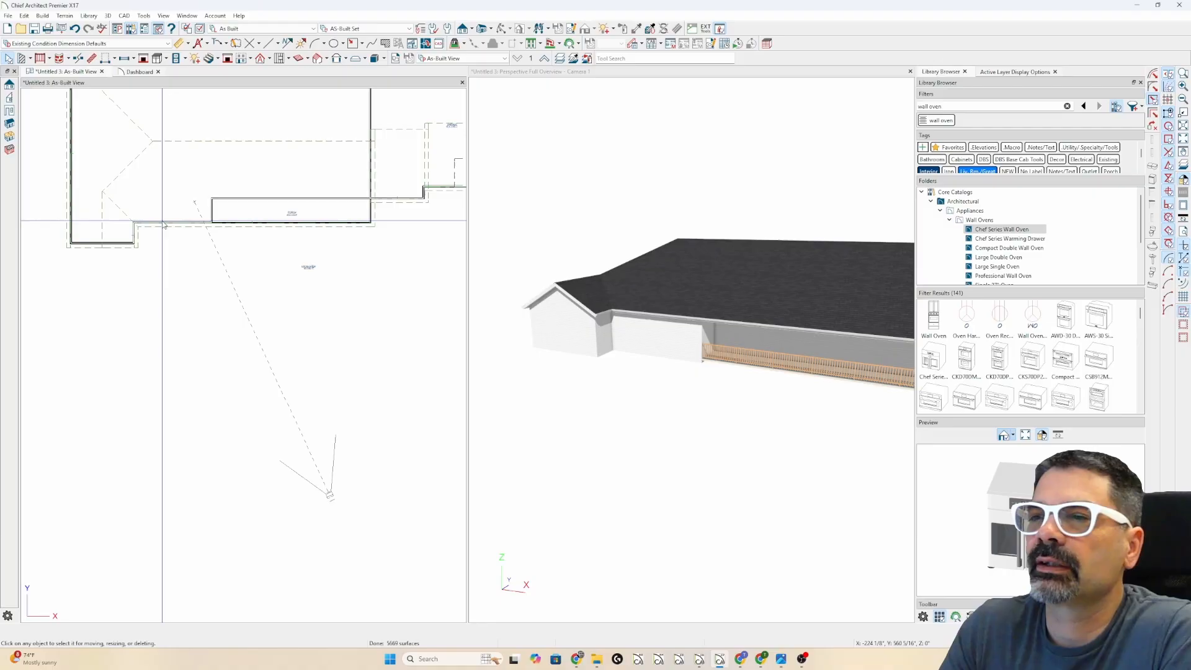
# - Set the roof In from Baseline value to 0 for the wall left of the porch
pyautogui.click(164, 223)
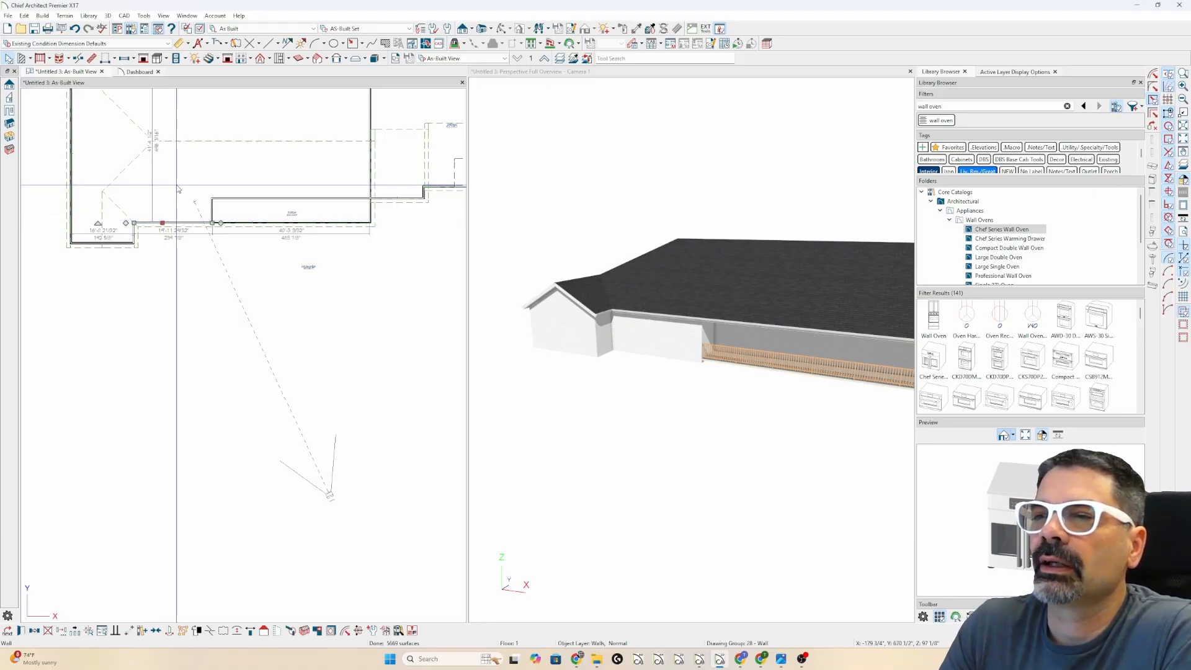
pyautogui.hotkey('ctrl', 'e')
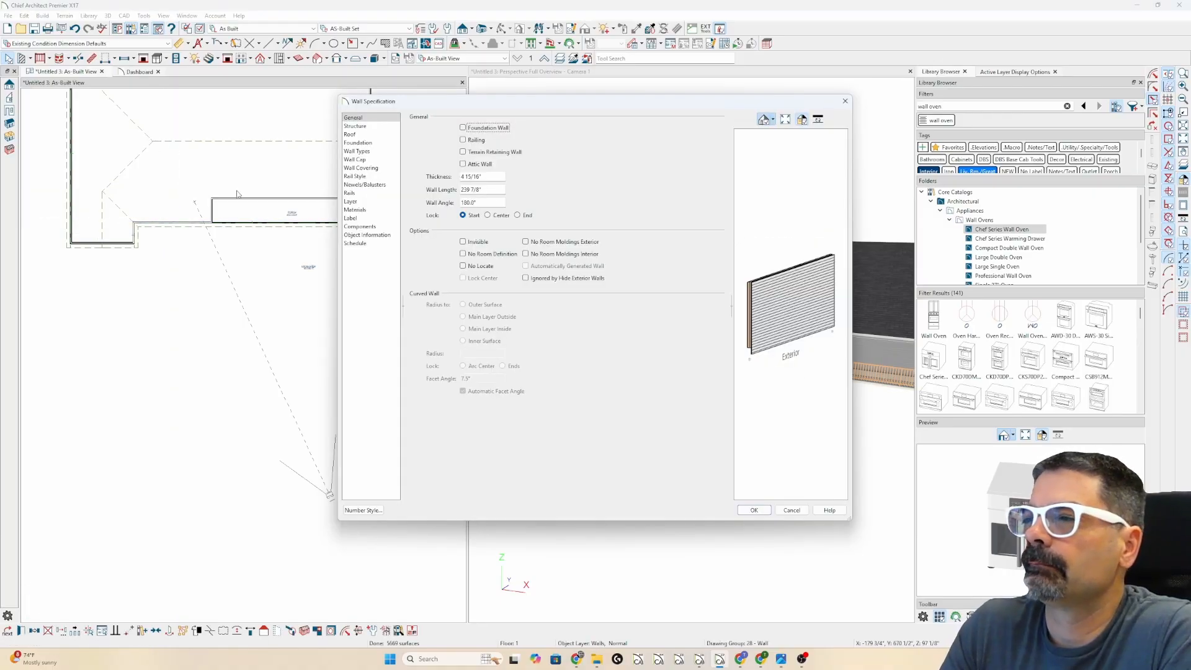
pyautogui.click(386, 135)
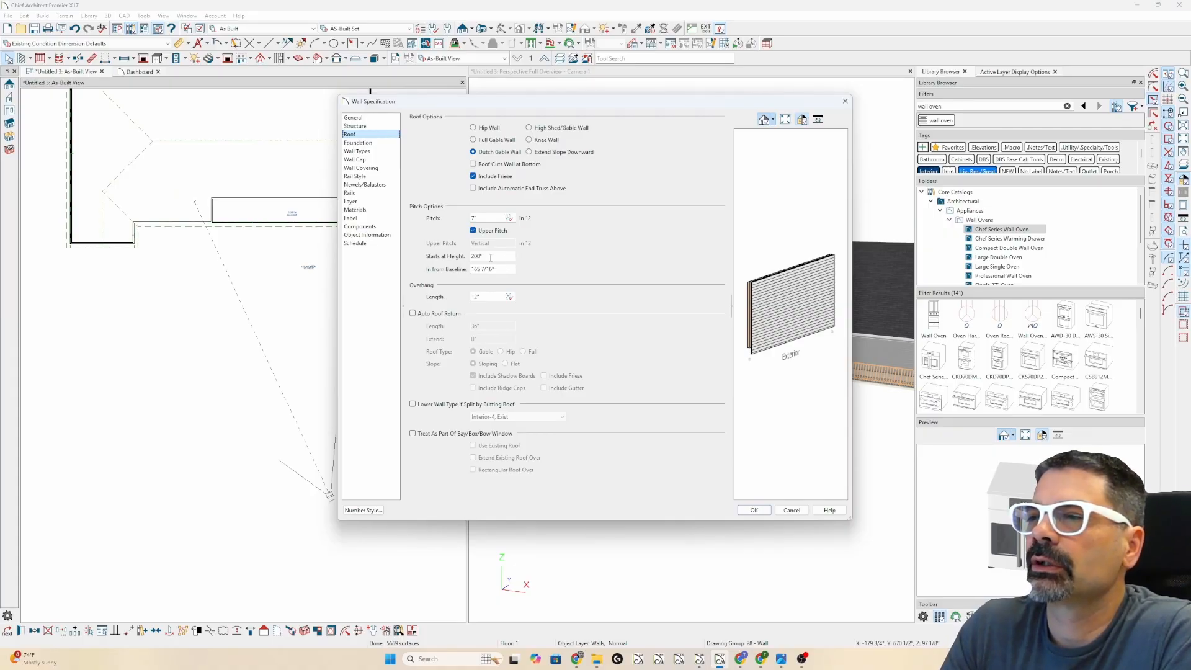
pyautogui.moveTo(507, 268); pyautogui.dragTo(464, 270)
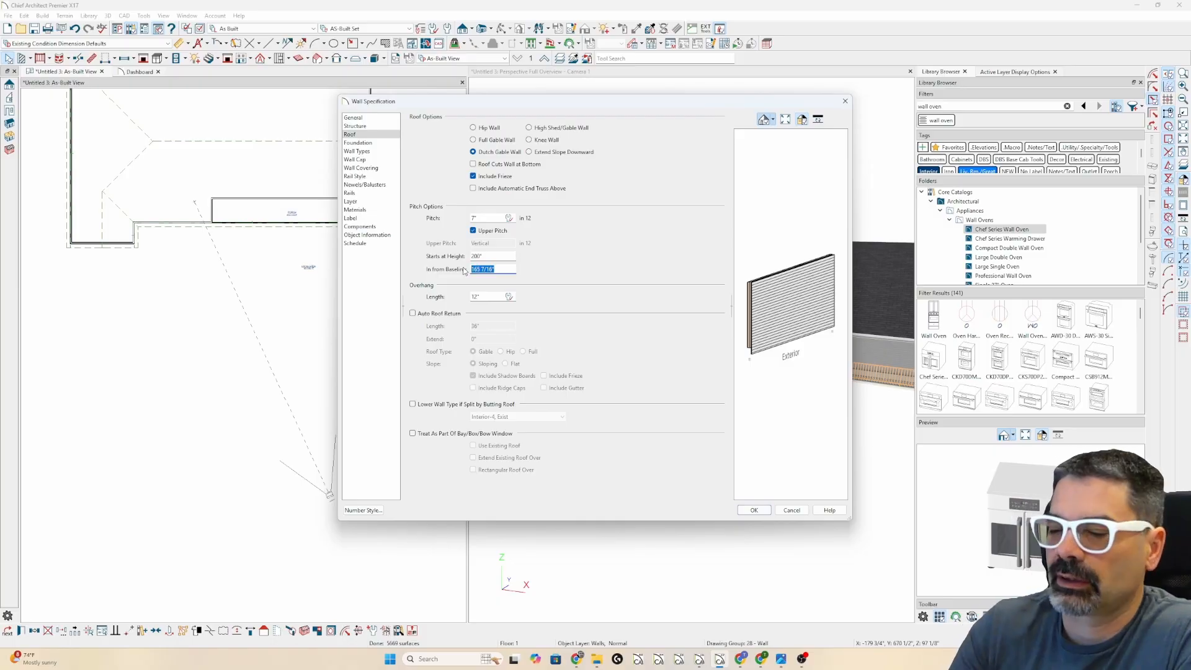
pyautogui.write('0')
pyautogui.press('Tab')
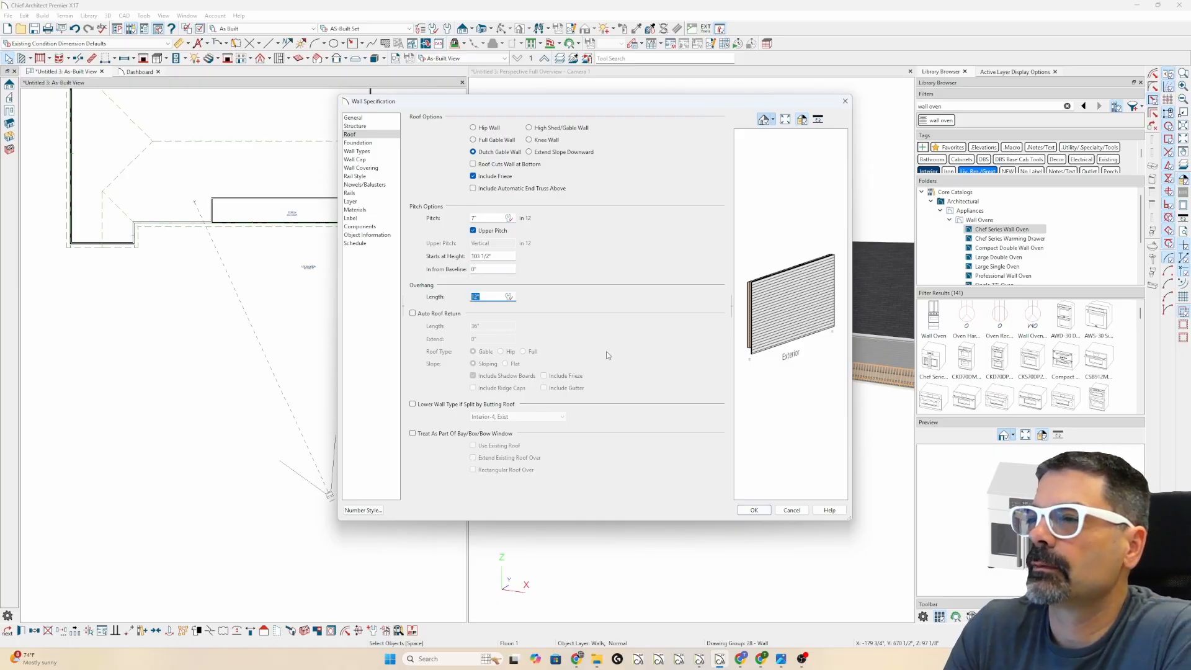
pyautogui.click(754, 510)
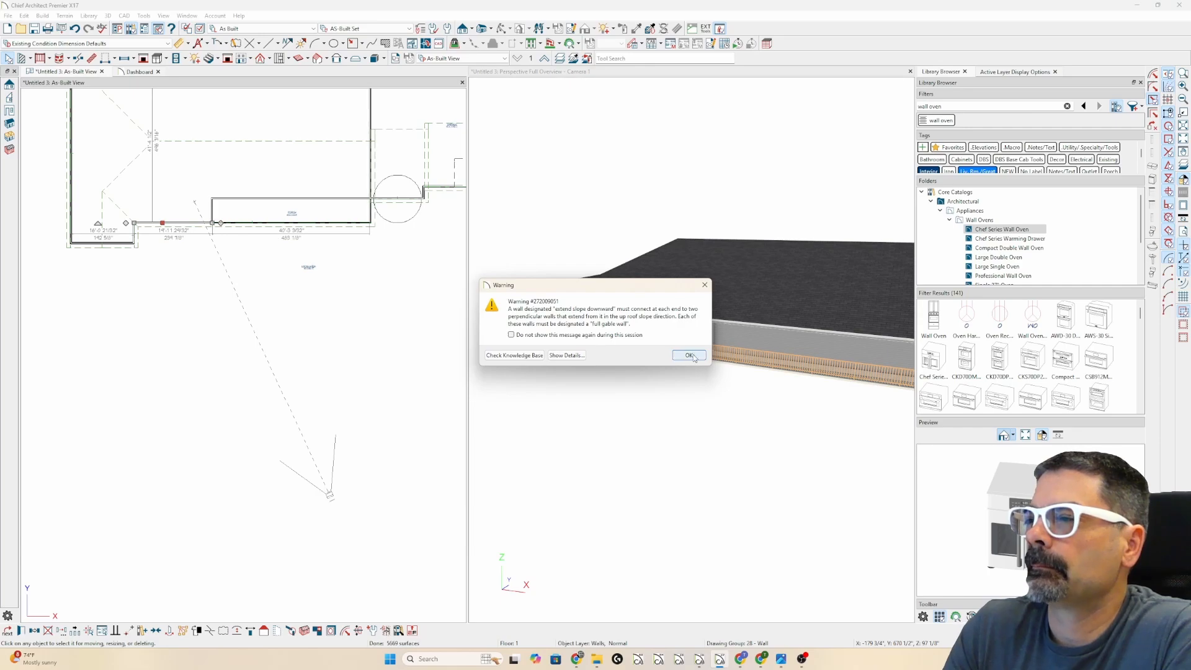
pyautogui.click(691, 355)
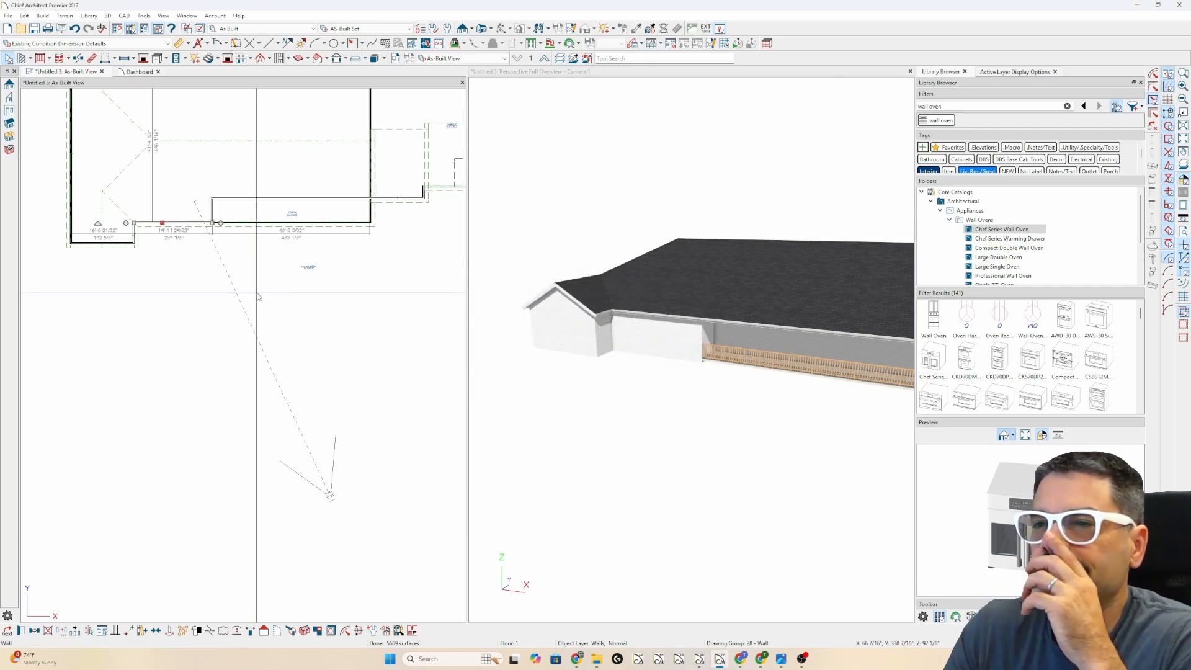
# - Change the porch-side wall back to a Full Gable Wall and let the roof rebuild
pyautogui.hotkey('ctrl', 'e')
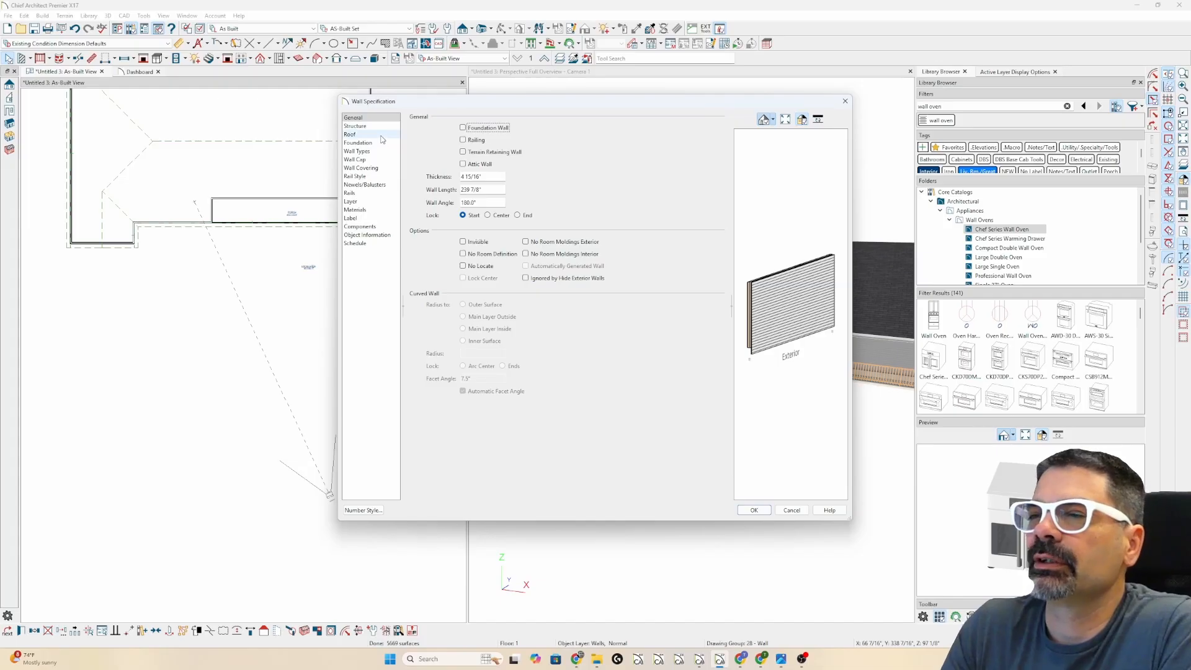
pyautogui.click(351, 134)
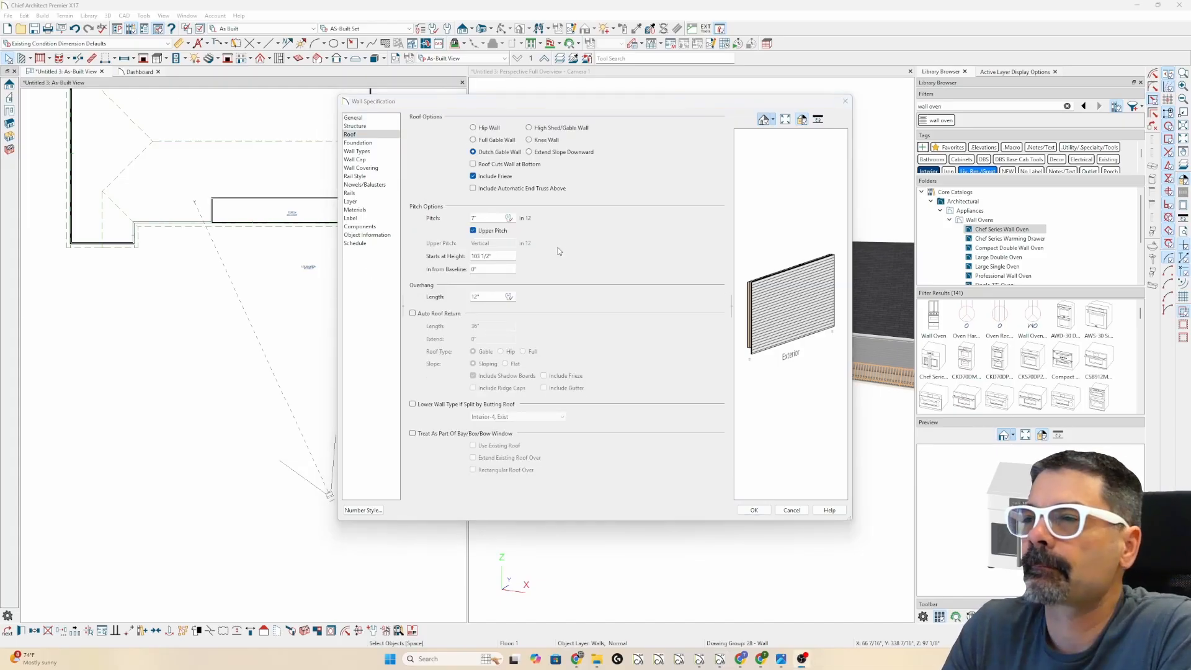
pyautogui.click(492, 141)
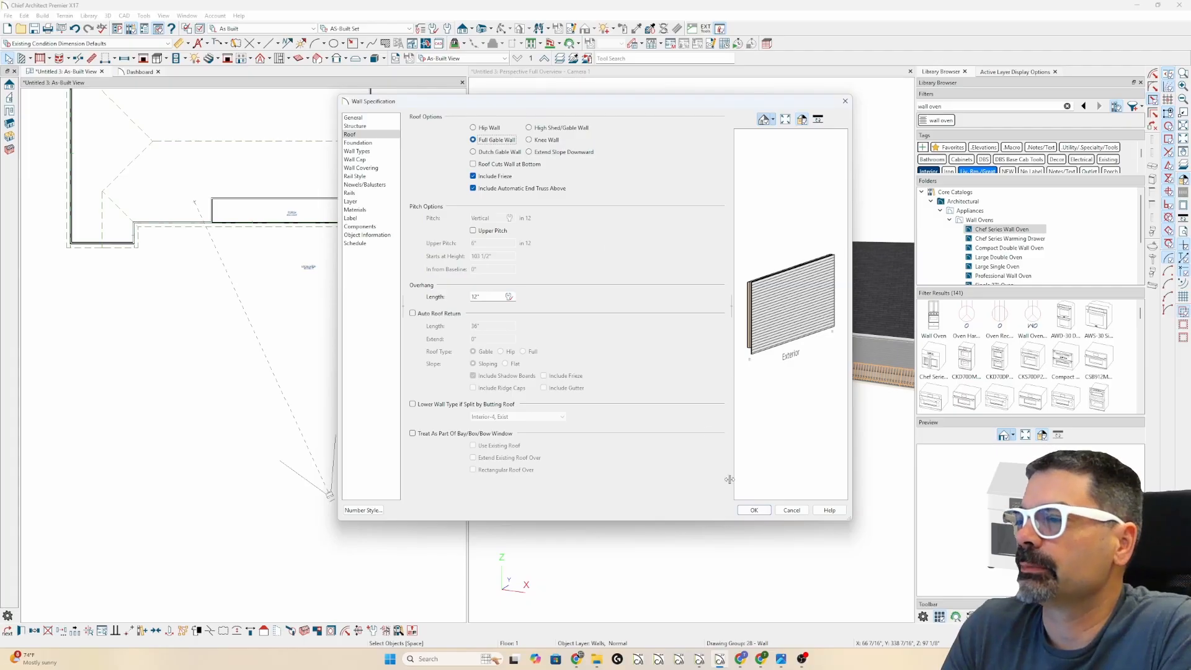
pyautogui.click(753, 510)
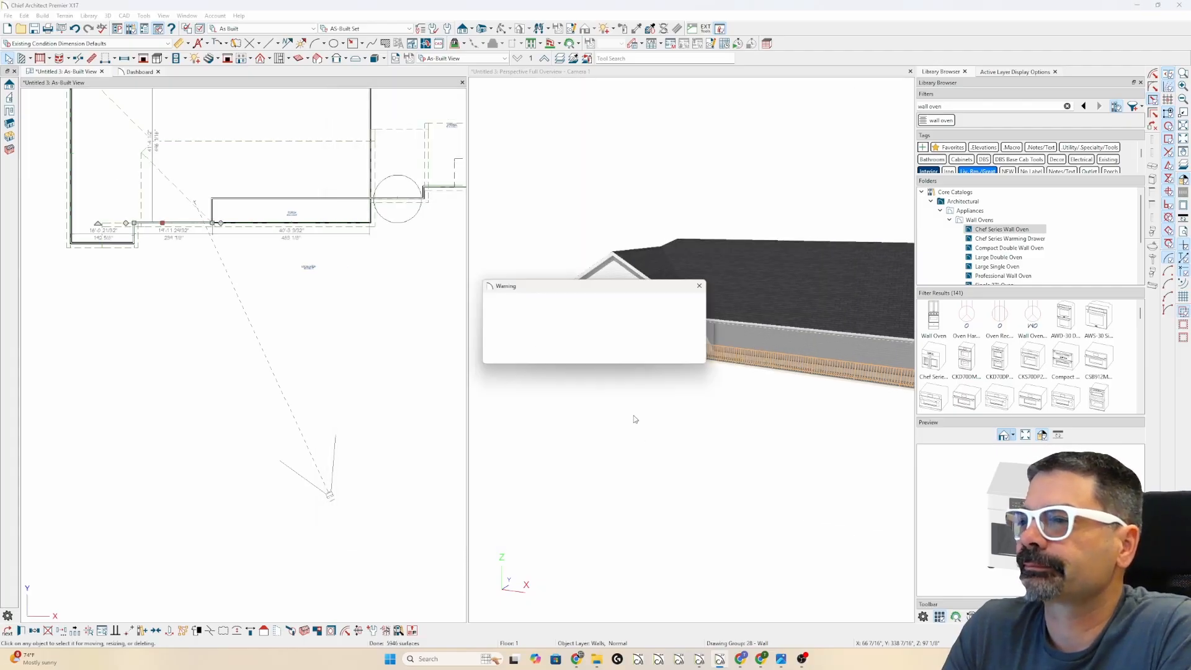
pyautogui.click(683, 356)
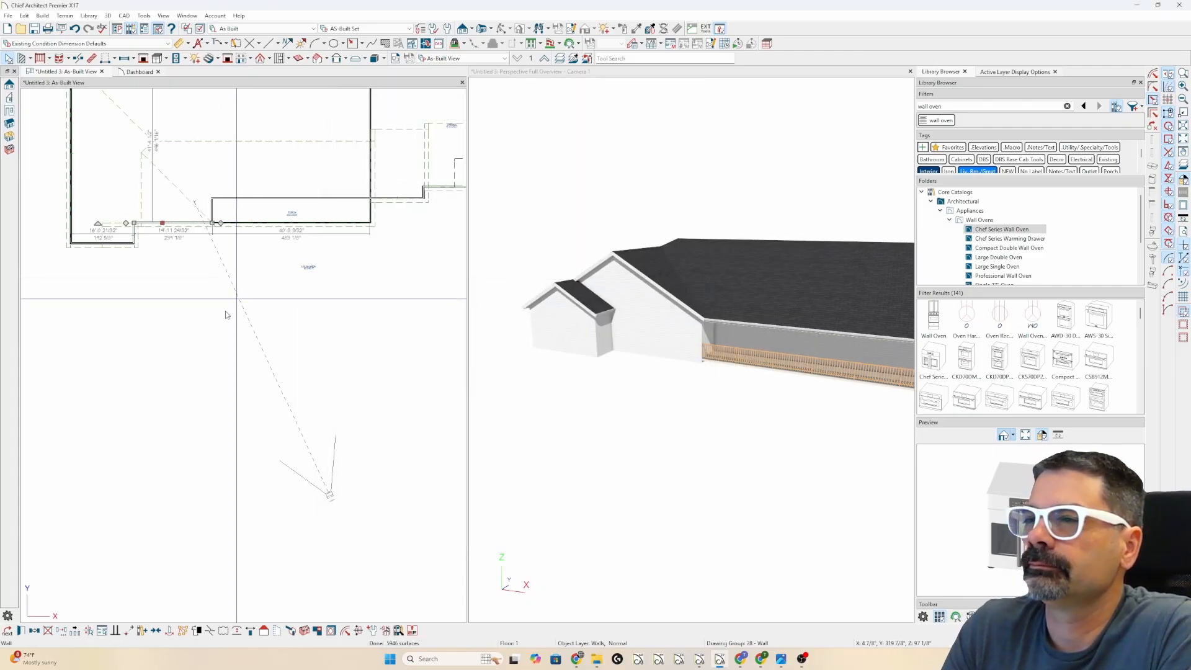
pyautogui.scroll(-5, 151, 301)
pyautogui.scroll(1, 194, 274)
pyautogui.scroll(4, 331, 234)
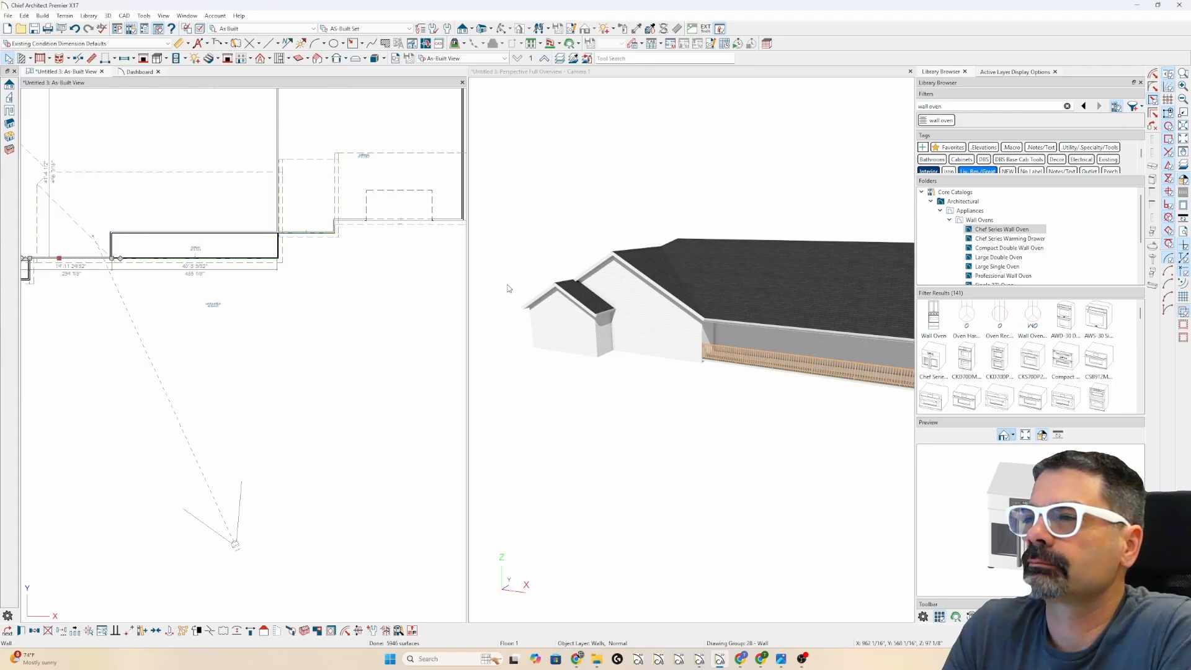
pyautogui.scroll(-3, 518, 292)
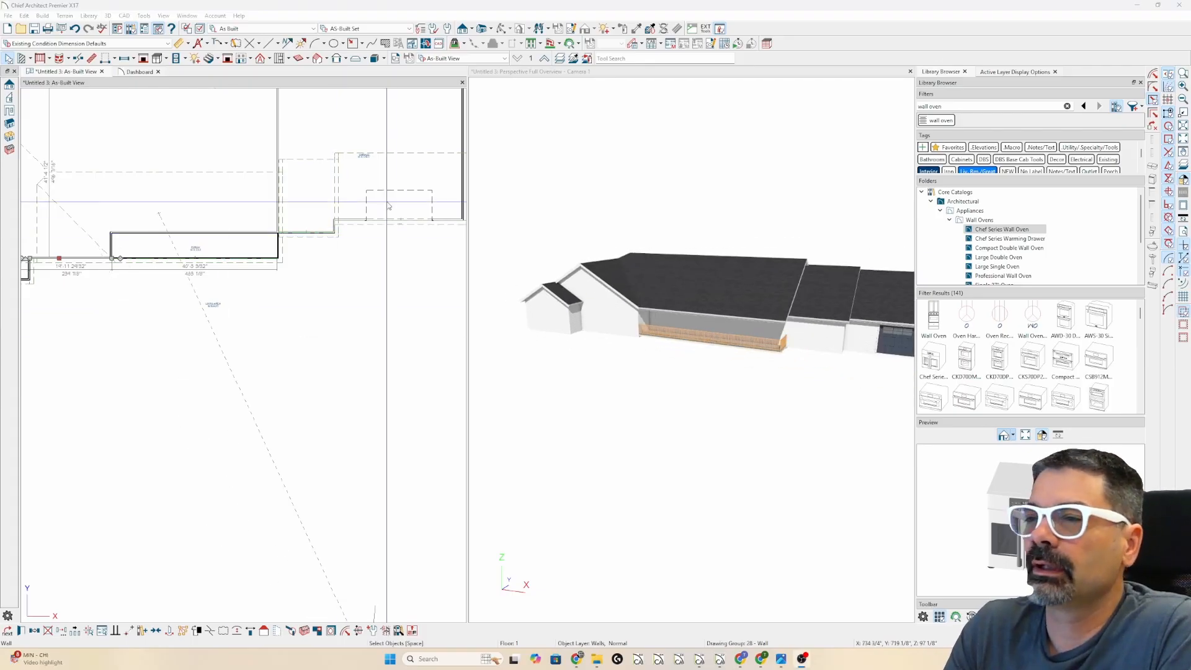
# - Extend the garage roof plane's top edge upward
pyautogui.click(338, 231)
pyautogui.scroll(3, 340, 232)
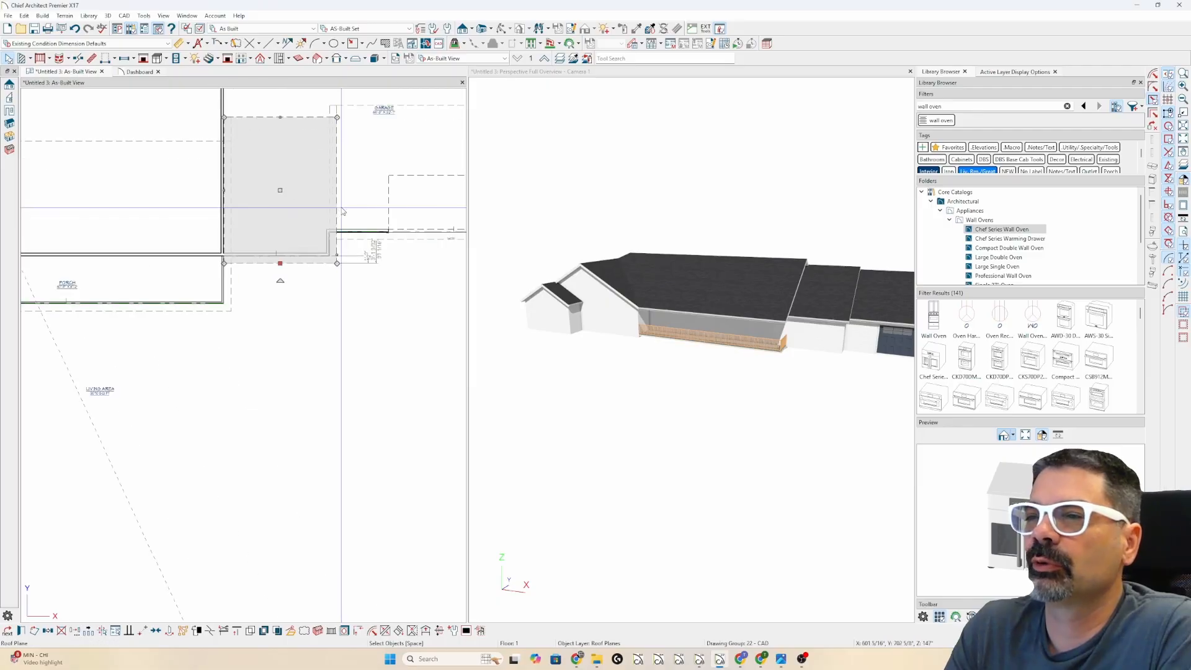
pyautogui.click(400, 632)
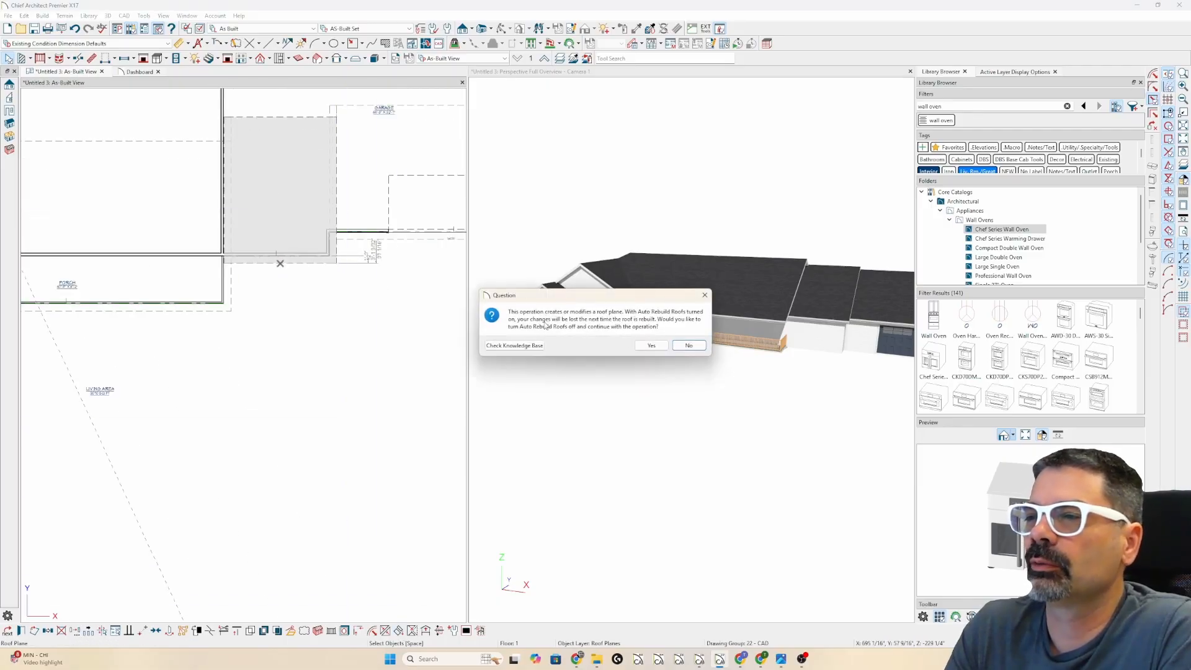
pyautogui.click(651, 346)
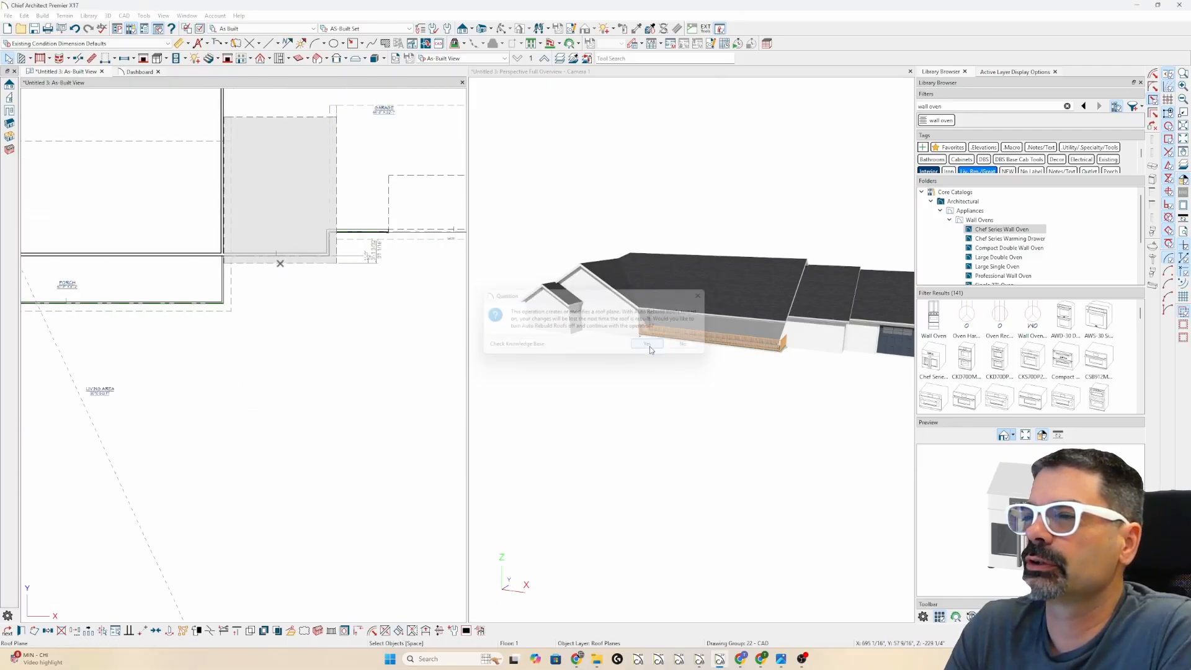
pyautogui.click(374, 242)
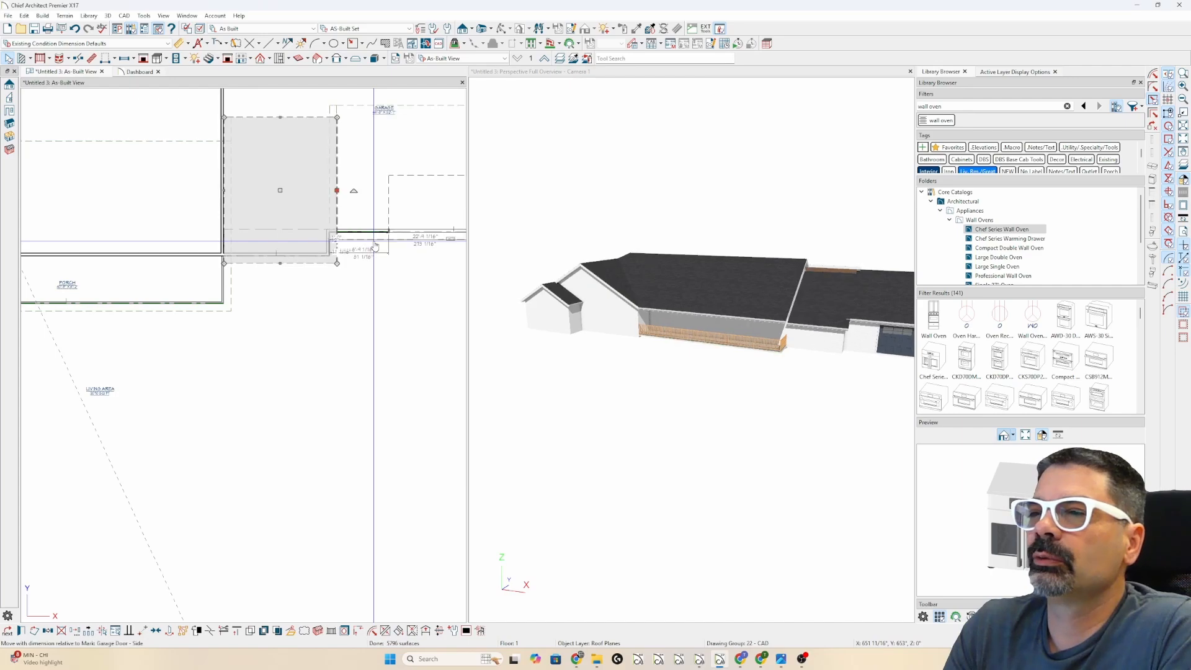
pyautogui.moveTo(285, 121)
pyautogui.mouseDown()
pyautogui.moveTo(284, 109)
pyautogui.moveTo(333, 103)
pyautogui.moveTo(286, 115)
pyautogui.moveTo(282, 104)
pyautogui.mouseUp()
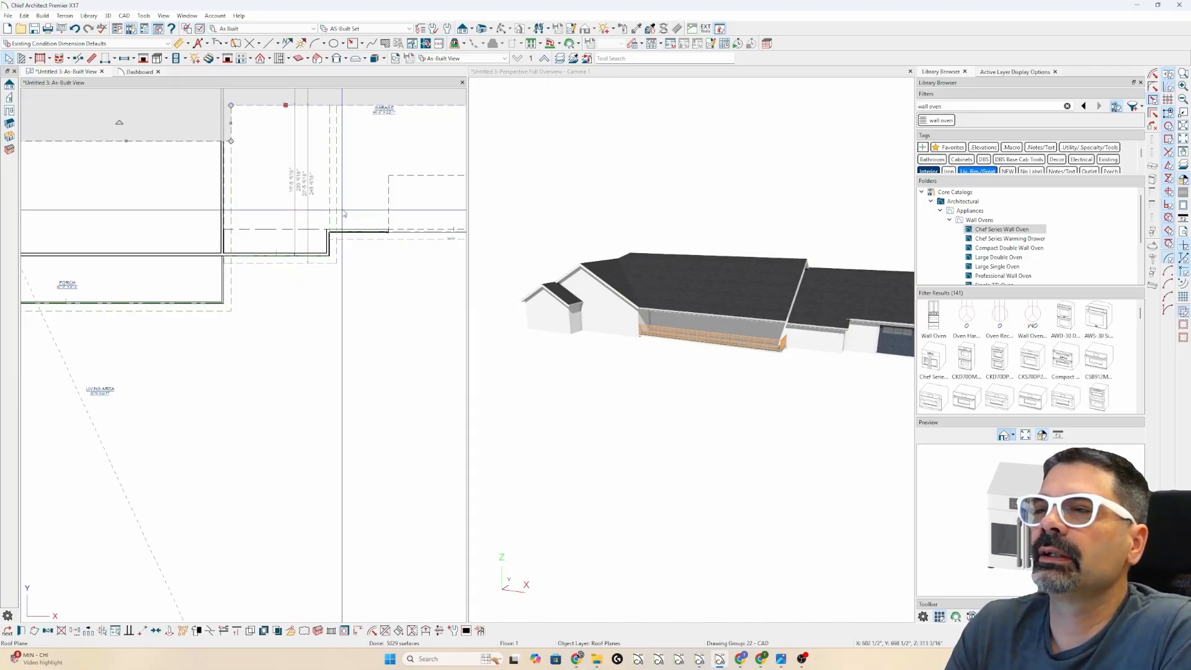
# - Merge the garage and neighbouring roof planes with Union Polylines, not retaining the originals
pyautogui.press('Escape')
pyautogui.moveTo(349, 179); pyautogui.dragTo(304, 161)
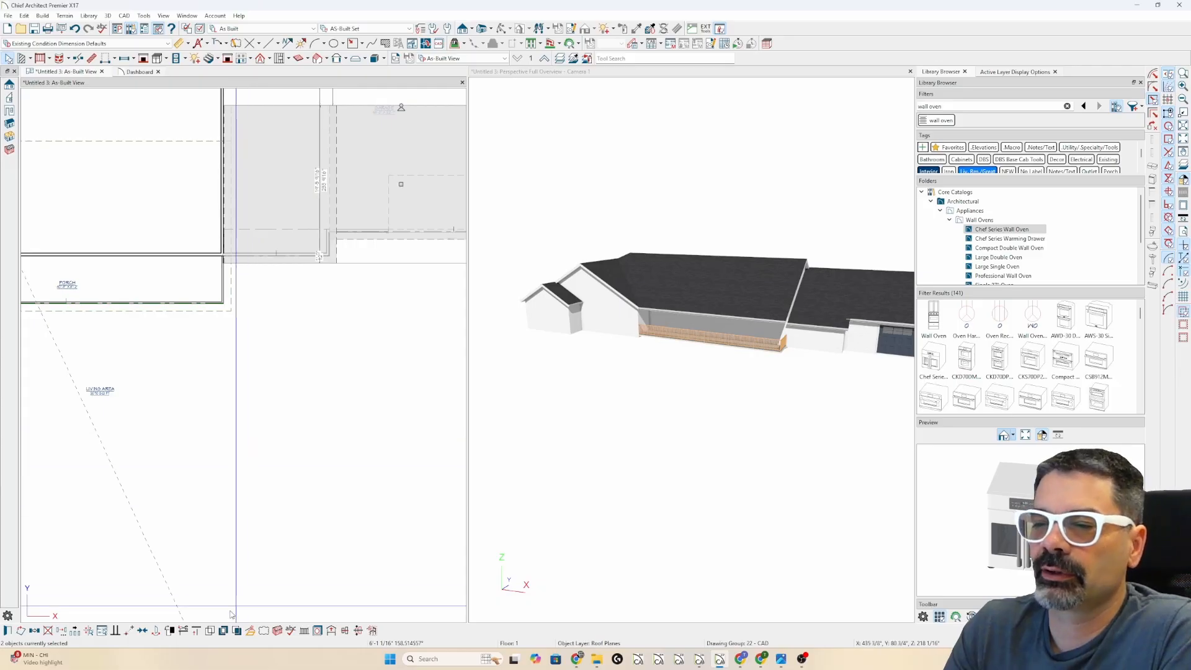
pyautogui.click(213, 629)
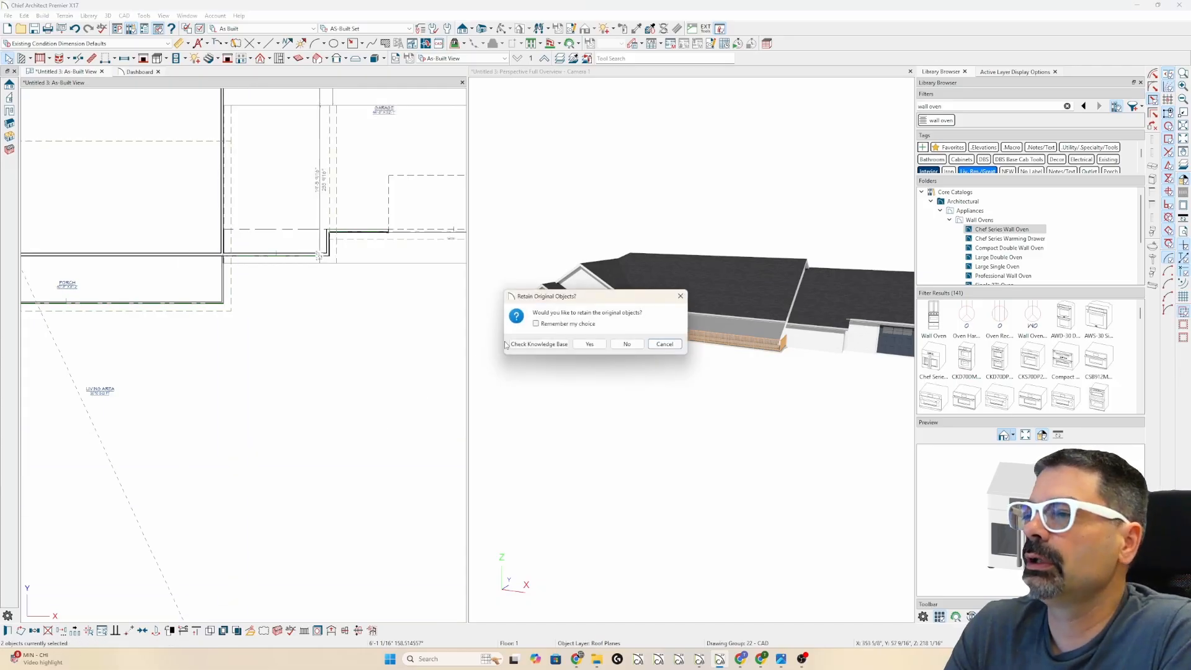
pyautogui.click(625, 343)
pyautogui.scroll(-5, 401, 330)
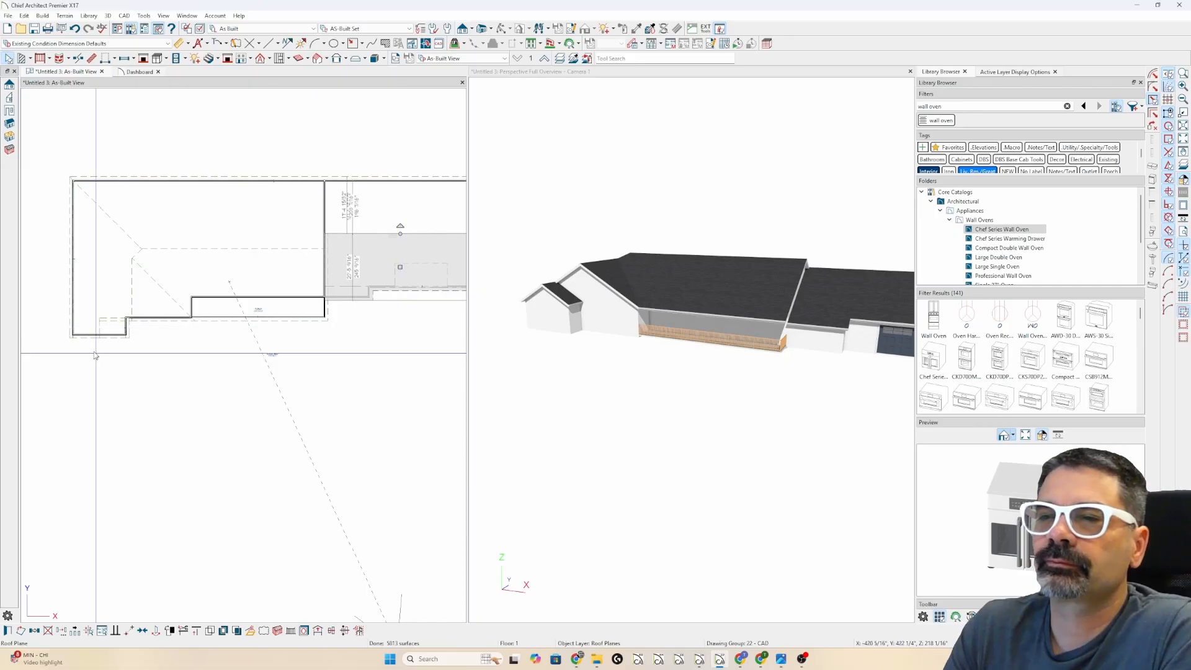
pyautogui.scroll(3, 93, 353)
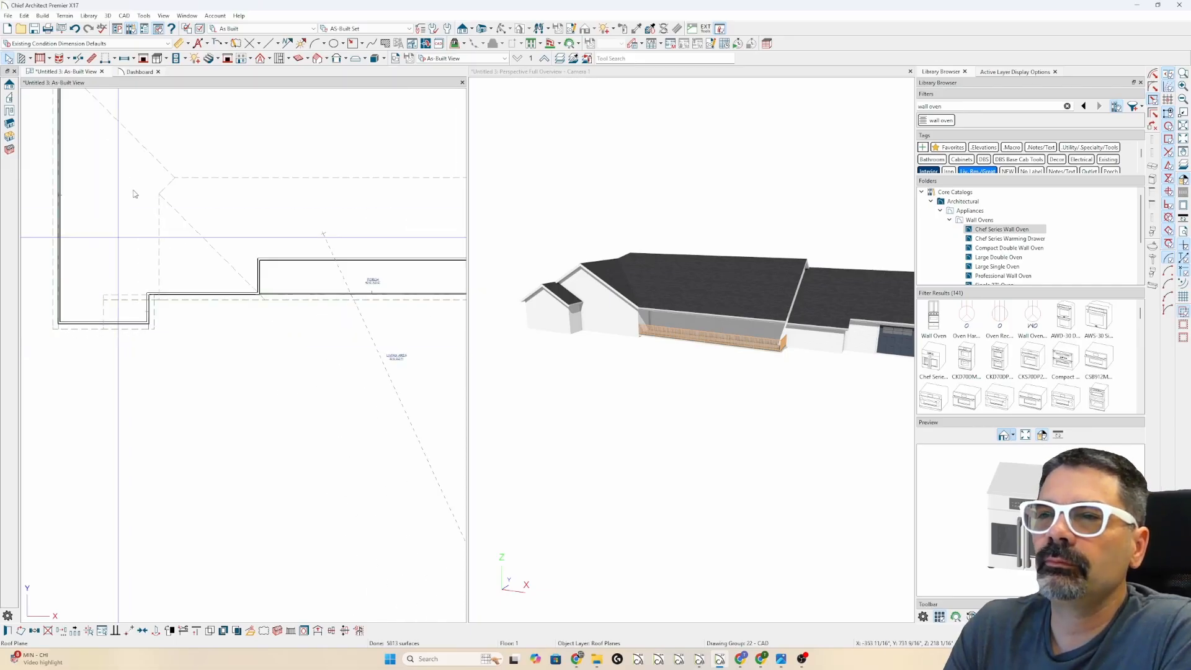
# - Rebuild the roof from the Build Roof settings and switch to the Draw Roof Plane tool
pyautogui.click(271, 60)
pyautogui.press('Return')
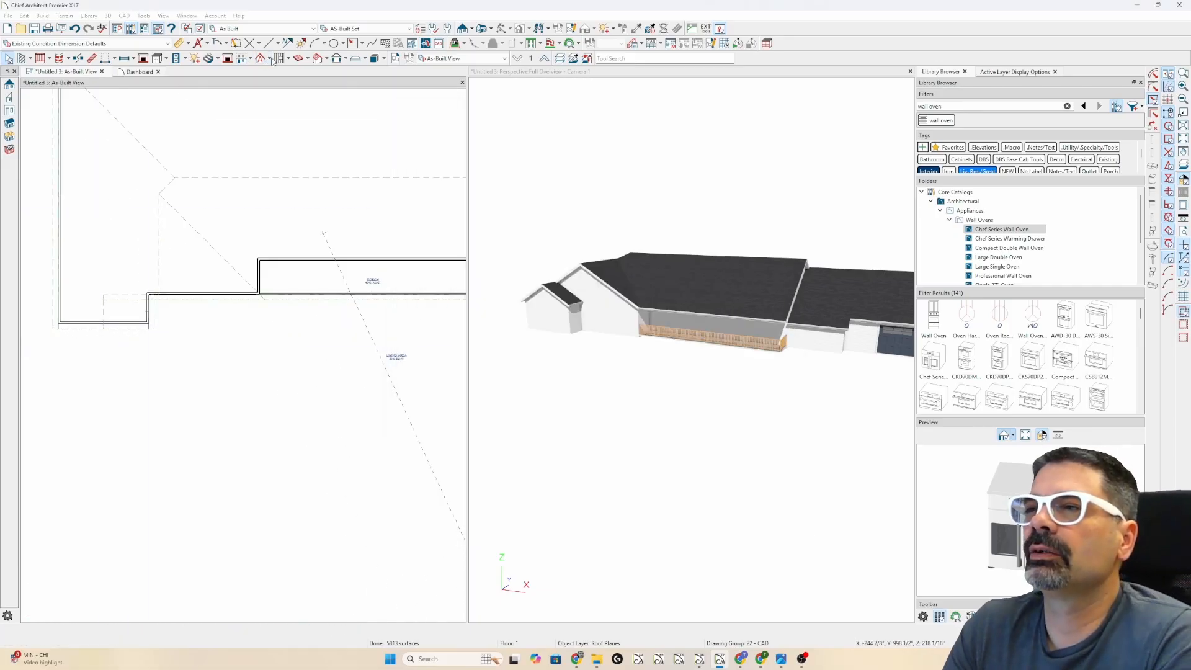
pyautogui.click(271, 61)
pyautogui.click(276, 80)
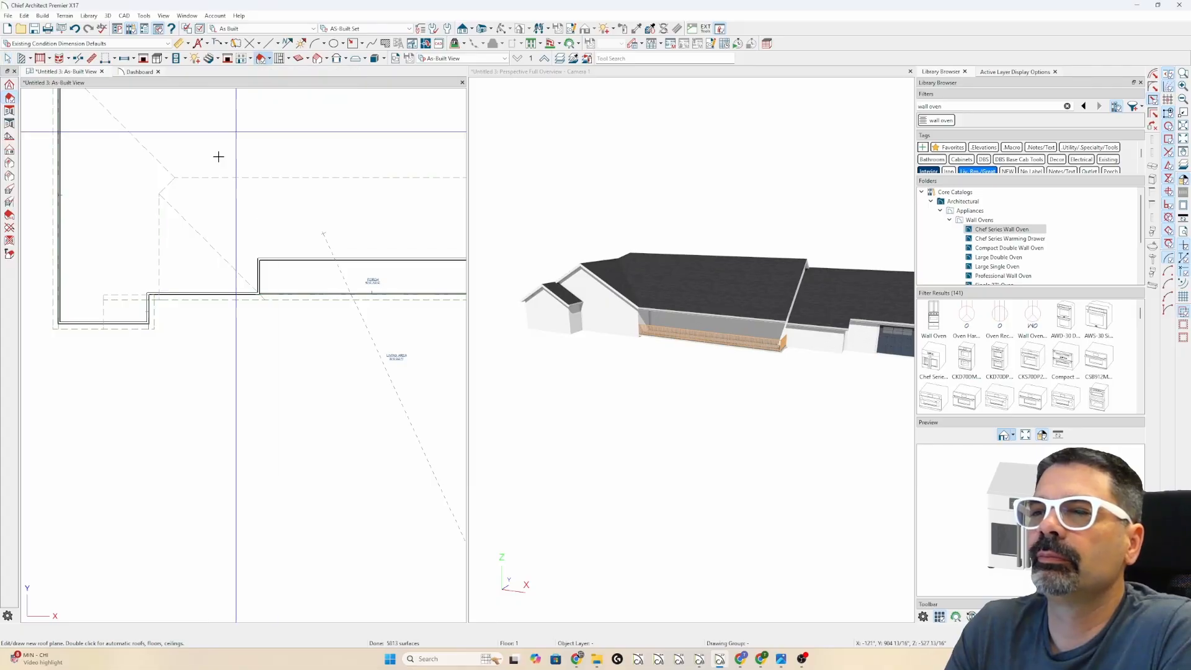
pyautogui.scroll(3, 131, 324)
pyautogui.scroll(2, 184, 273)
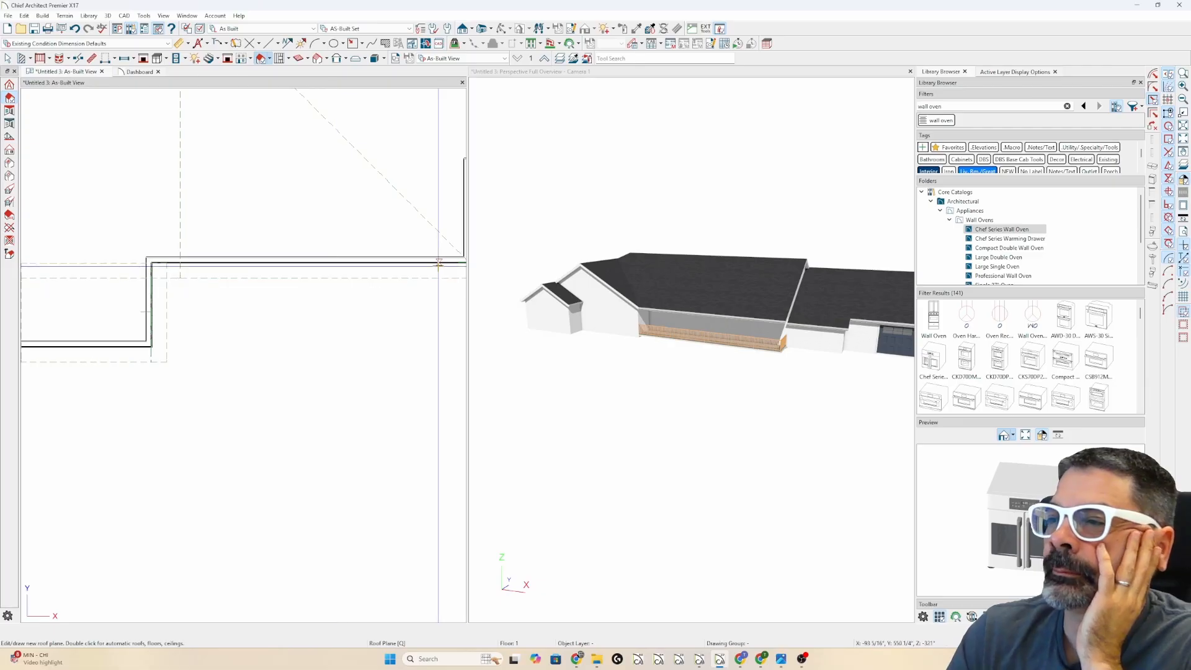
pyautogui.scroll(2, 550, 253)
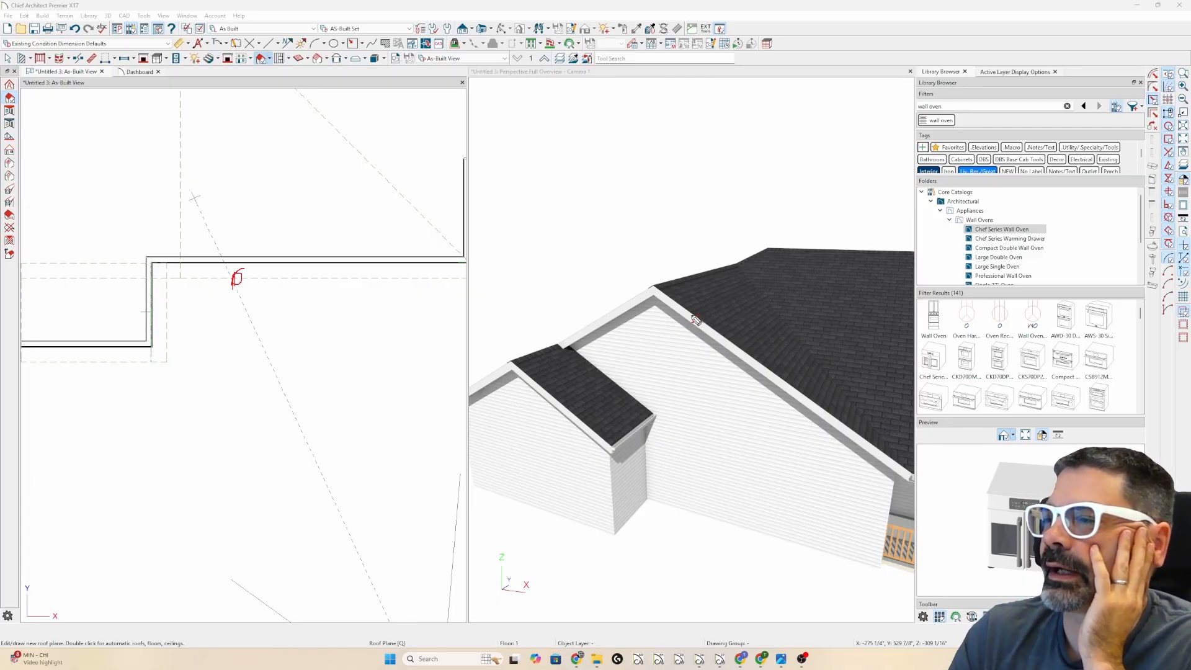
# - Draw a new roof plane with its baseline along the gable wall and set its extent
pyautogui.moveTo(686, 318); pyautogui.dragTo(633, 315)
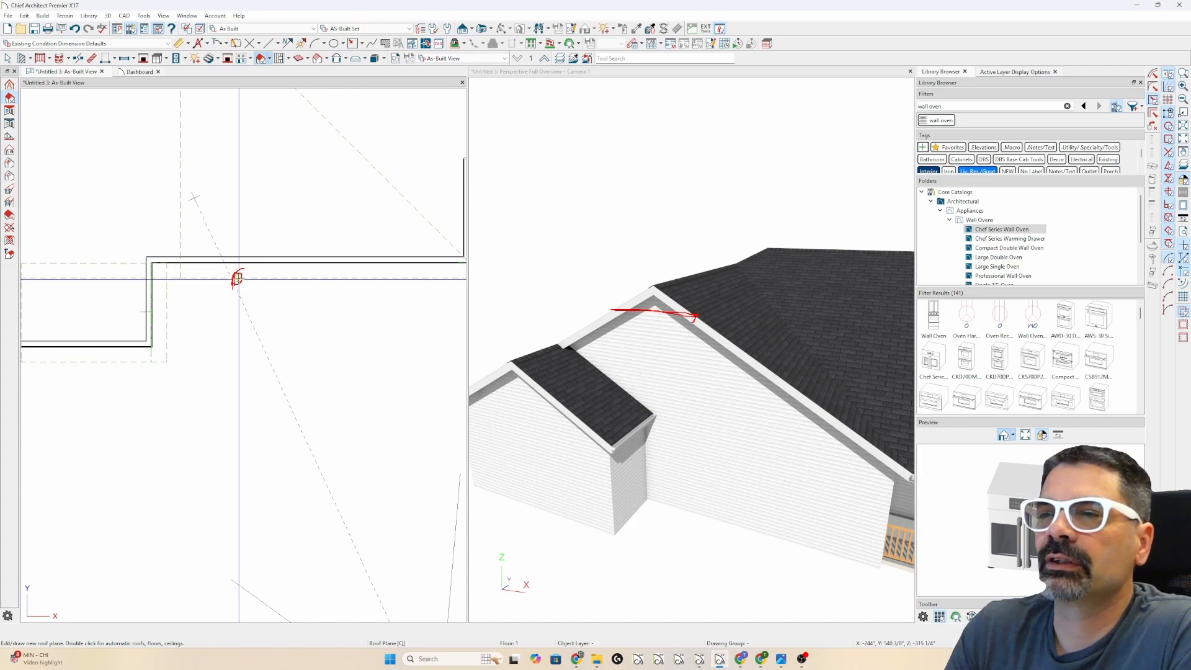
pyautogui.moveTo(239, 279); pyautogui.dragTo(123, 285)
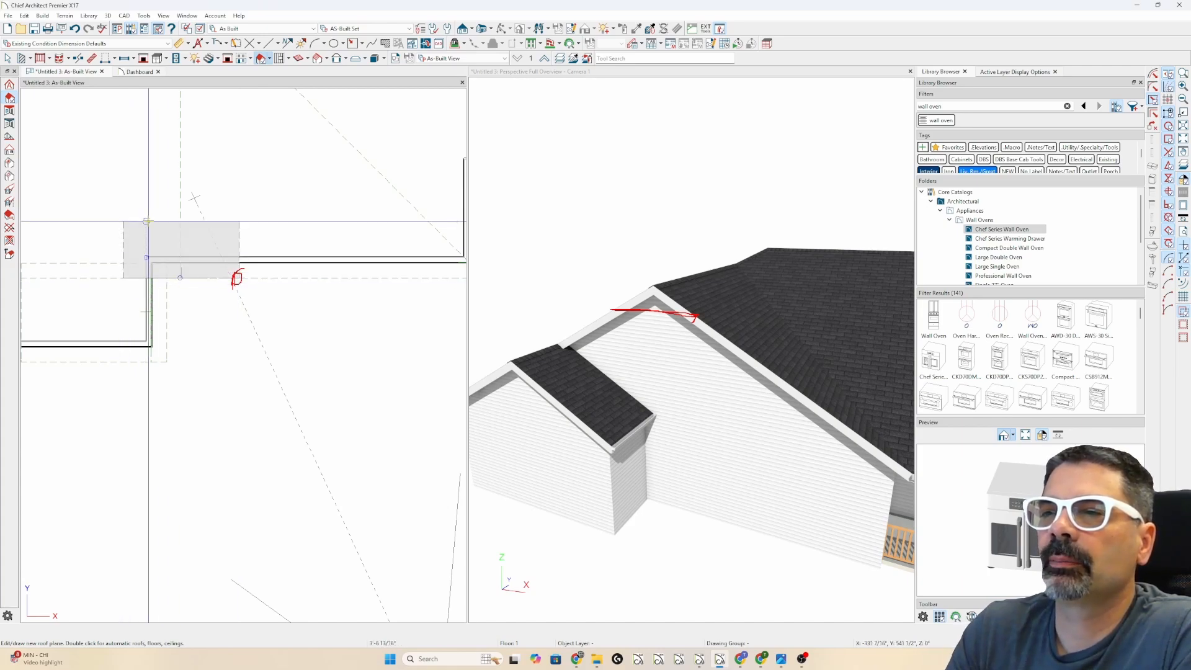
pyautogui.click(146, 212)
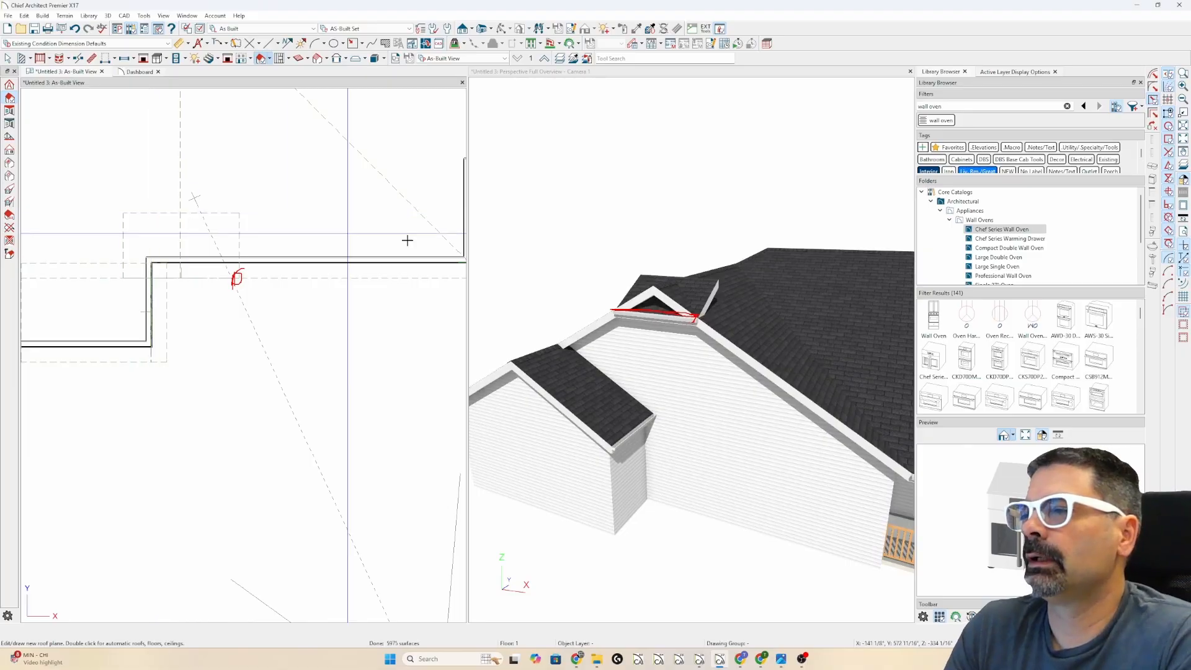
pyautogui.click(713, 324)
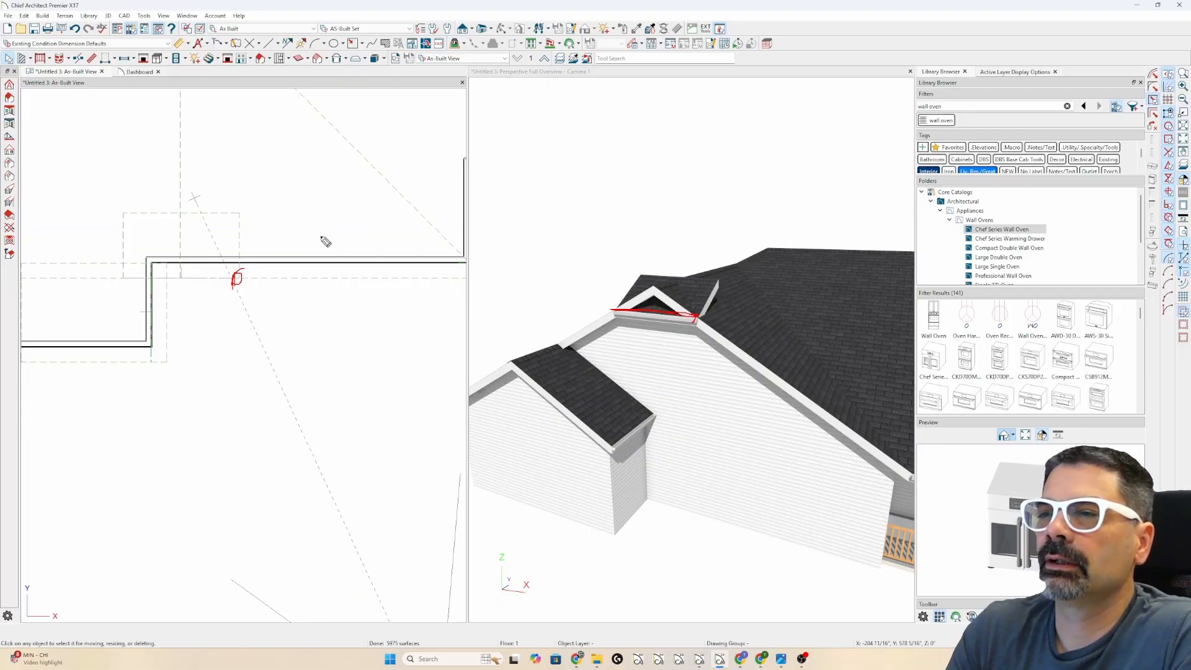
pyautogui.press('Escape')
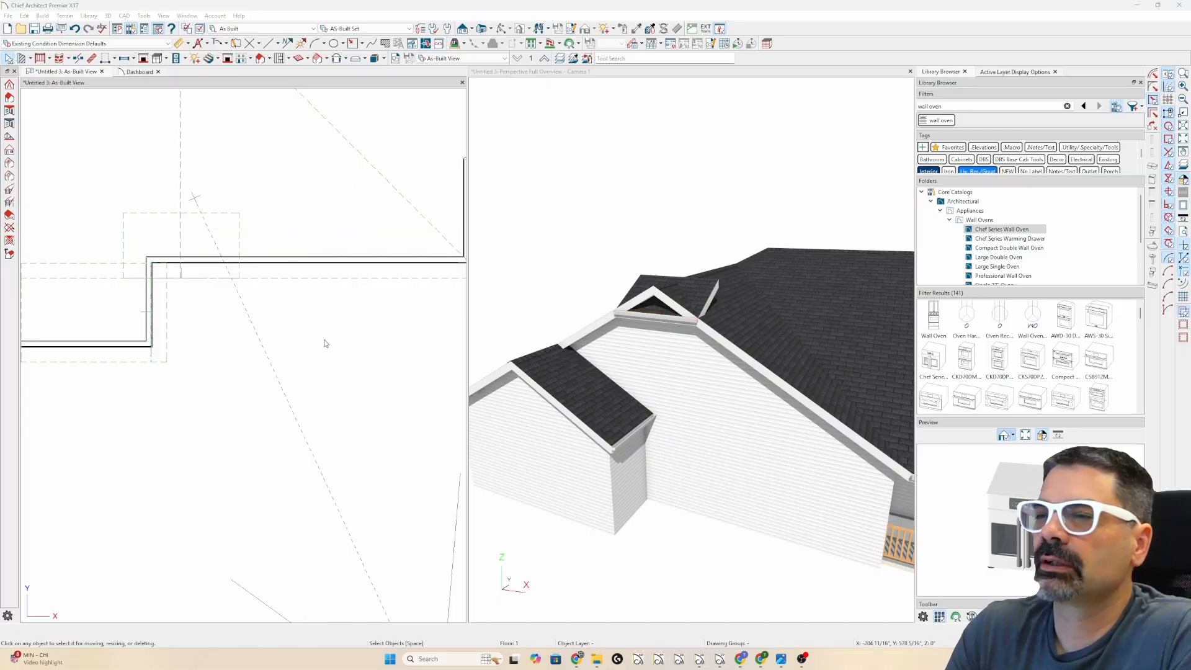
# - Add a break to the large roof plane's edge and pull the new corner upward
pyautogui.click(251, 278)
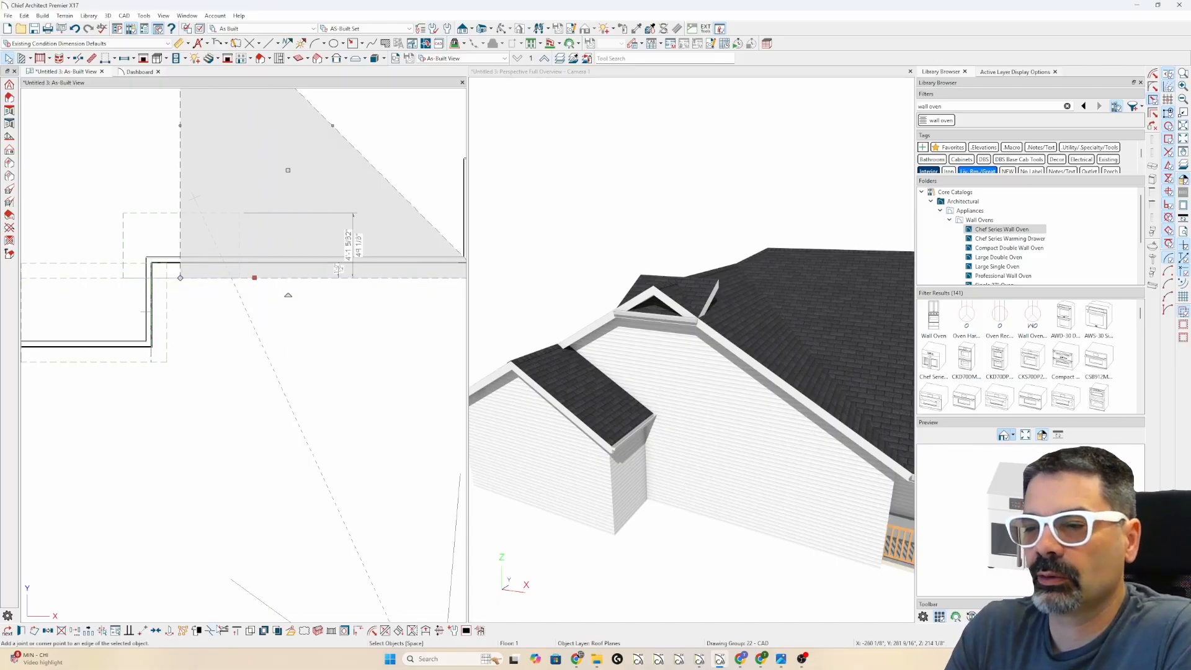
pyautogui.click(212, 633)
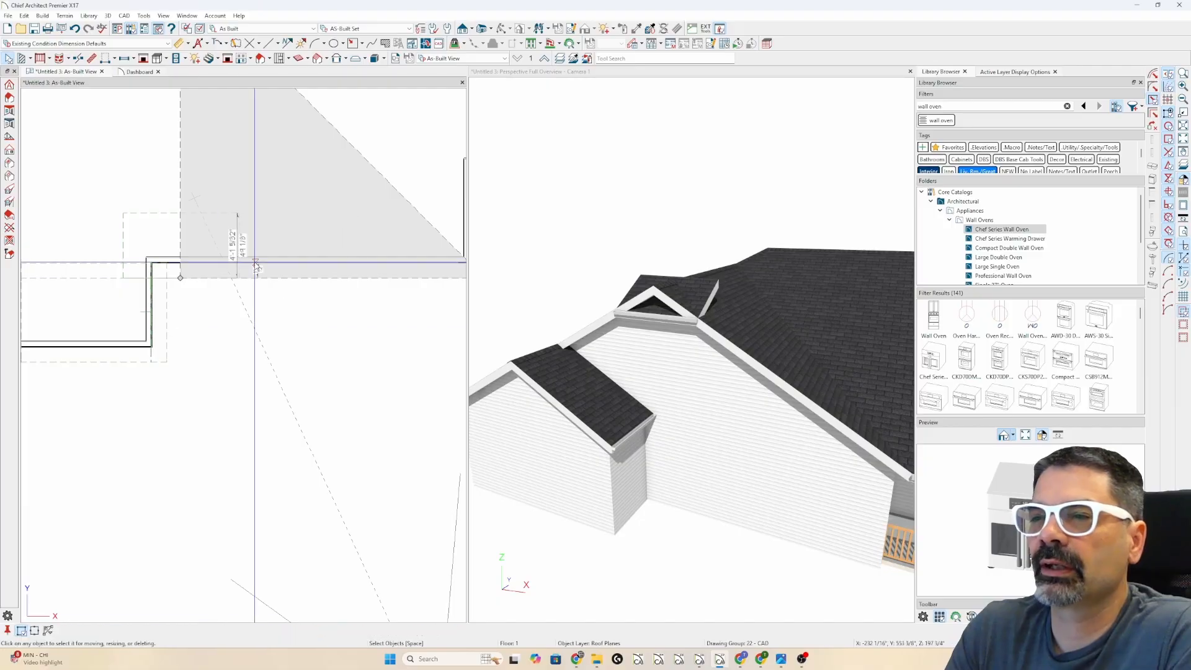
pyautogui.click(240, 278)
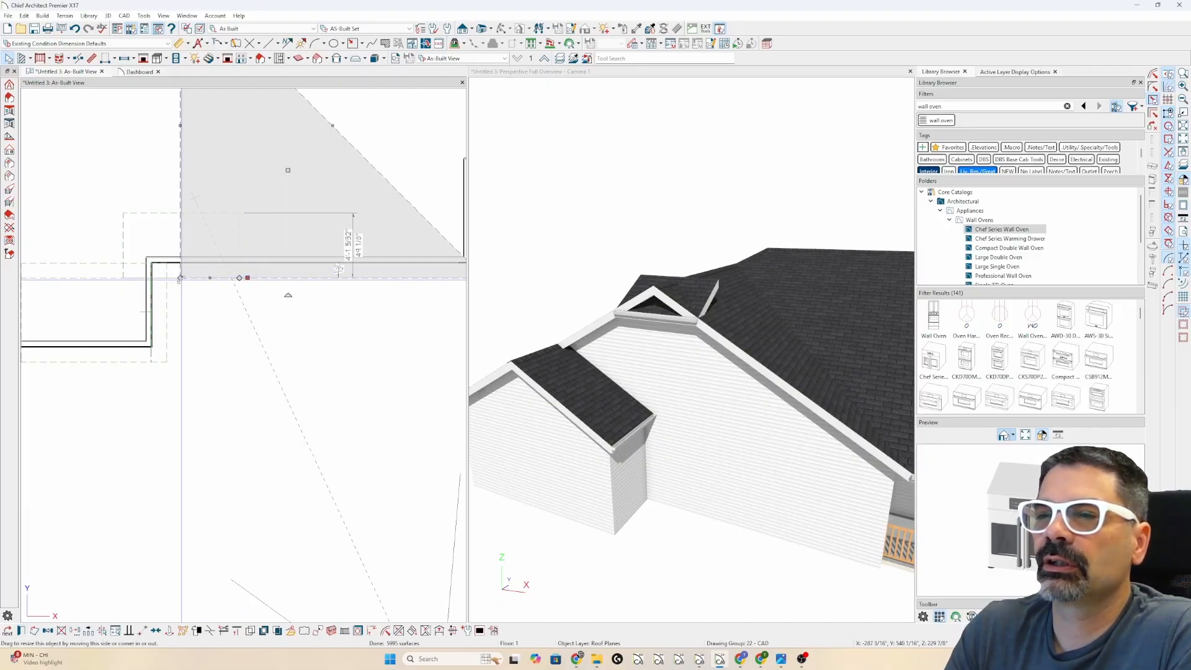
pyautogui.moveTo(181, 278); pyautogui.dragTo(180, 199)
# - Stretch the left roof plane's edge to the new corner point
pyautogui.click(94, 279)
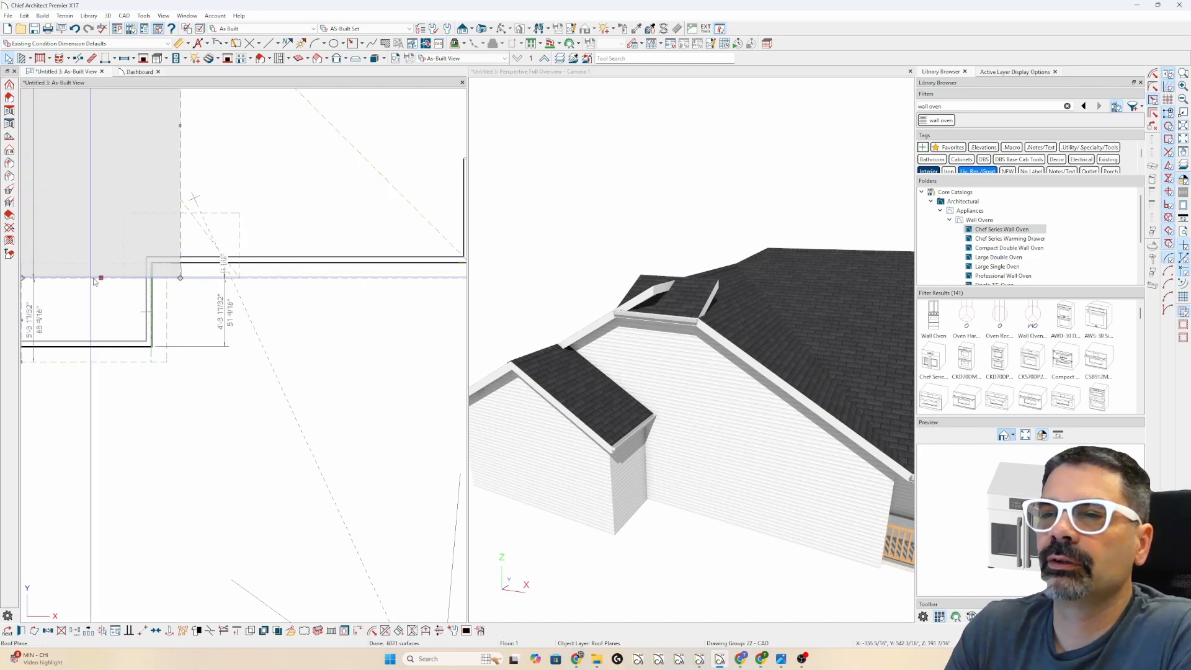
pyautogui.moveTo(99, 278); pyautogui.dragTo(181, 199)
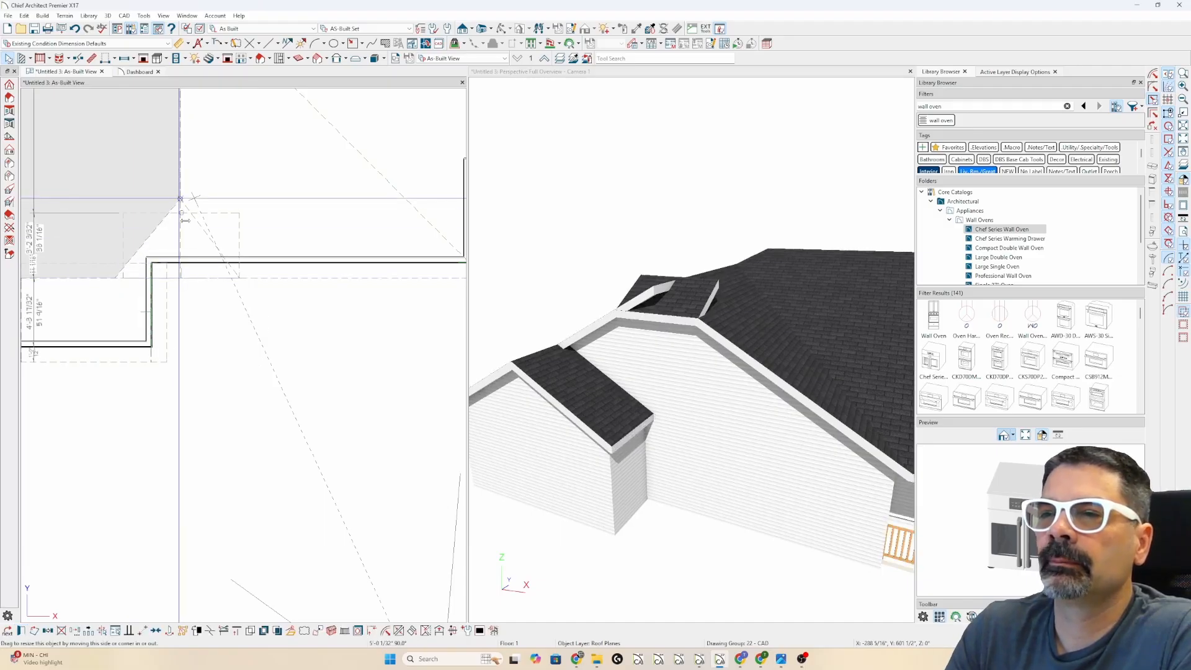
pyautogui.click(217, 215)
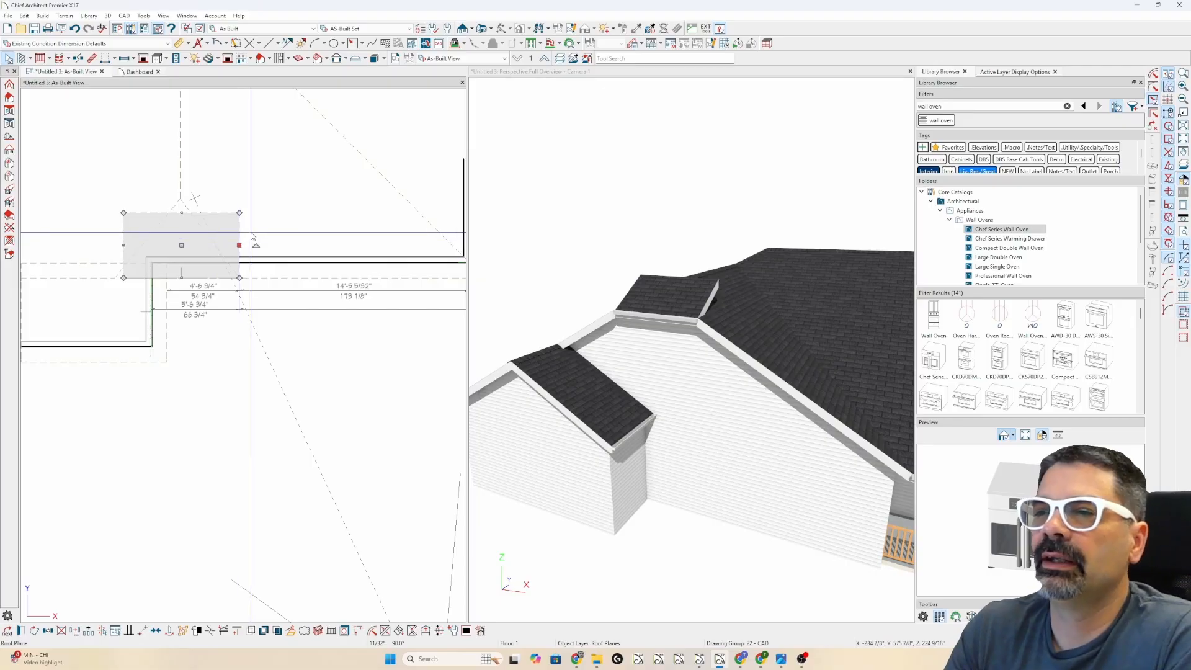
pyautogui.press('Escape')
pyautogui.scroll(2, 184, 230)
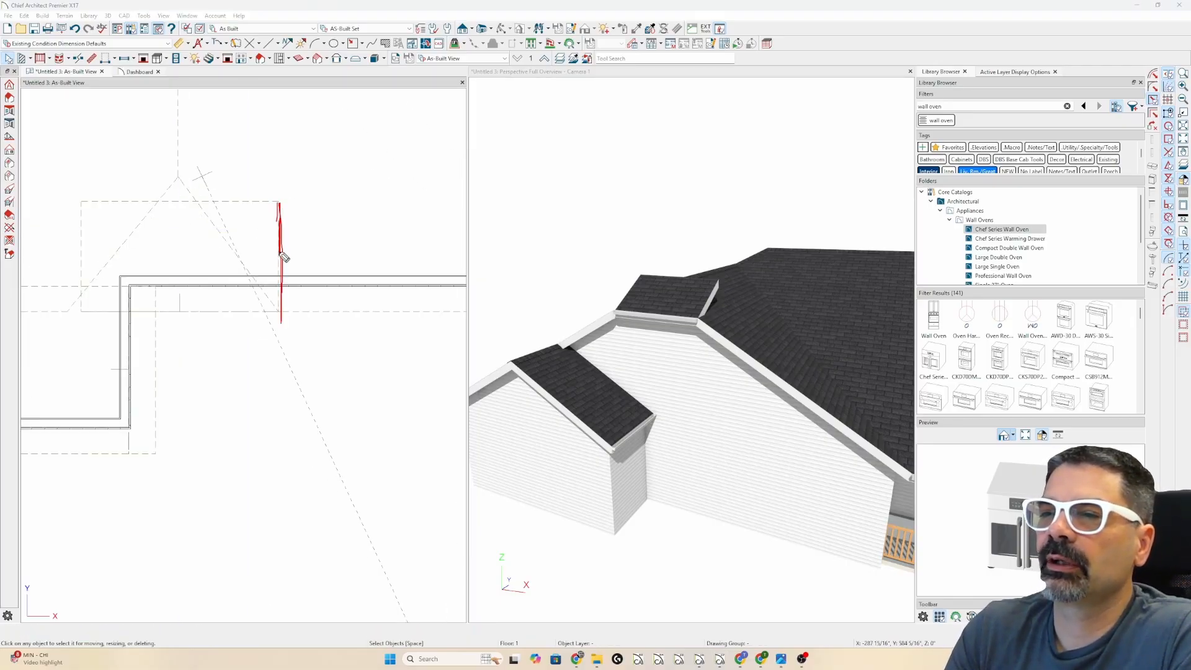
# - Angle the small roof plane's right edge diagonally along the annotated roof slope
pyautogui.moveTo(193, 211); pyautogui.dragTo(260, 297)
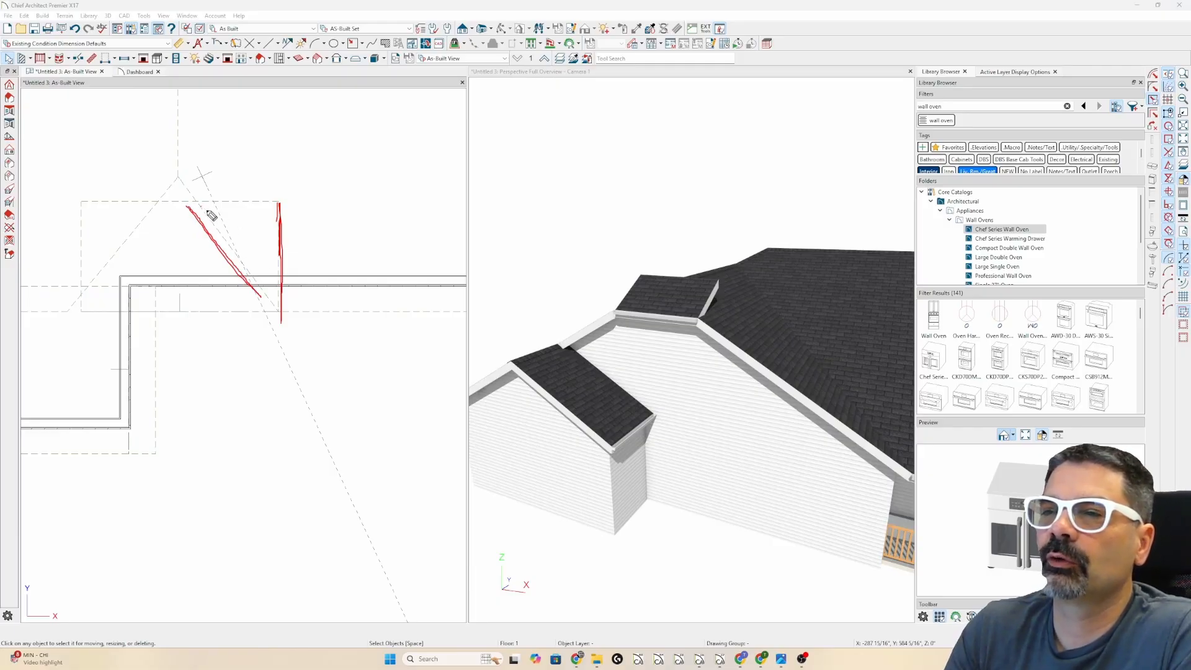
pyautogui.moveTo(202, 207); pyautogui.dragTo(258, 288)
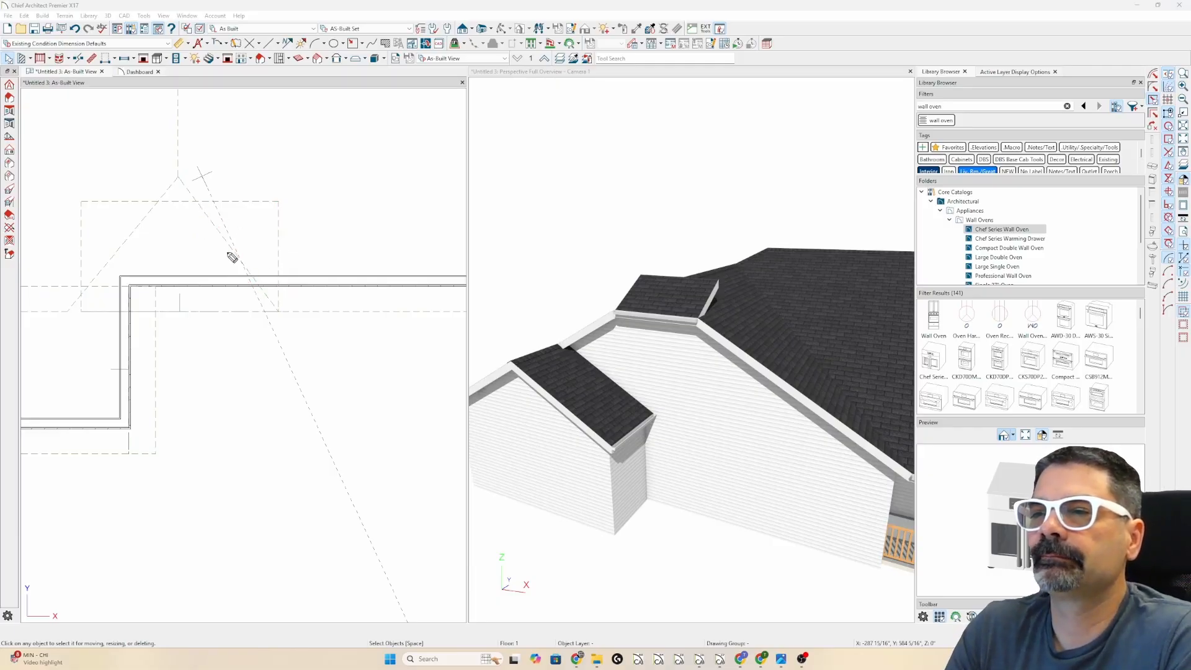
pyautogui.click(278, 256)
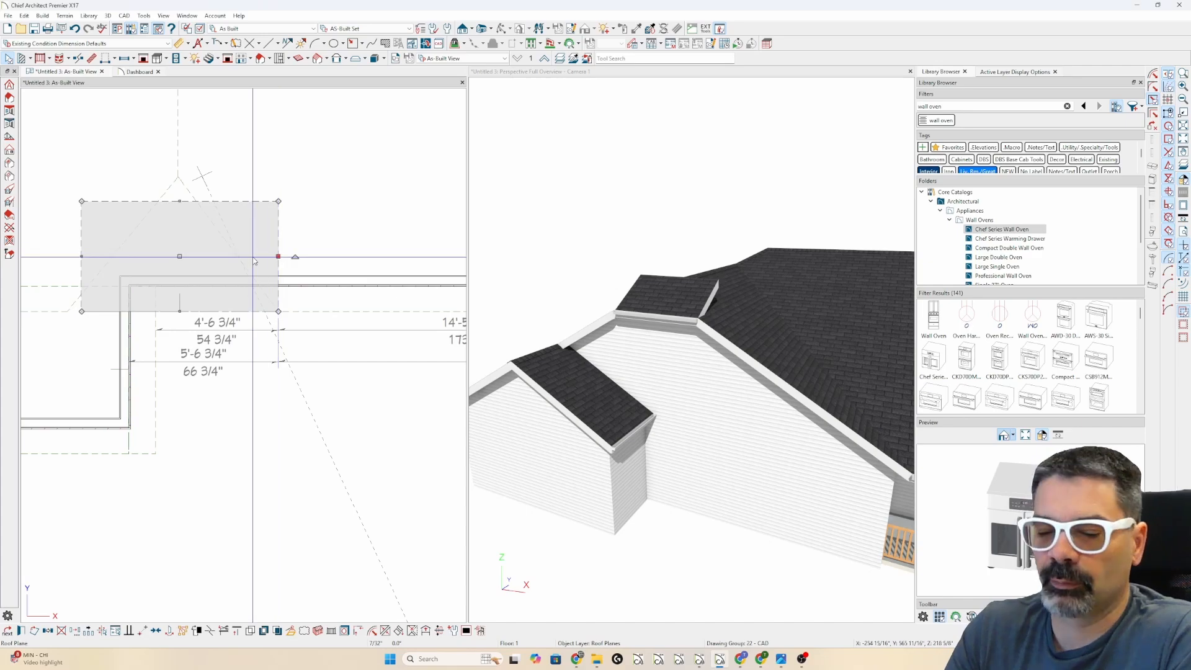
pyautogui.moveTo(277, 256); pyautogui.dragTo(231, 263)
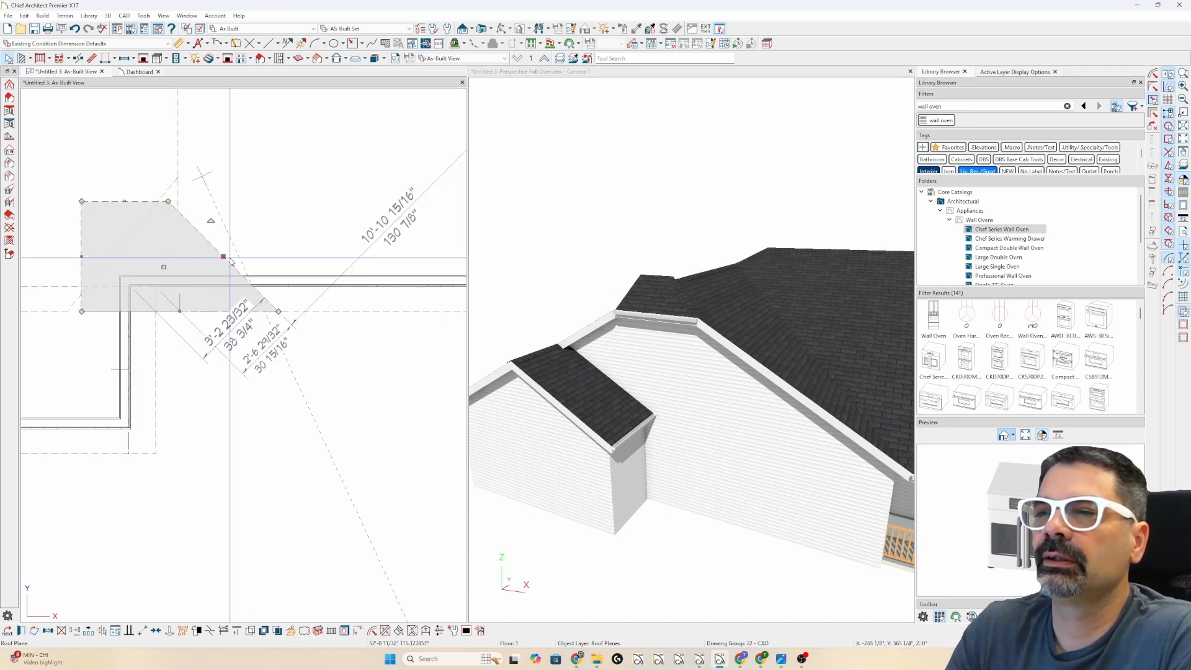
# - Join the small roof plane's left edge to the adjoining roof plane
pyautogui.click(80, 256)
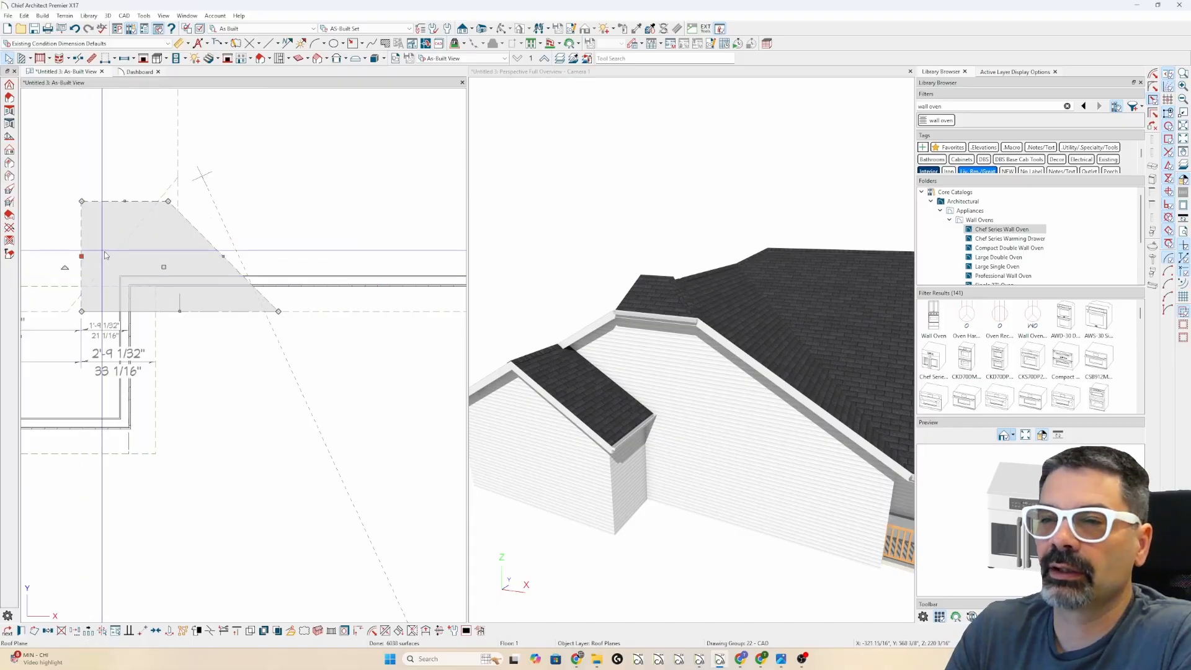
pyautogui.press('j')
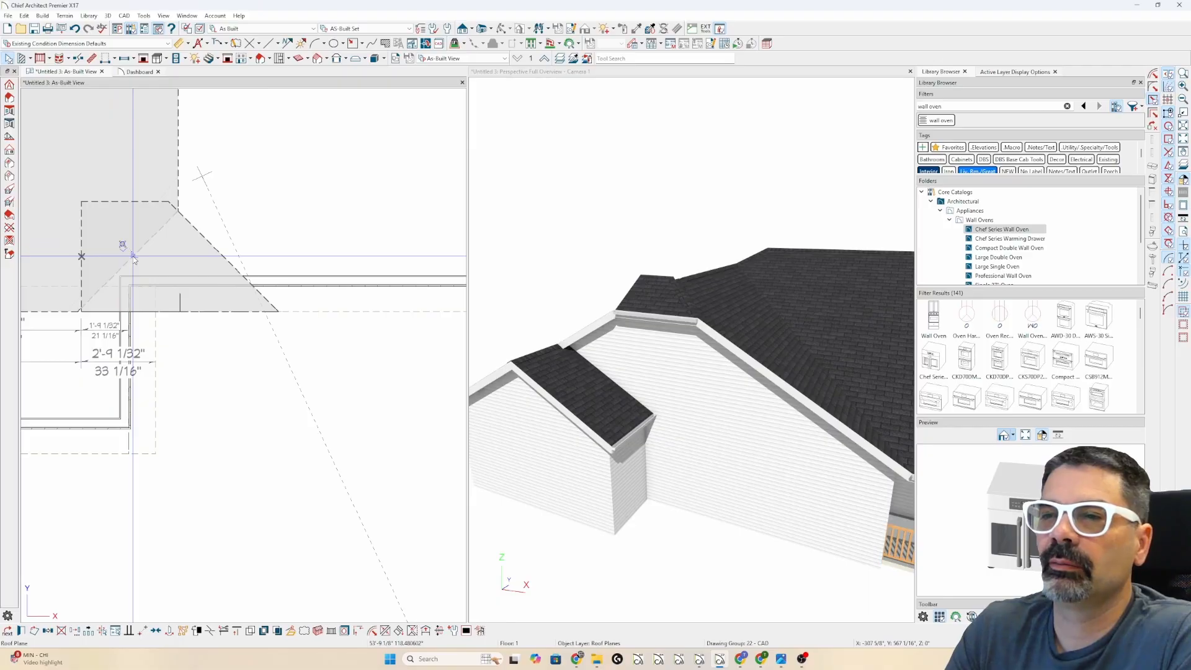
pyautogui.click(133, 256)
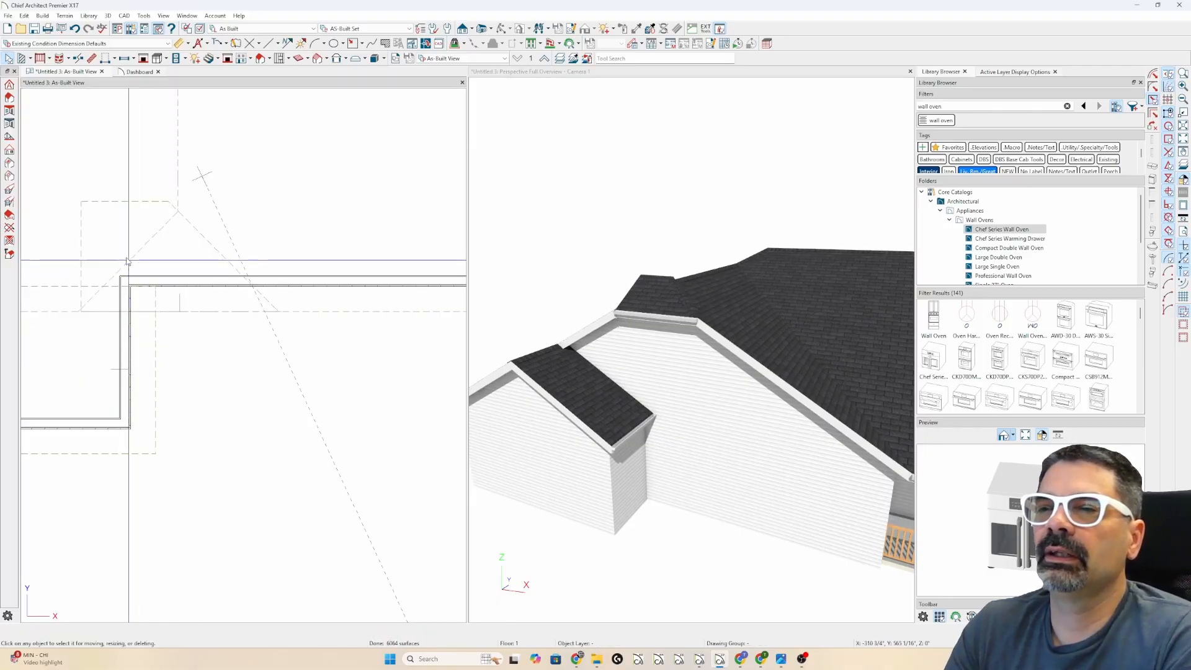
pyautogui.click(112, 201)
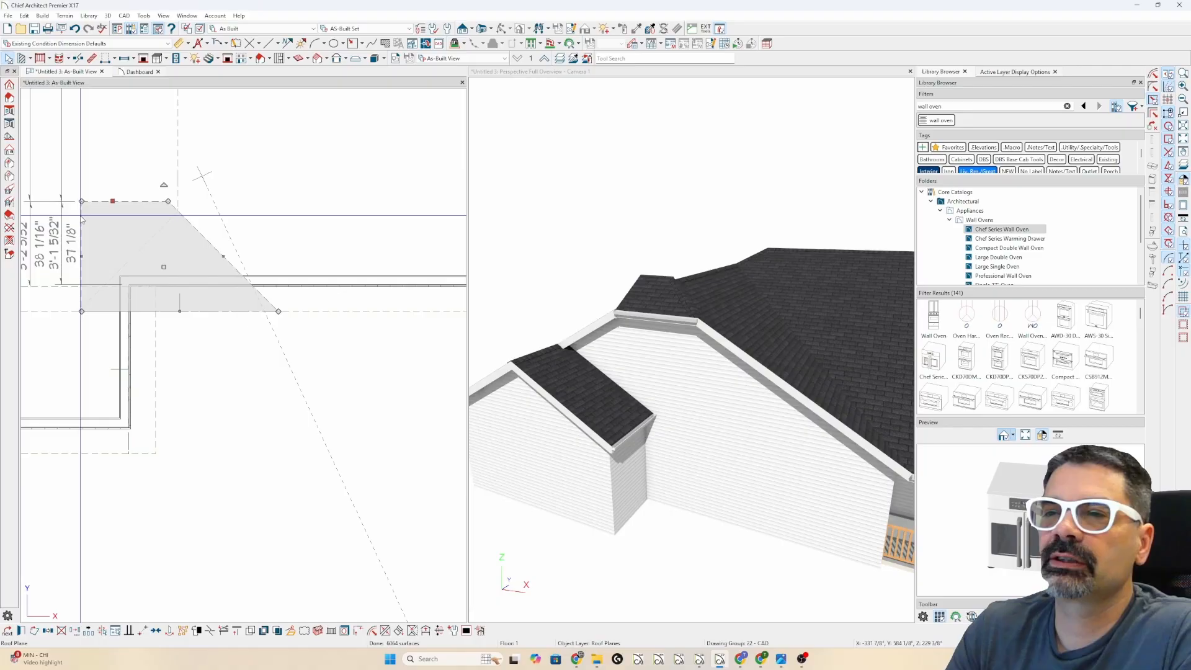
pyautogui.click(86, 255)
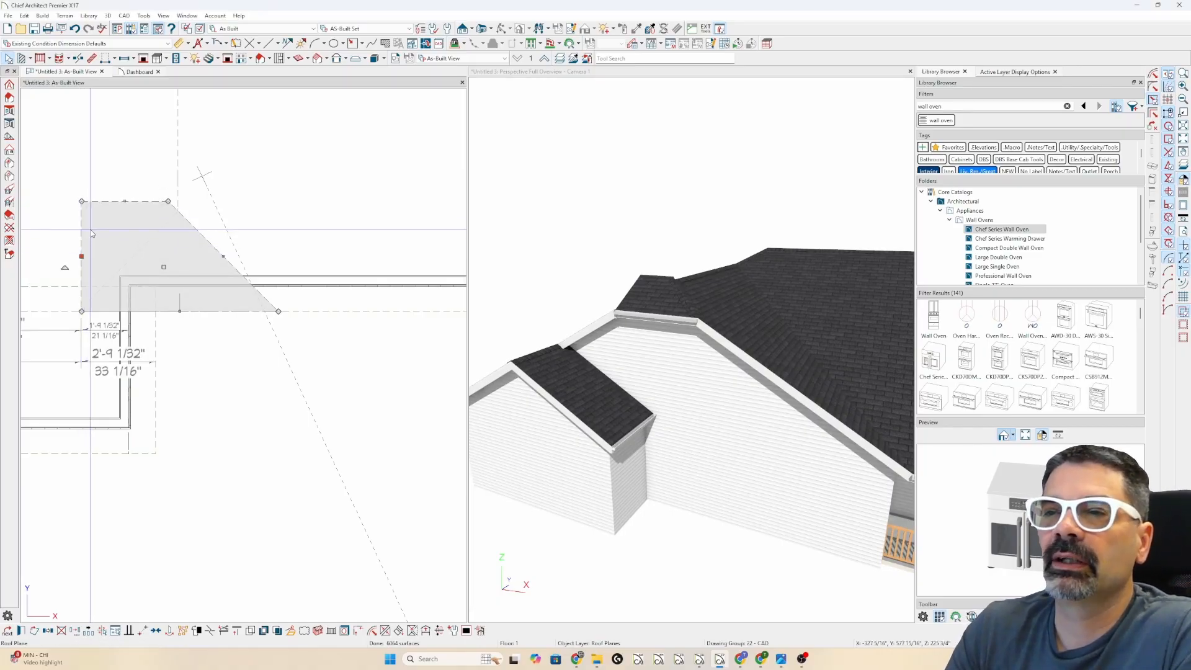
pyautogui.press('Escape')
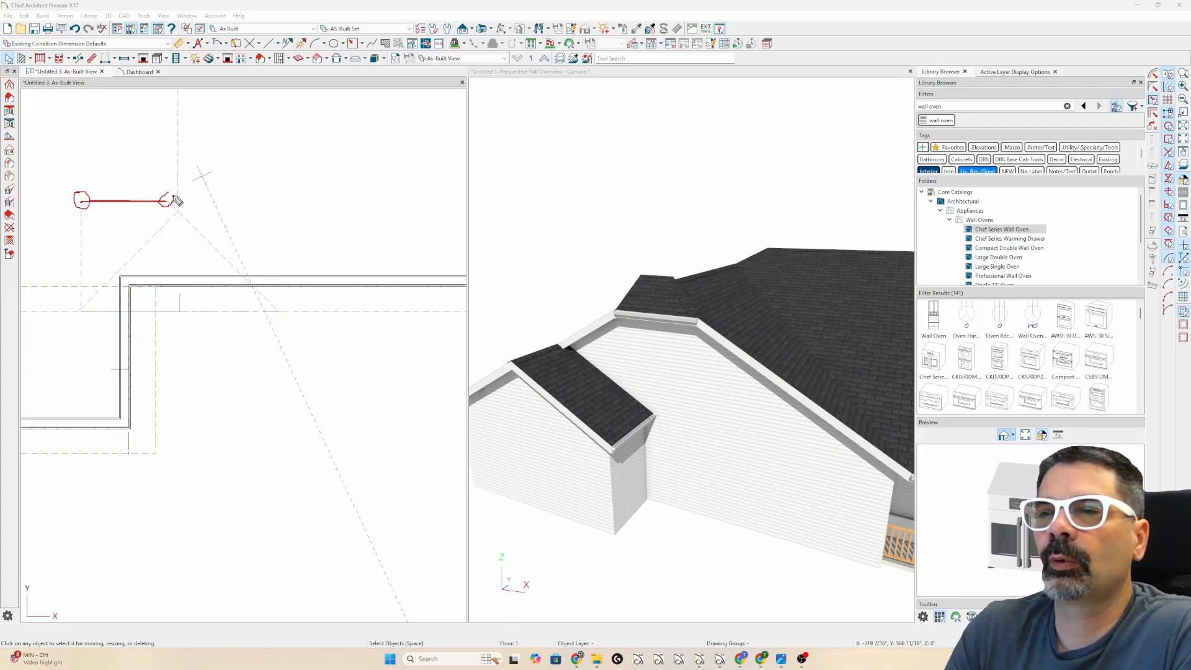
# - Lower the small return roof plane's top edge
pyautogui.click(120, 201)
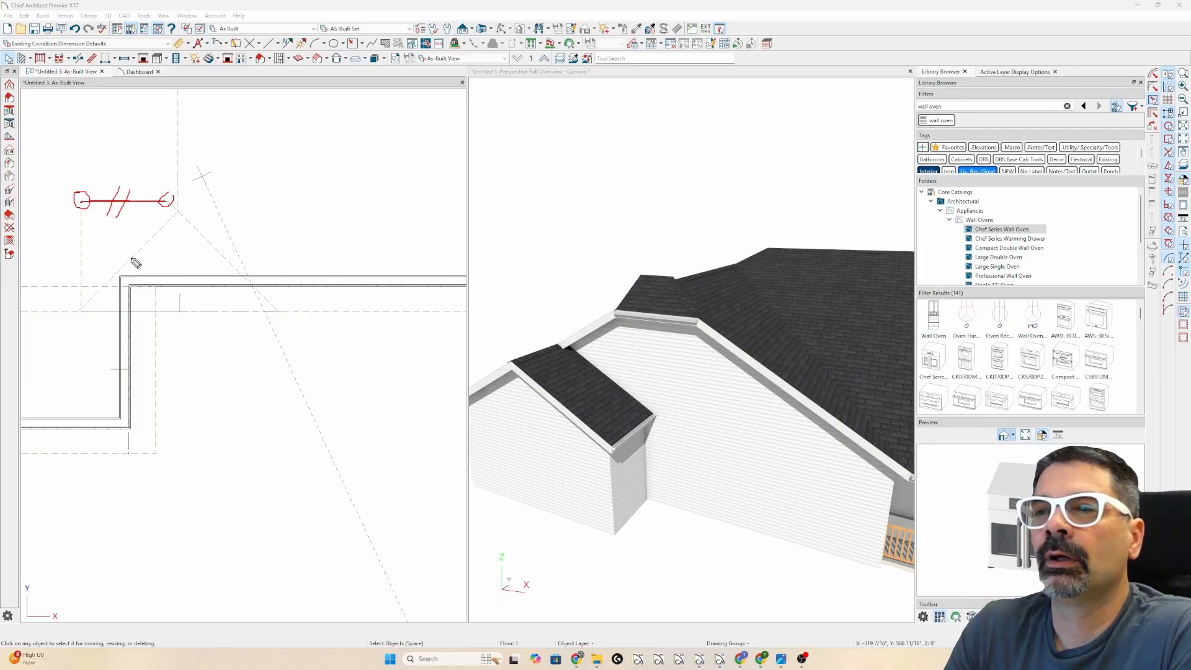
pyautogui.press('Escape')
pyautogui.click(128, 203)
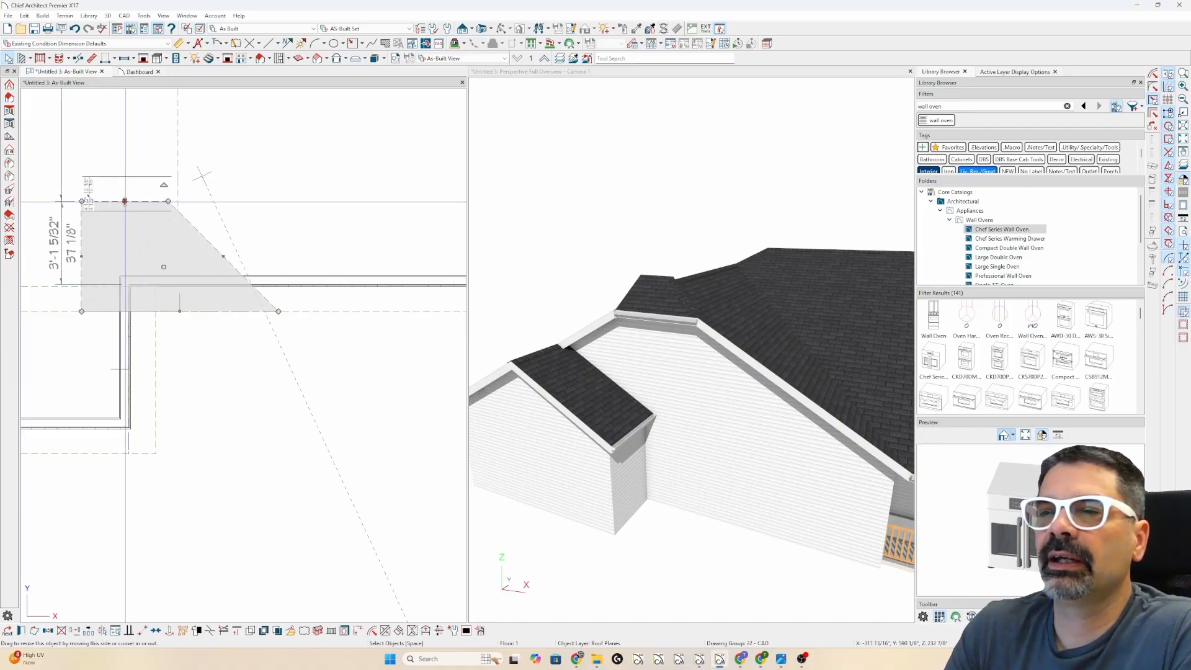
pyautogui.moveTo(124, 201); pyautogui.dragTo(123, 231)
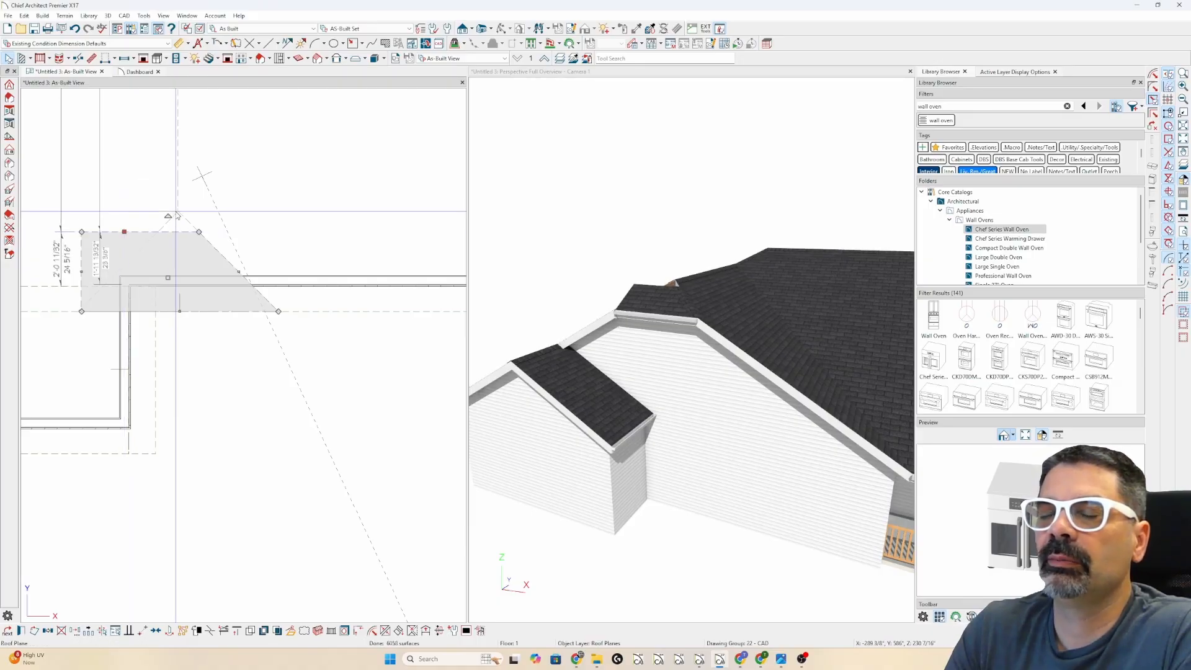
# - Move the return roof plane's left edge with a dimension to the marked point
pyautogui.click(81, 271)
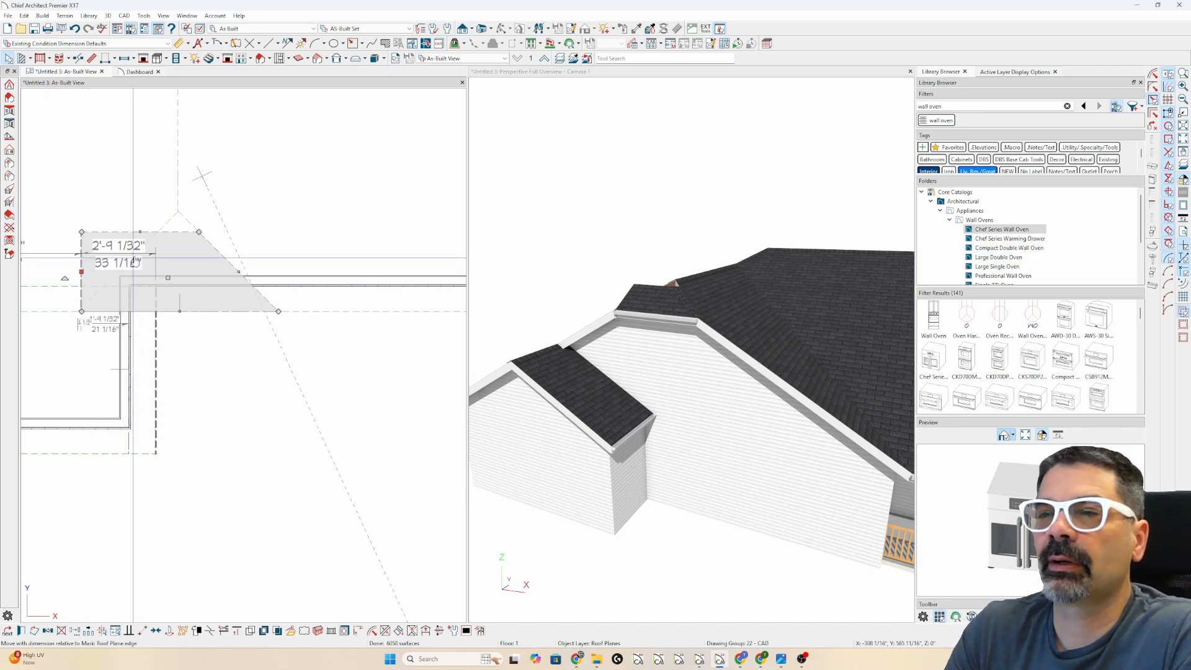
pyautogui.moveTo(133, 264); pyautogui.dragTo(142, 203)
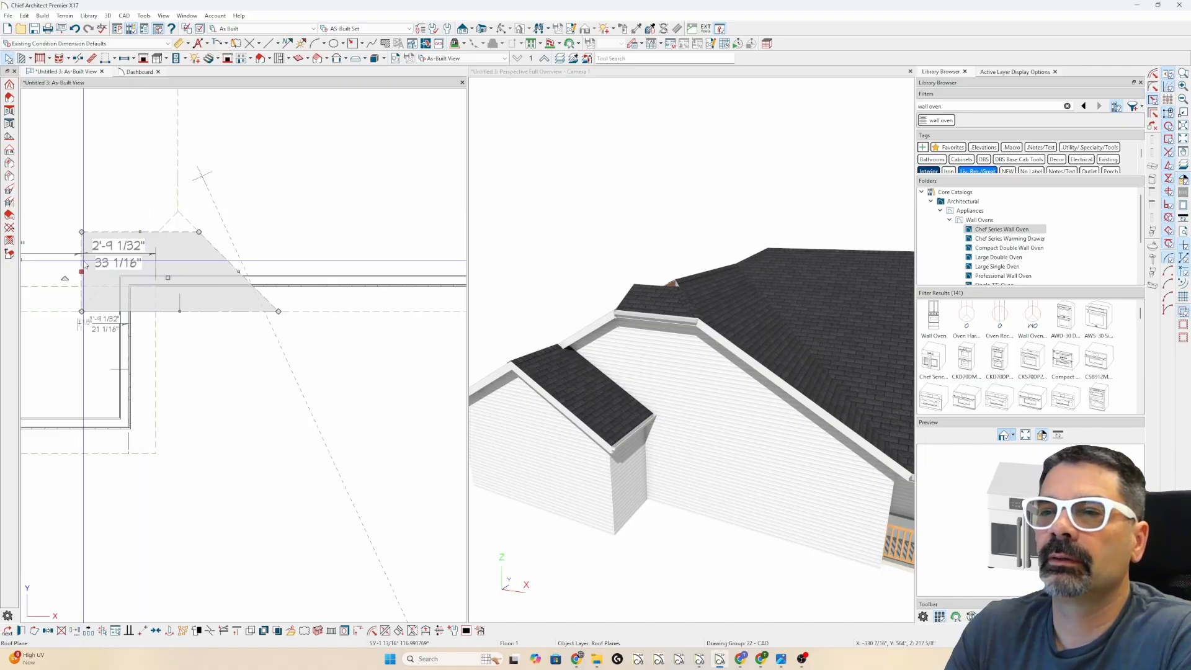
pyautogui.moveTo(84, 274); pyautogui.dragTo(81, 311)
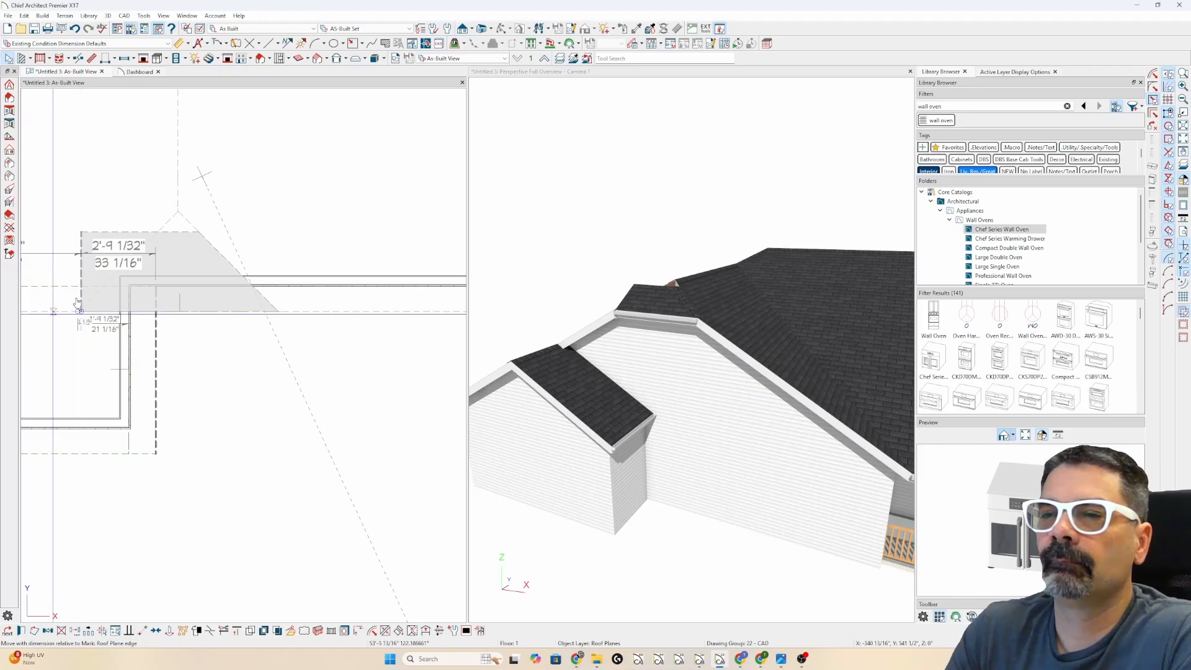
pyautogui.scroll(-3, 291, 321)
pyautogui.scroll(1, 263, 259)
pyautogui.scroll(2, 222, 269)
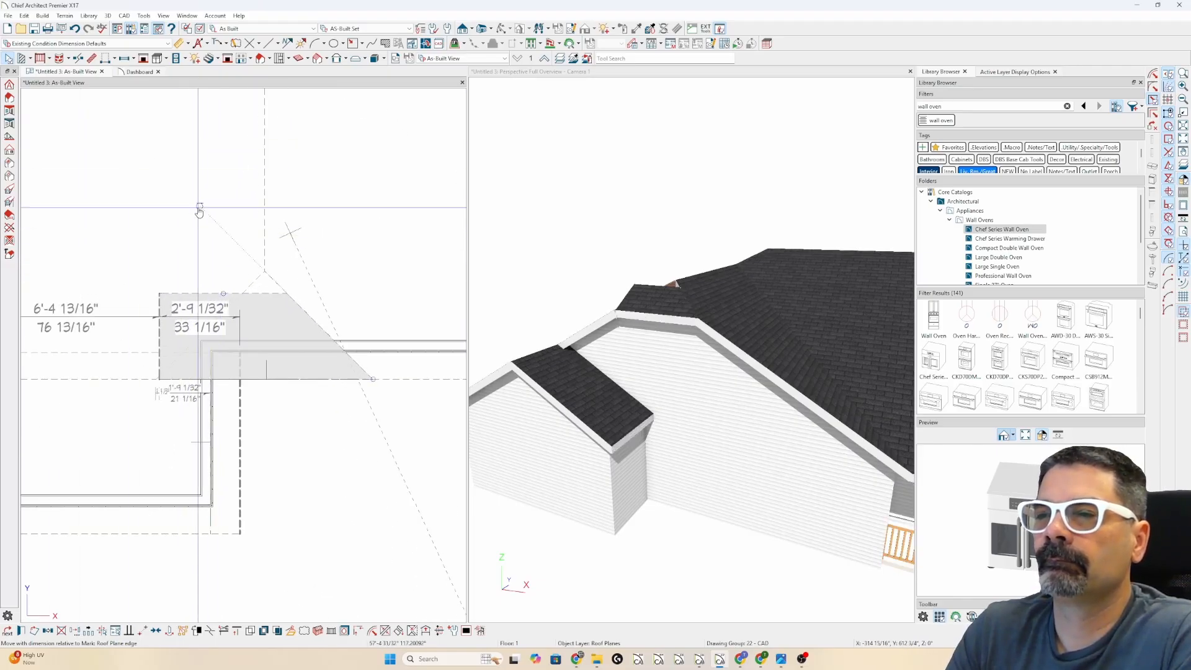
pyautogui.click(199, 212)
pyautogui.press('Escape')
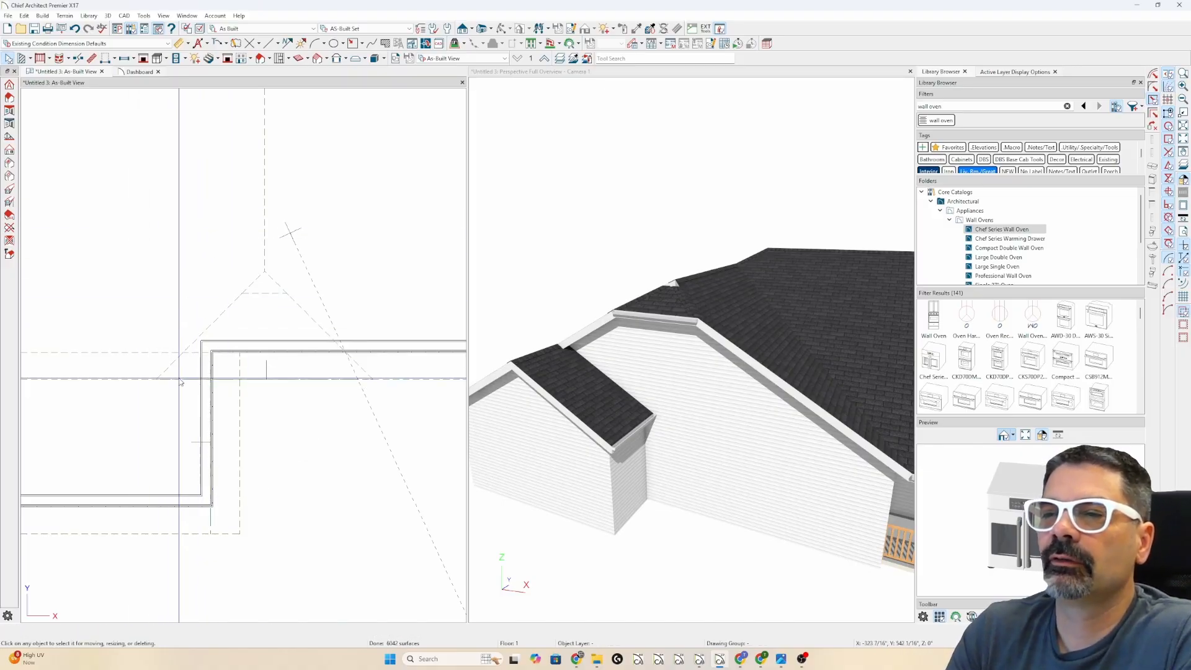
# - Raise the gable roof plane's top midpoint to form a peaked triangle
pyautogui.hotkey('ctrl', 'shift', '3')
pyautogui.moveTo(242, 294)
pyautogui.mouseDown()
pyautogui.moveTo(158, 380)
pyautogui.moveTo(218, 310)
pyautogui.mouseUp()
pyautogui.moveTo(661, 268)
pyautogui.mouseDown()
pyautogui.moveTo(672, 299)
pyautogui.moveTo(687, 274)
pyautogui.moveTo(660, 273)
pyautogui.moveTo(664, 287)
pyautogui.mouseUp()
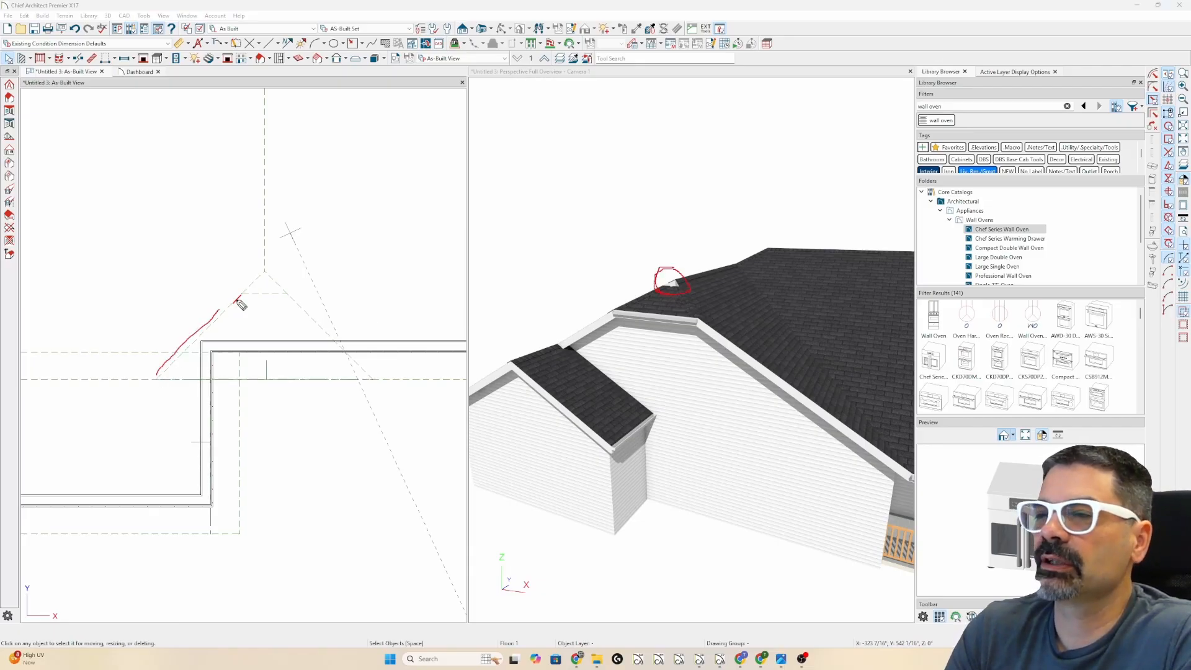
pyautogui.moveTo(238, 300)
pyautogui.mouseDown()
pyautogui.moveTo(299, 292)
pyautogui.moveTo(255, 287)
pyautogui.moveTo(270, 287)
pyautogui.mouseUp()
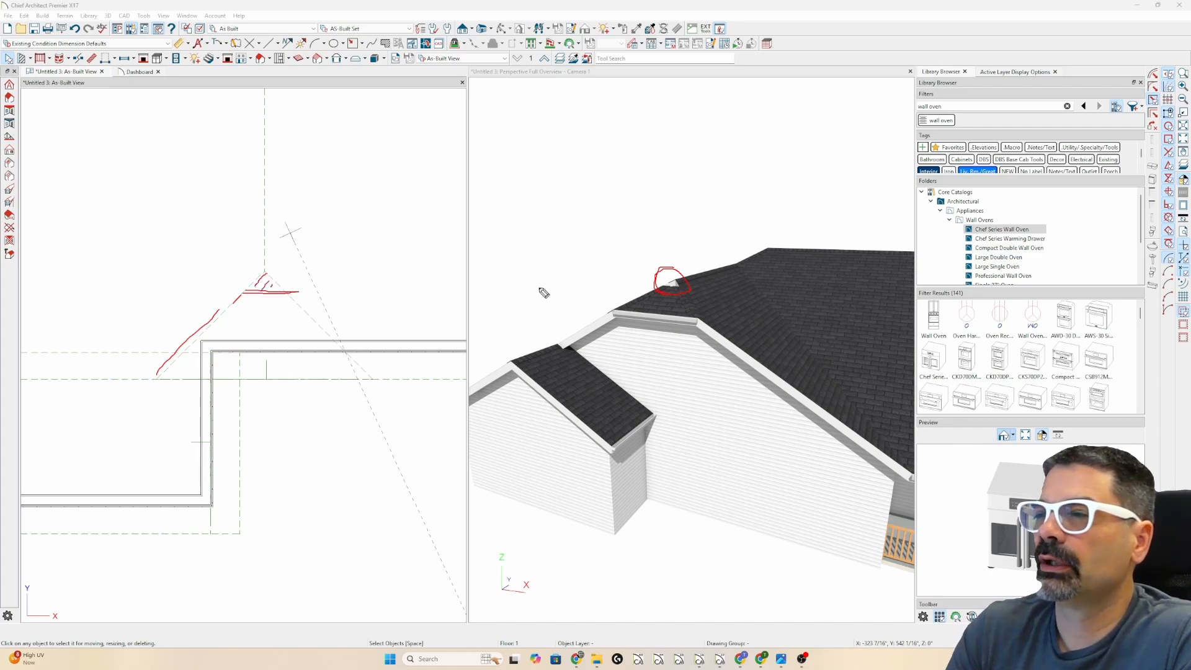
pyautogui.moveTo(668, 271); pyautogui.dragTo(690, 297)
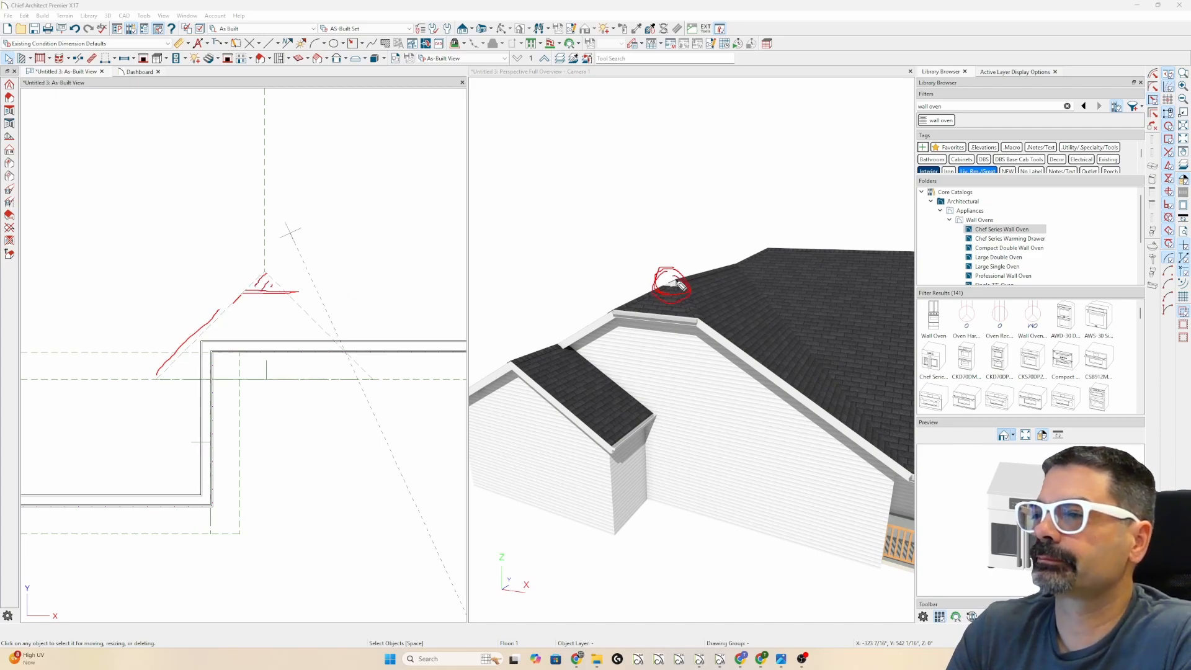
pyautogui.press('Escape')
pyautogui.scroll(4, 261, 294)
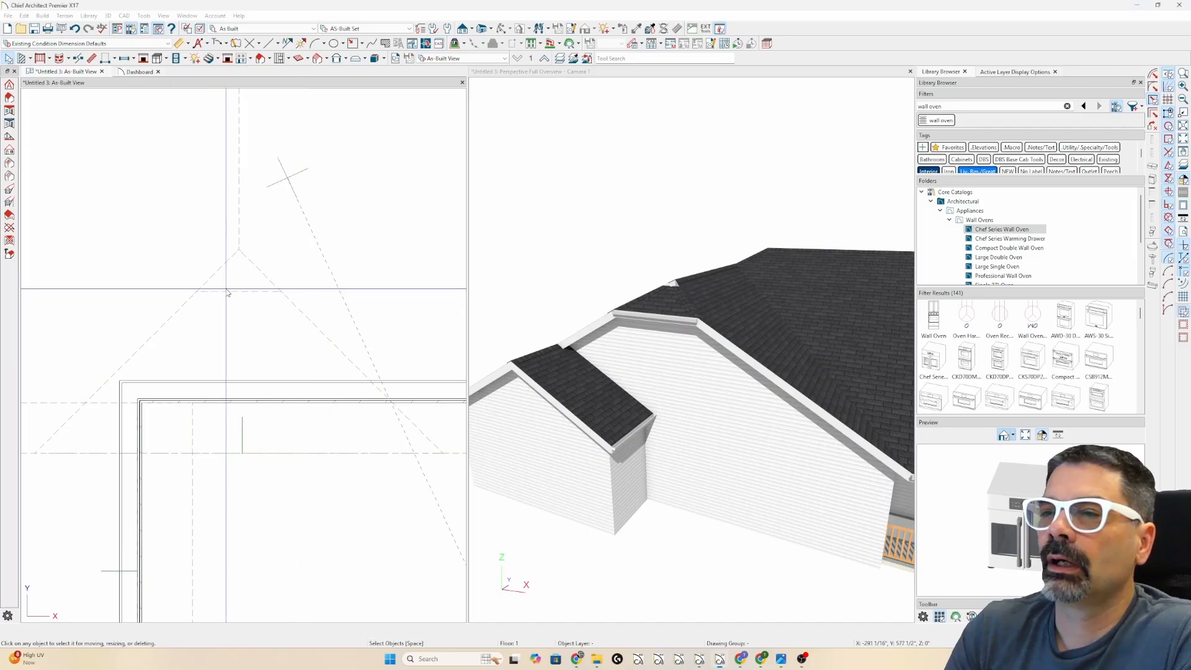
pyautogui.click(227, 291)
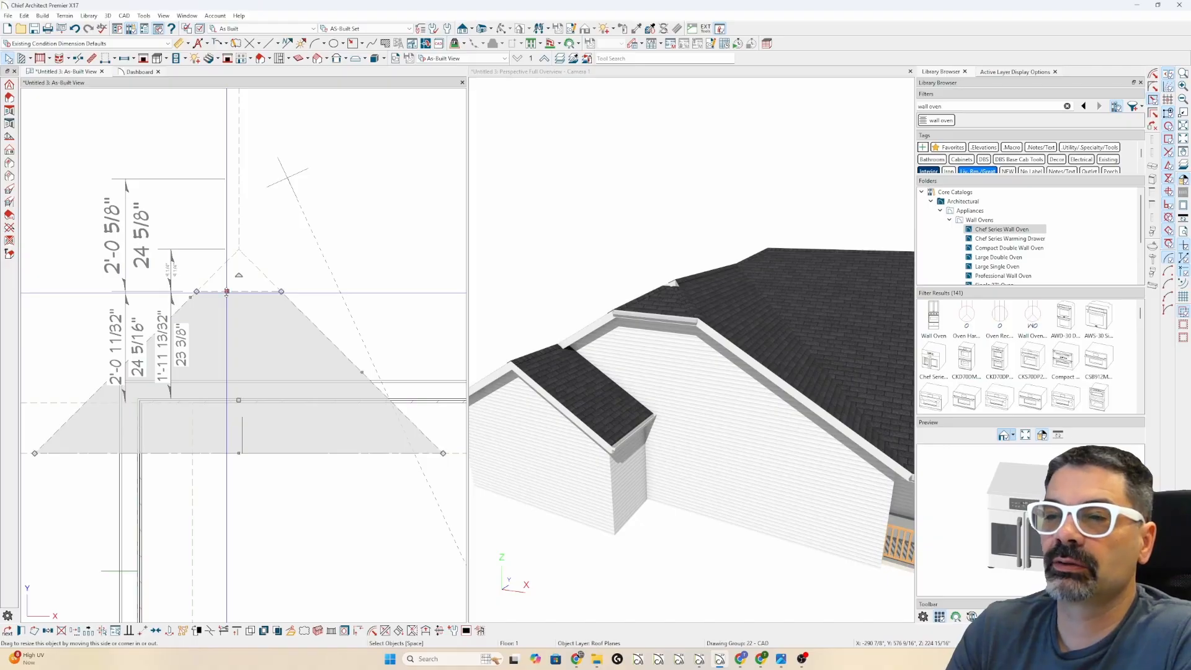
pyautogui.moveTo(227, 291); pyautogui.dragTo(207, 273)
pyautogui.press('Escape')
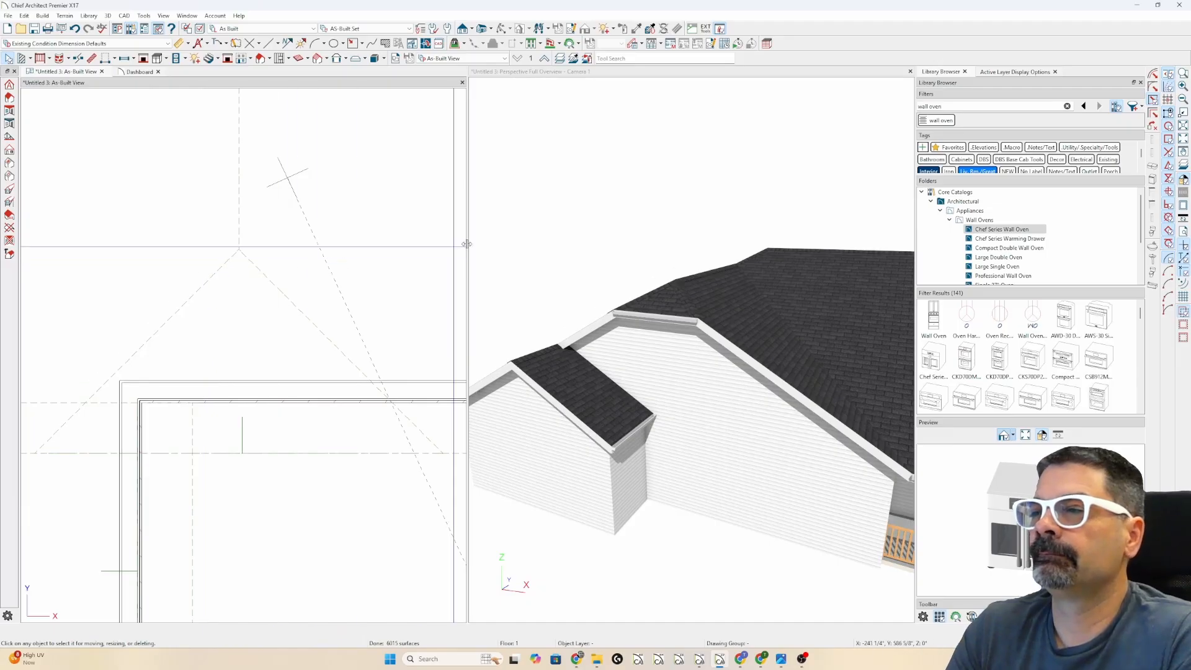
# - Maximize the 3D perspective view to show the whole house
pyautogui.scroll(-9, 509, 206)
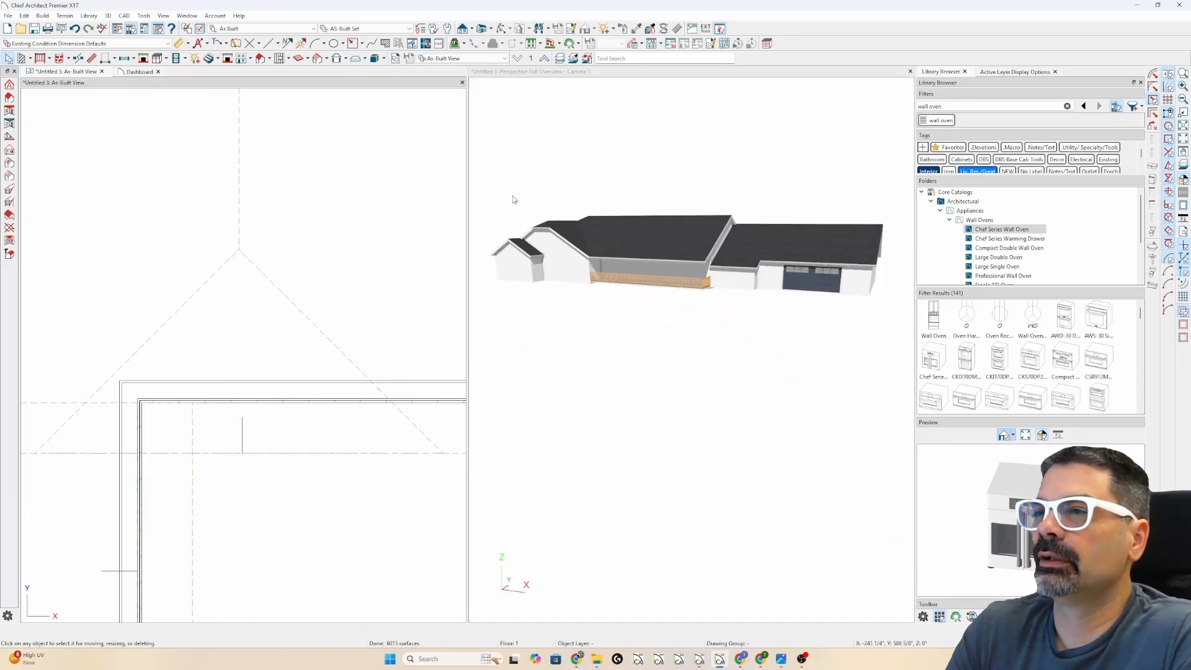
pyautogui.click(543, 76)
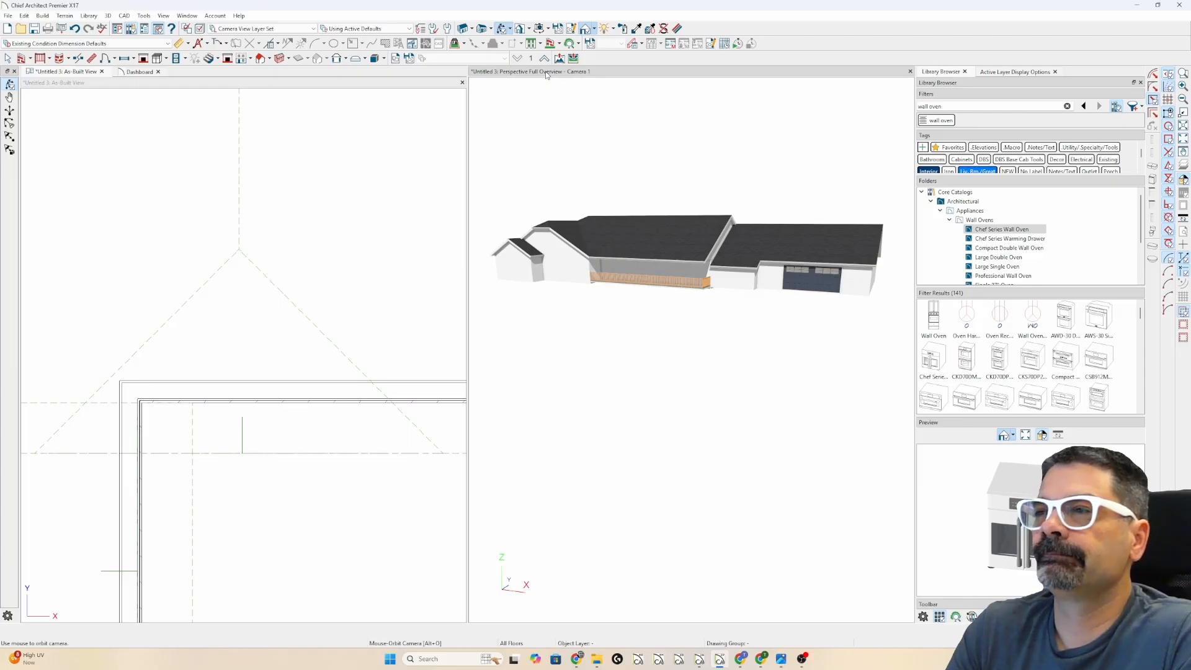
pyautogui.doubleClick(545, 75)
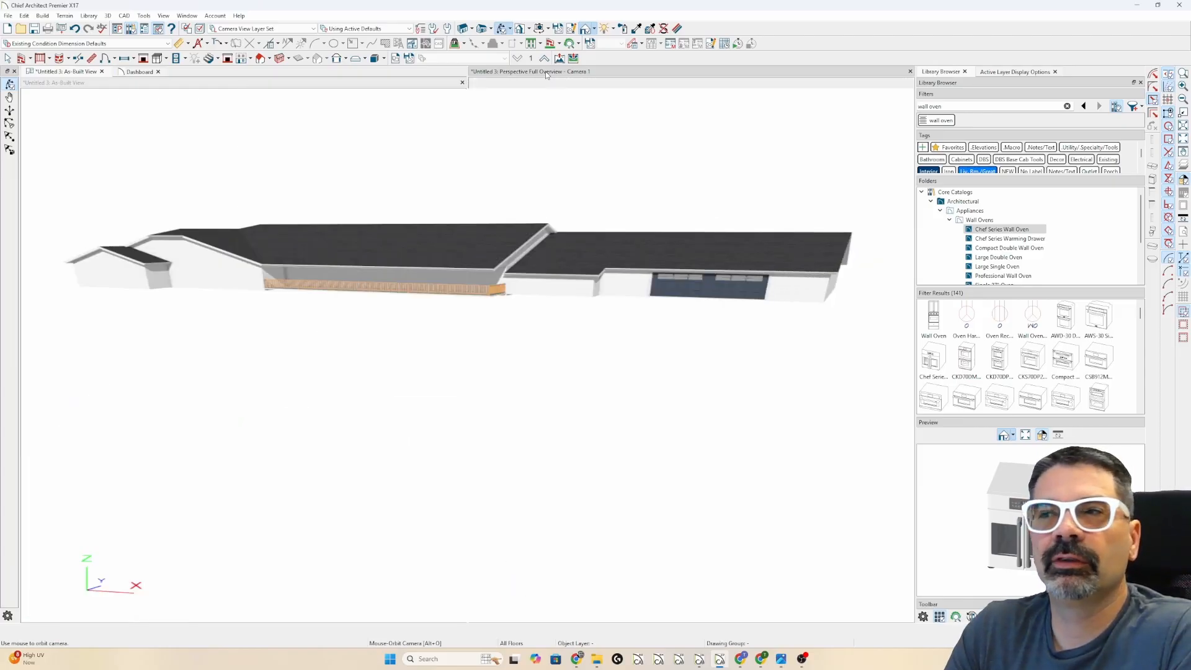
pyautogui.scroll(4, 471, 177)
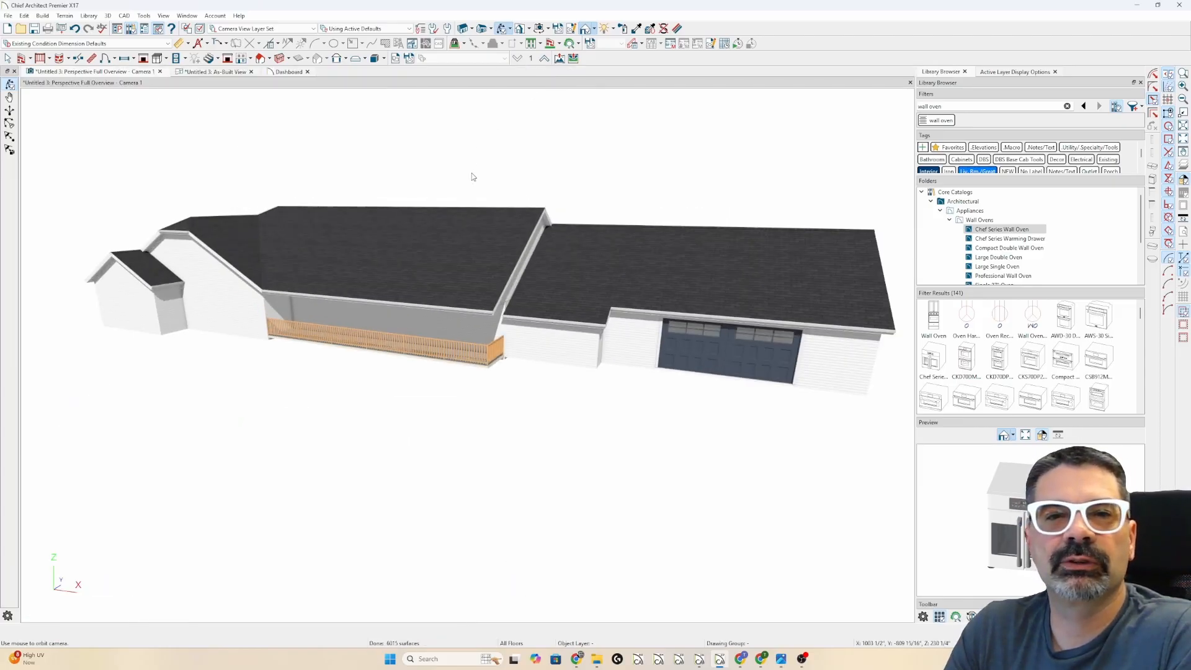